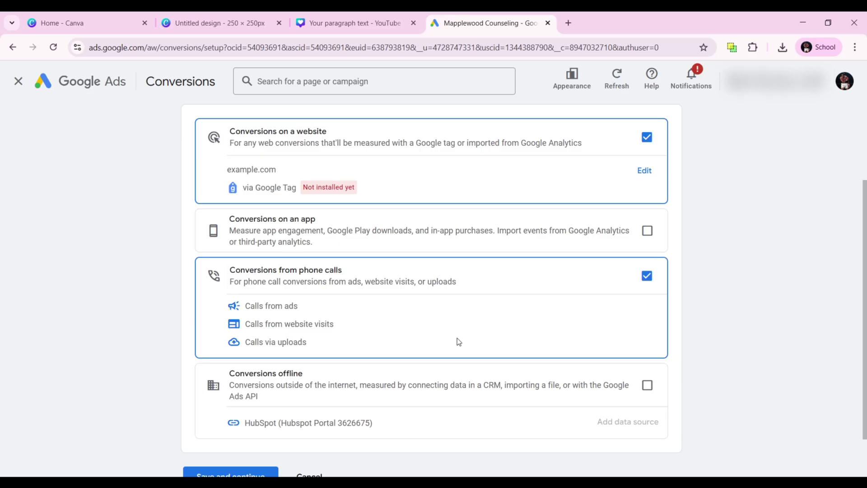
Open the Google Tag Manager site in a new browser tab.
scroll(457, 338, "down", 2)
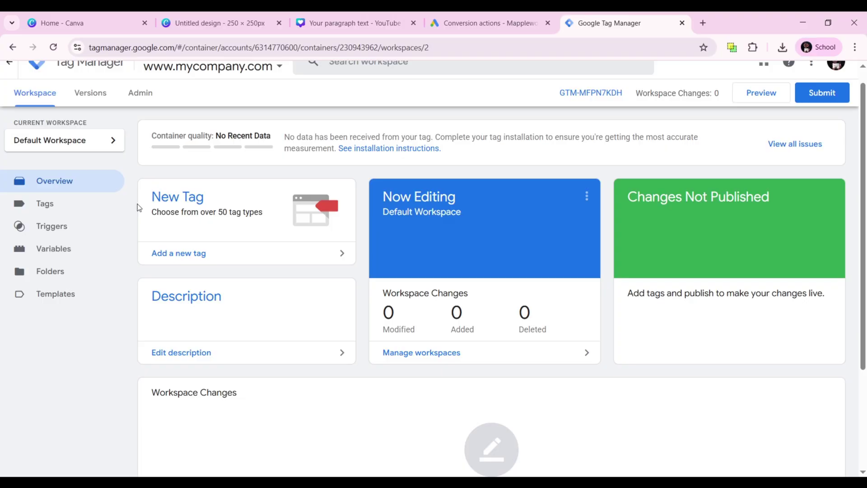
scroll(137, 204, "down", 3)
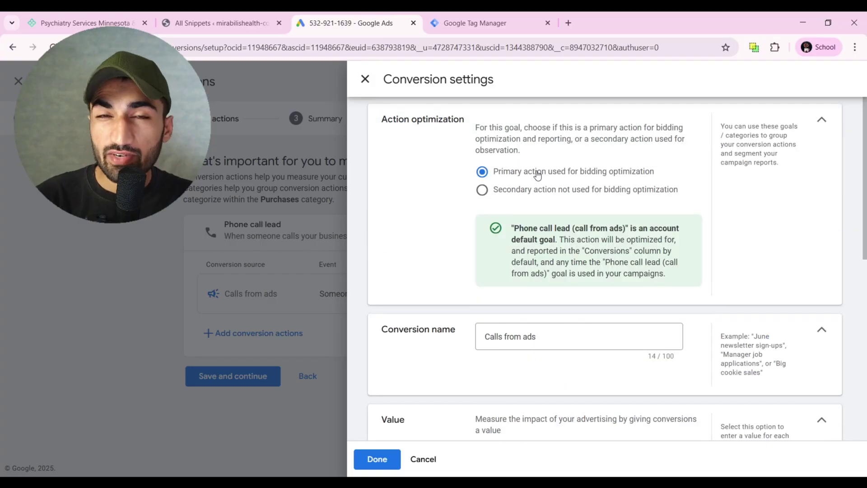
scroll(537, 175, "down", 5)
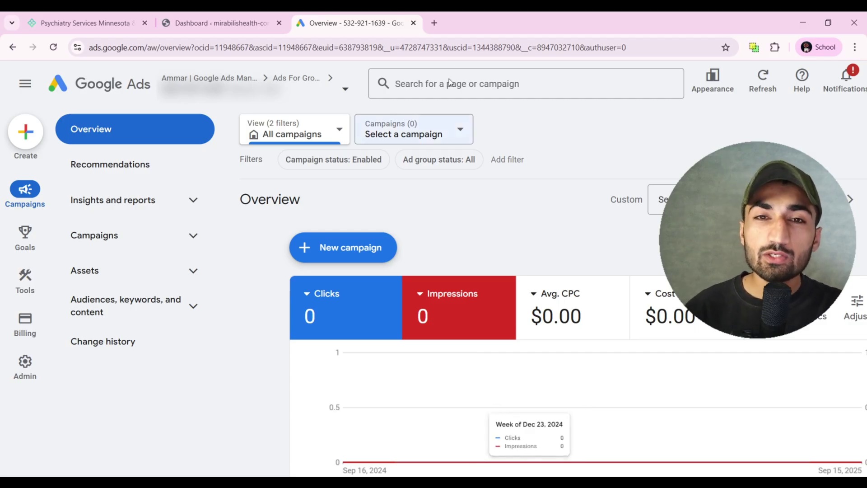
left_click(437, 25)
type("tag")
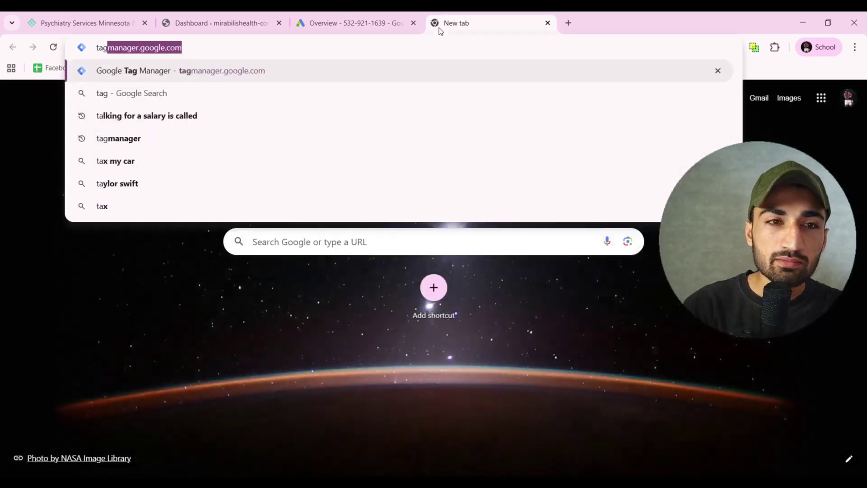
key("Return")
Start a new Tag Manager account named mybusiness.
left_click(728, 128)
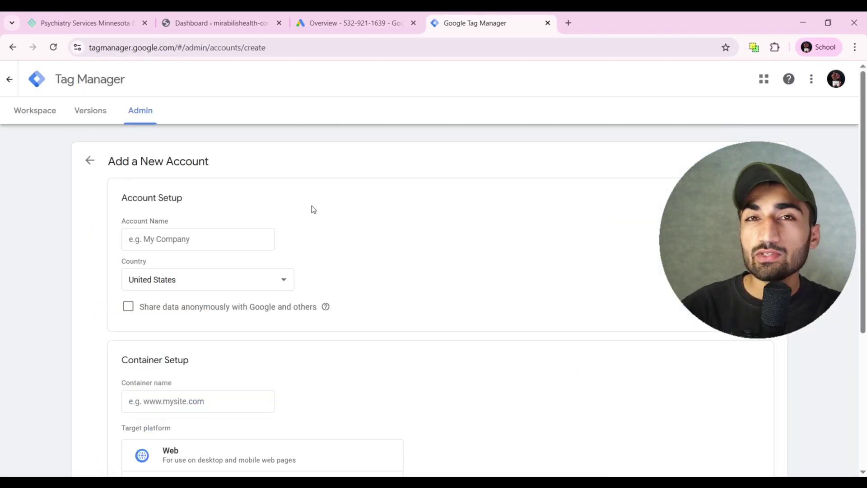
left_click(251, 237)
type("my")
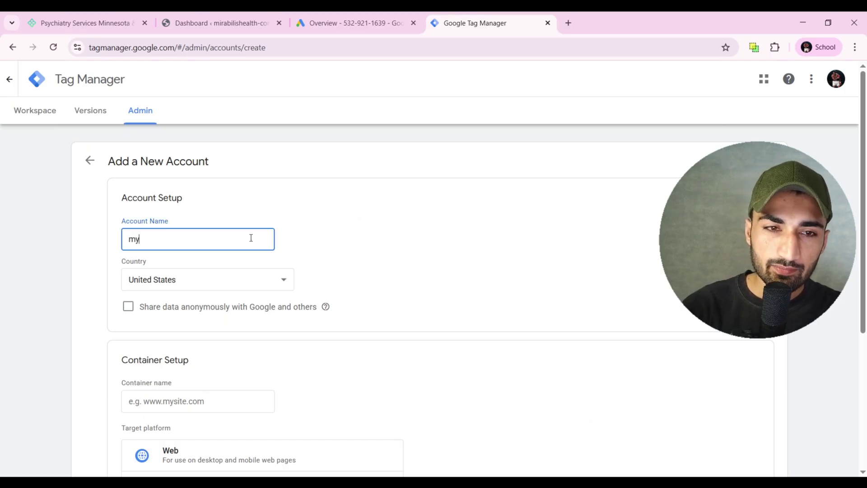
type("business")
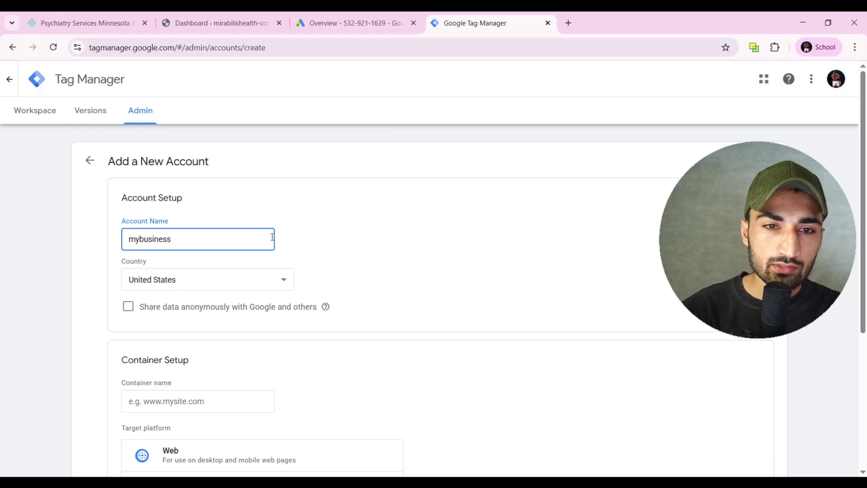
left_click(347, 241)
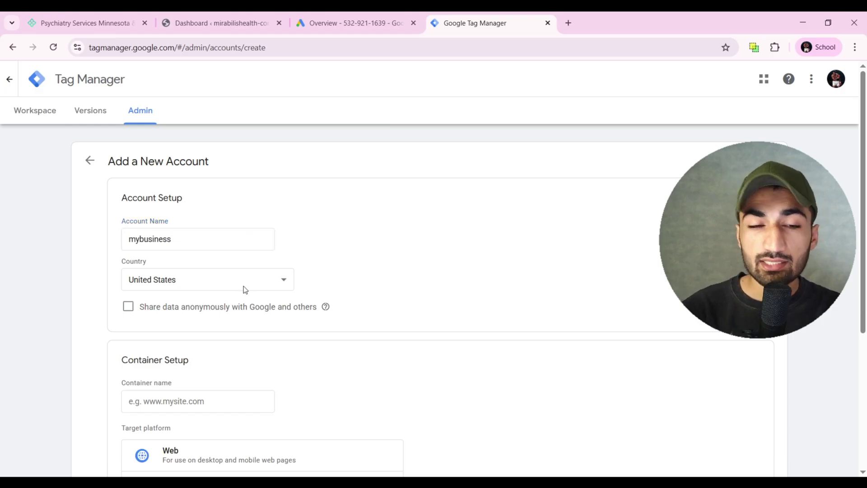
scroll(253, 342, "down", 1)
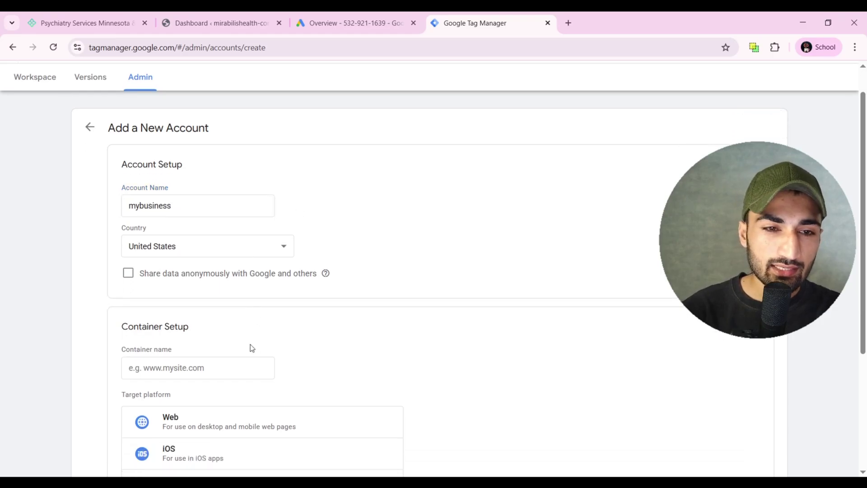
left_click(205, 372)
type("www.v")
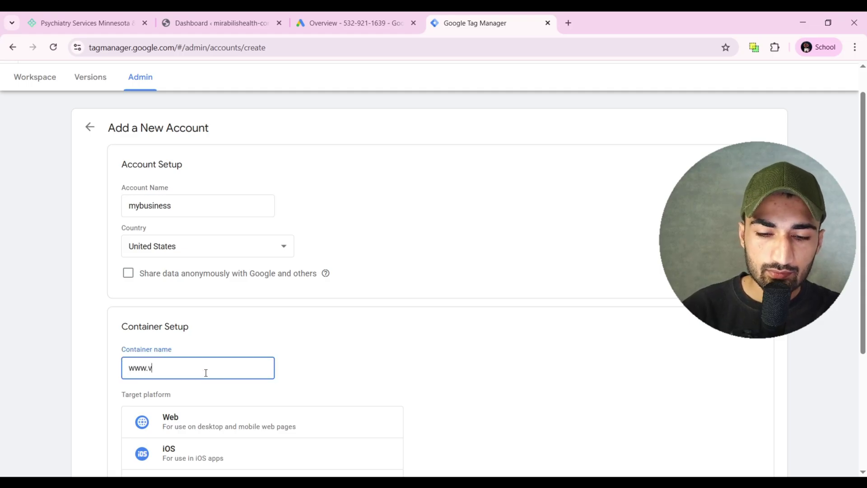
key("BackSpace")
type("mybusiness.com")
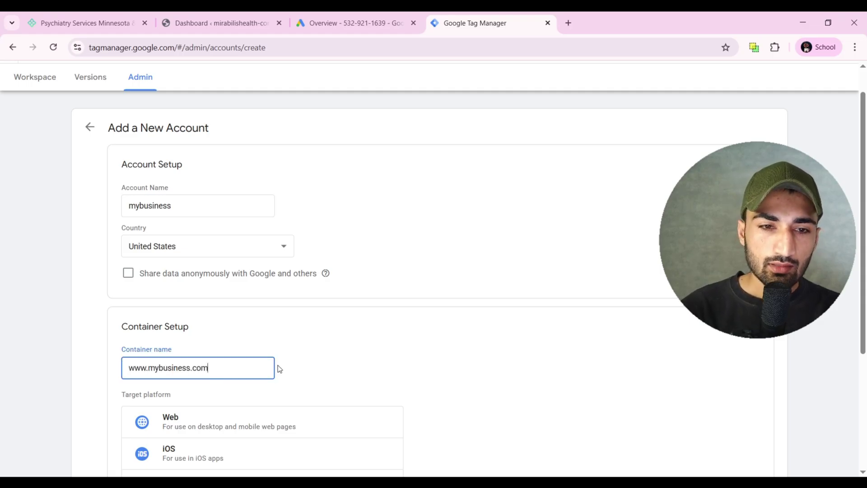
left_click(277, 365)
scroll(316, 362, "down", 2)
left_click(275, 344)
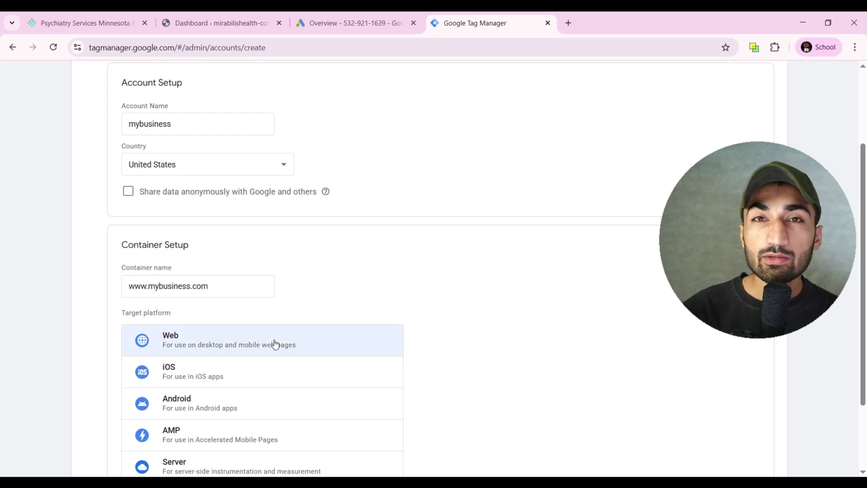
scroll(273, 344, "down", 2)
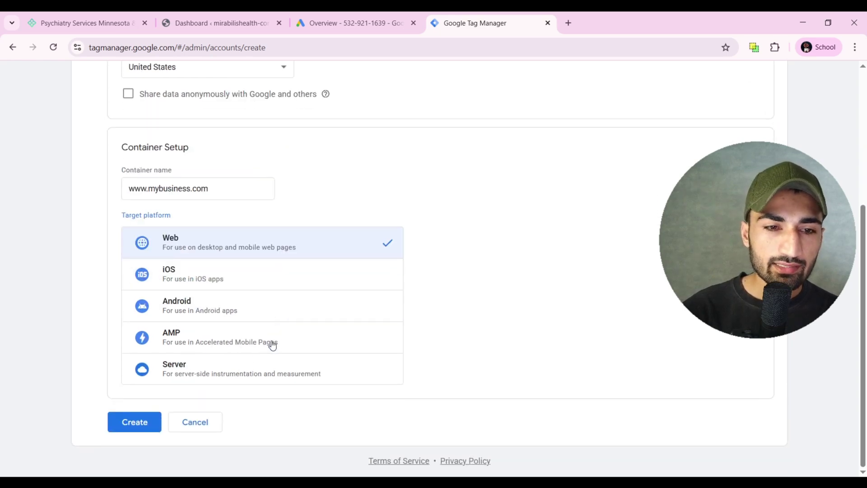
left_click(142, 423)
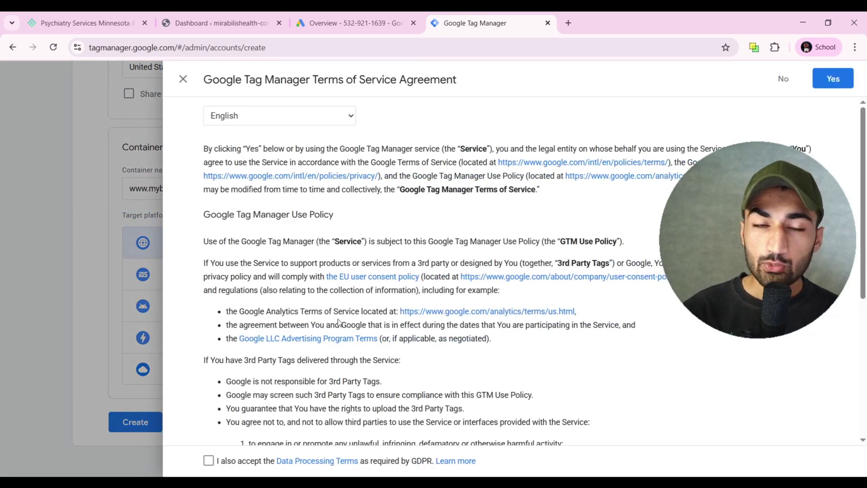
Accept the Tag Manager terms of service, then go to the WordPress dashboard.
scroll(338, 320, "down", 2)
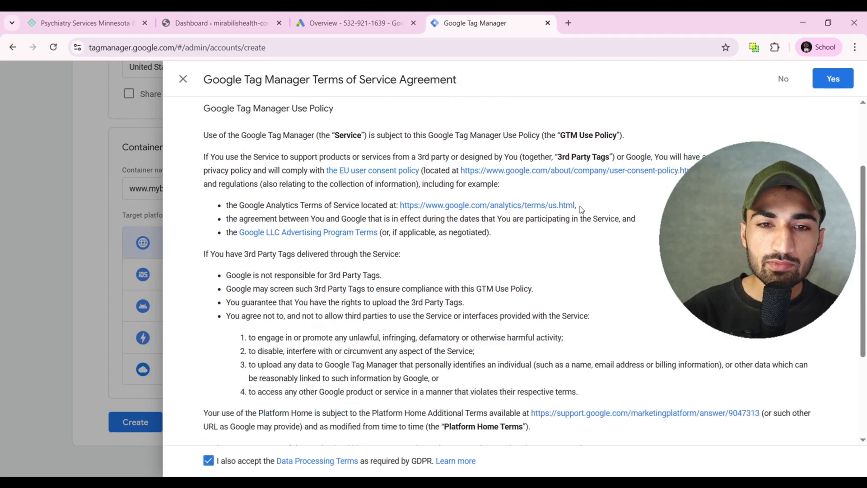
left_click(839, 89)
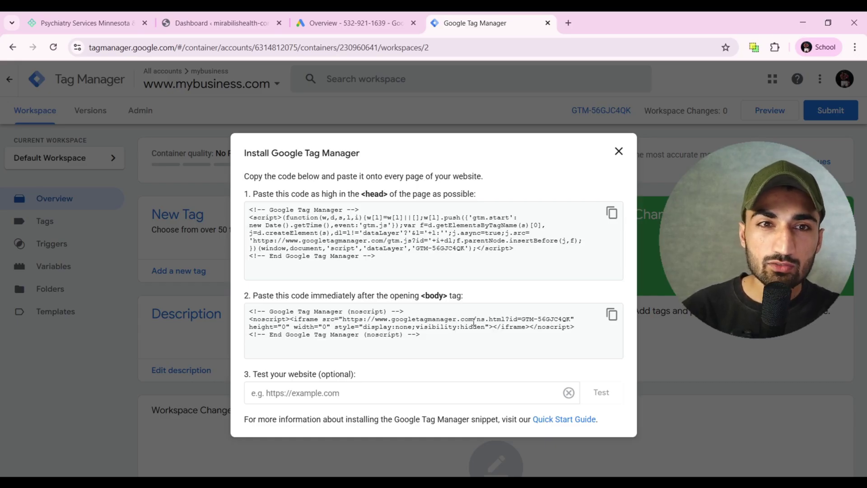
left_click(226, 14)
Search plugins for hfcm to confirm Header Footer Code Manager is active, then open its snippets list.
scroll(123, 324, "down", 1)
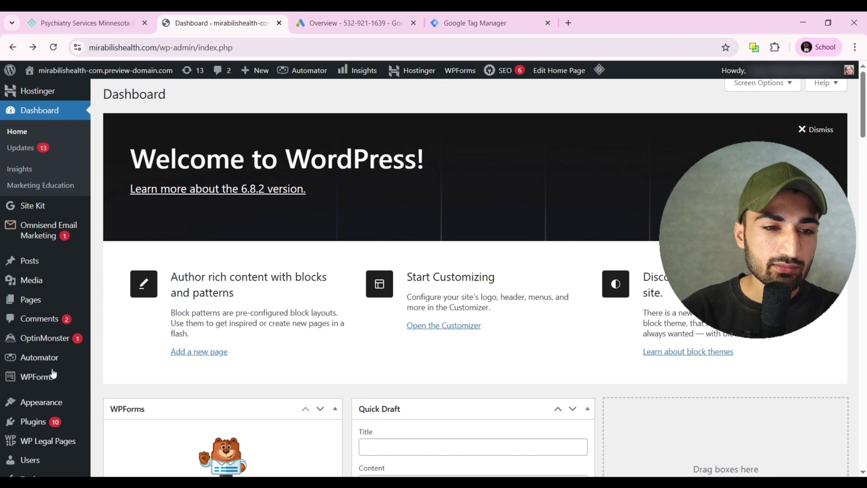
left_click(38, 423)
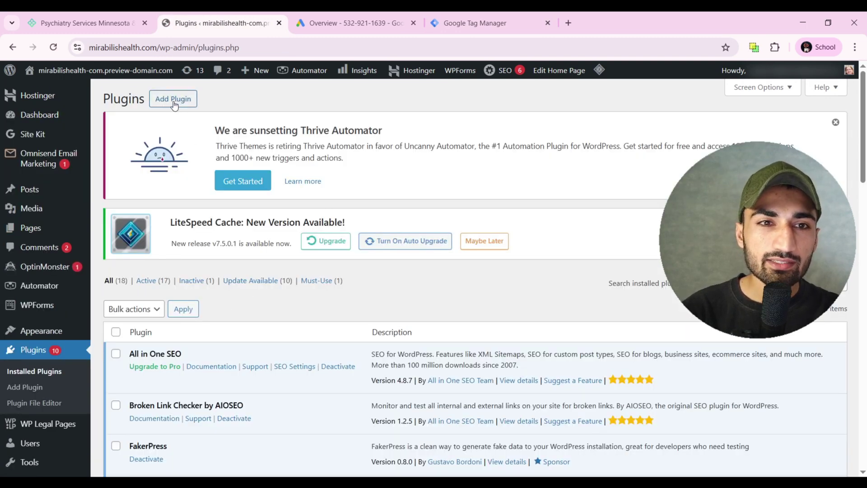
left_click(174, 103)
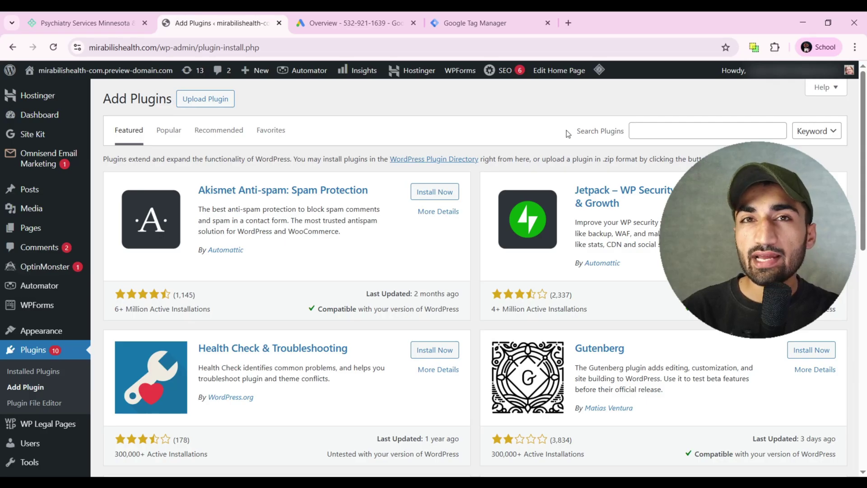
left_click(658, 127)
type("hfc")
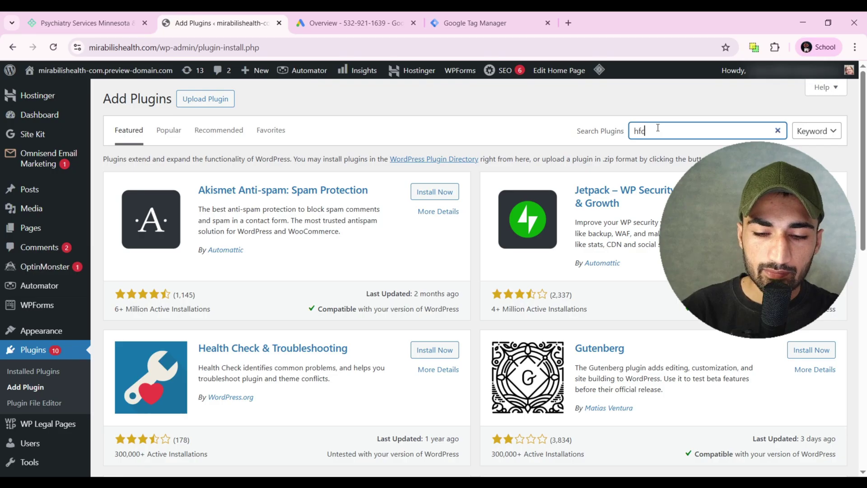
type("m")
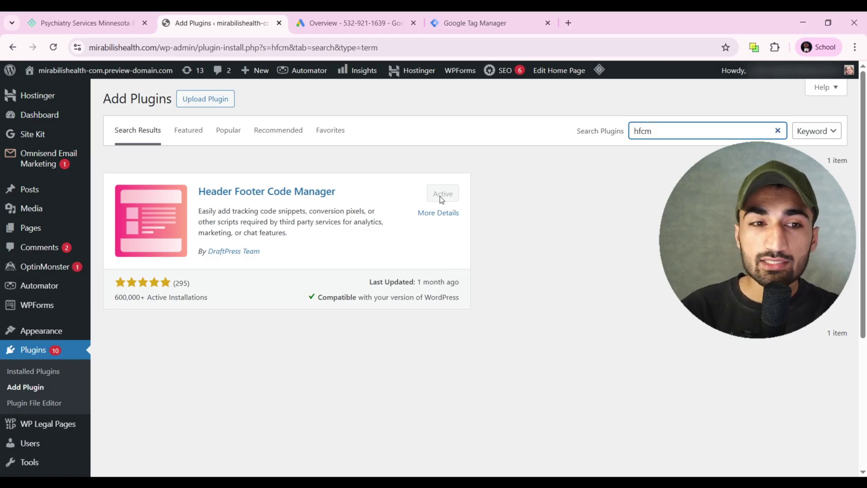
scroll(56, 359, "down", 3)
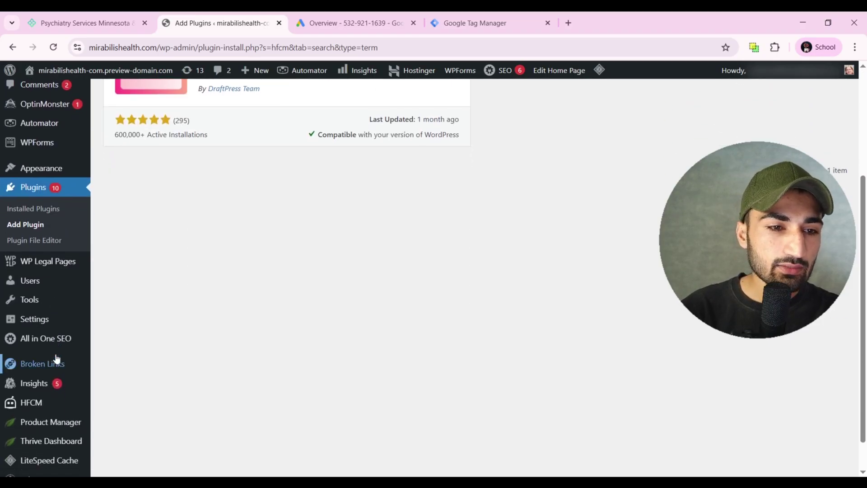
mouse_move(35, 403)
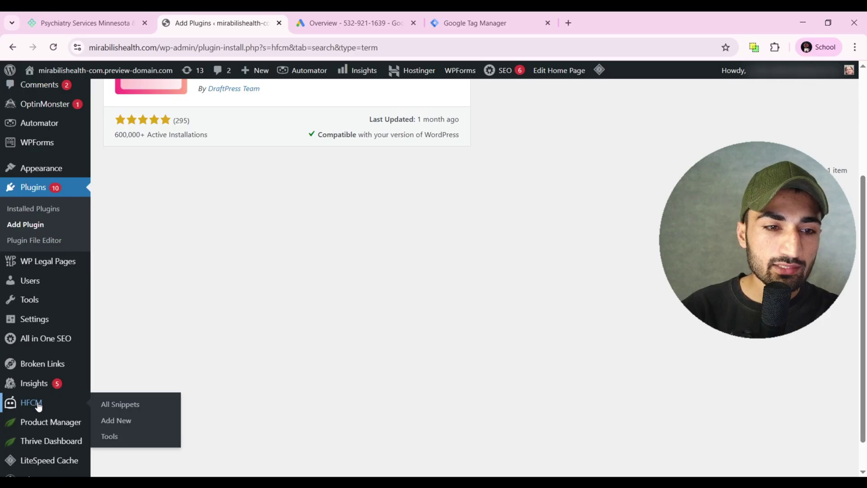
left_click(38, 404)
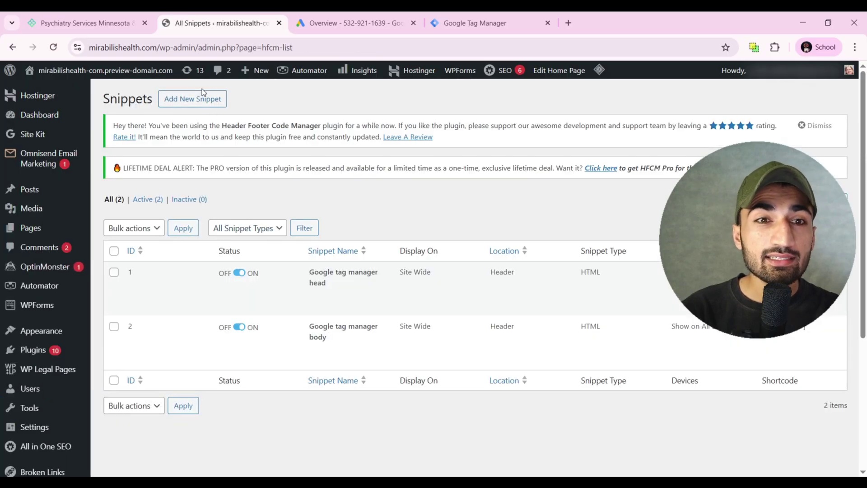
Start a new HFCM snippet named head gtm.
left_click(200, 104)
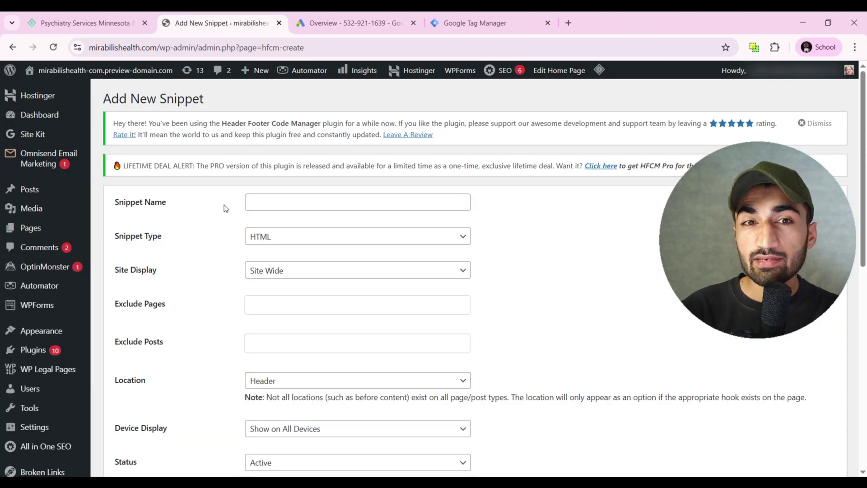
left_click(445, 22)
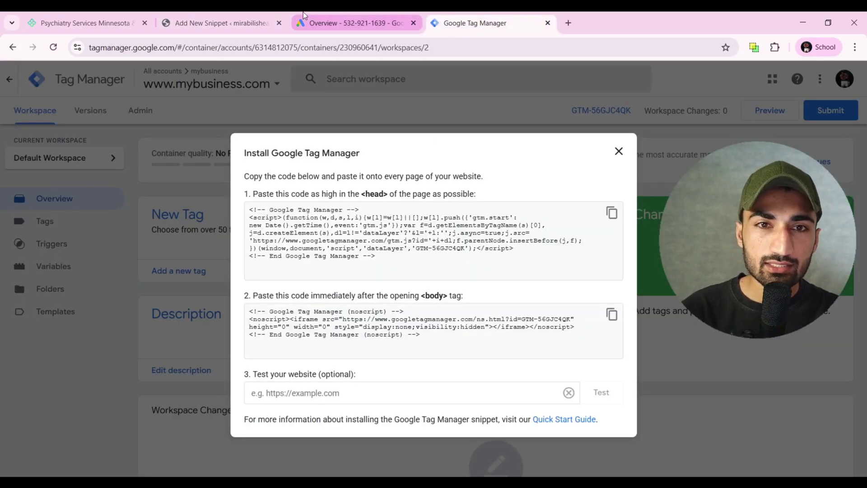
left_click(246, 12)
left_click(302, 202)
type("head gtm")
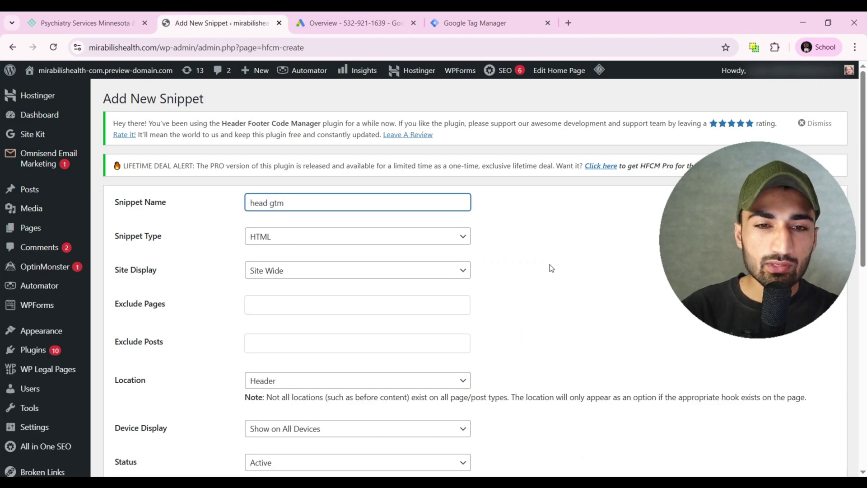
scroll(549, 264, "down", 7)
Paste the Google Tag Manager head script into the snippet code and save it.
left_click(444, 250)
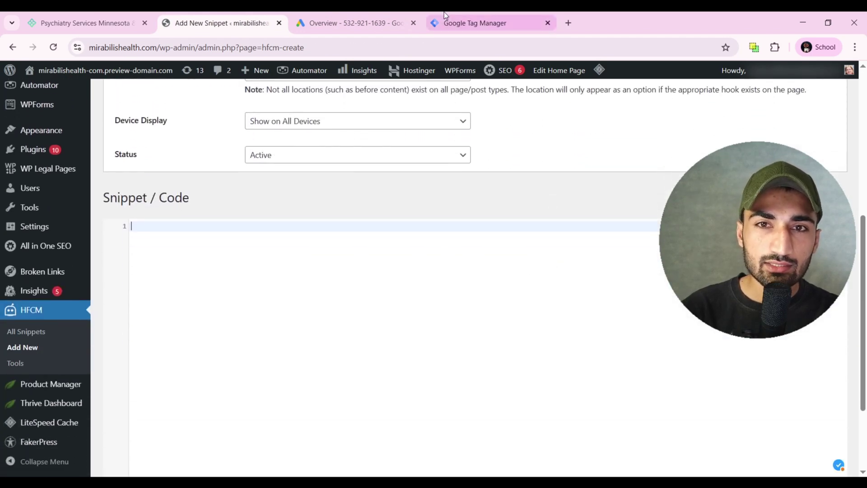
left_click(444, 21)
left_click(226, 20)
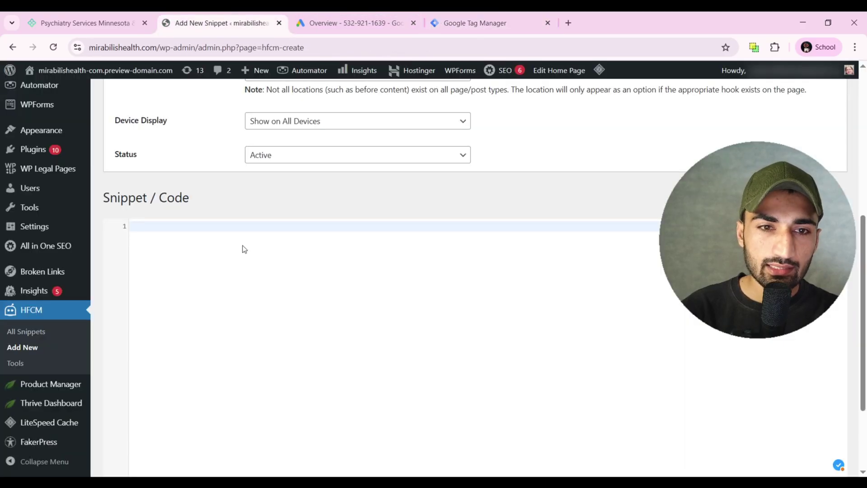
type("<!-- Google Tag Manager --> <script>(function(w,d,s,l,i){w[l]=w[l]||[];w[l].push({'gtm.start': new Date().getTime(),event:'gtm.js'});var f=d.getElementsByTagName(s)[0], j=d.createElement(s),dl=l!='dataLayer'?'&l='+l:'';j.async=true;j.src= 'https://www.googletagmanager.com/gtm.js?id='+i+dl;f.parentNode.insertBefore(j,f); })(window,document,'script','dataLayer','GTM-56GJC4QK');</script> <!-- End Google Tag Manager -->")
scroll(343, 295, "down", 3)
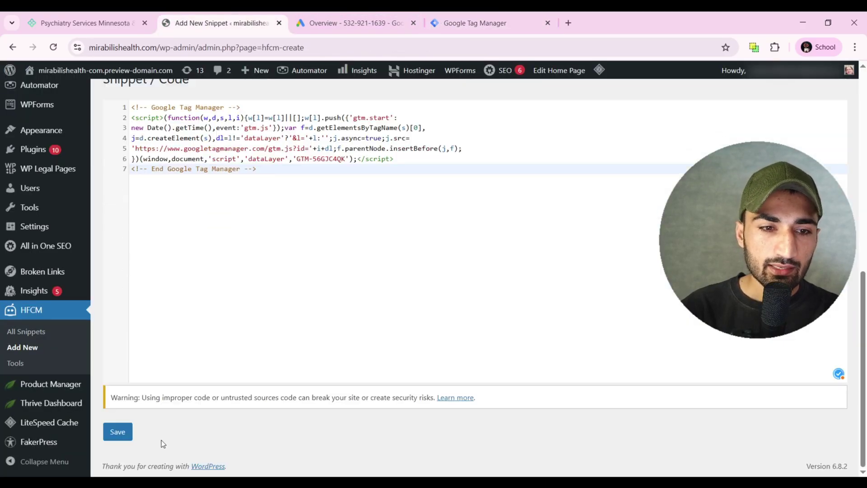
left_click(118, 433)
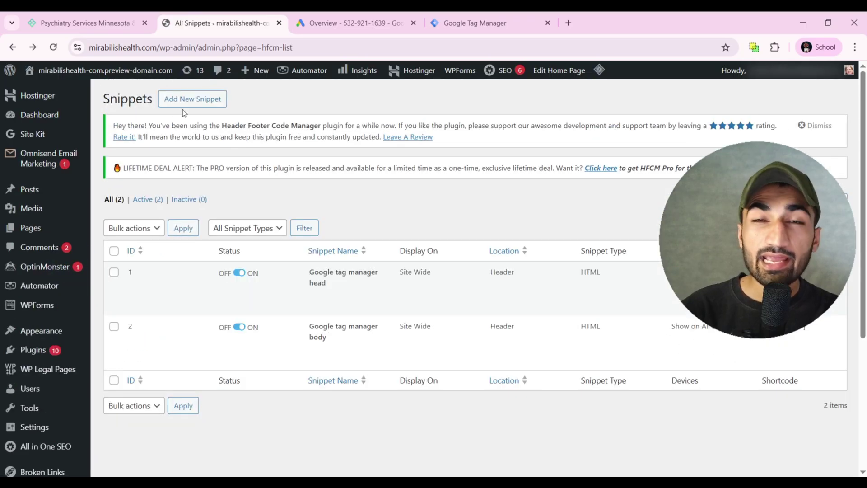
Start another new snippet named body gtm.
left_click(189, 102)
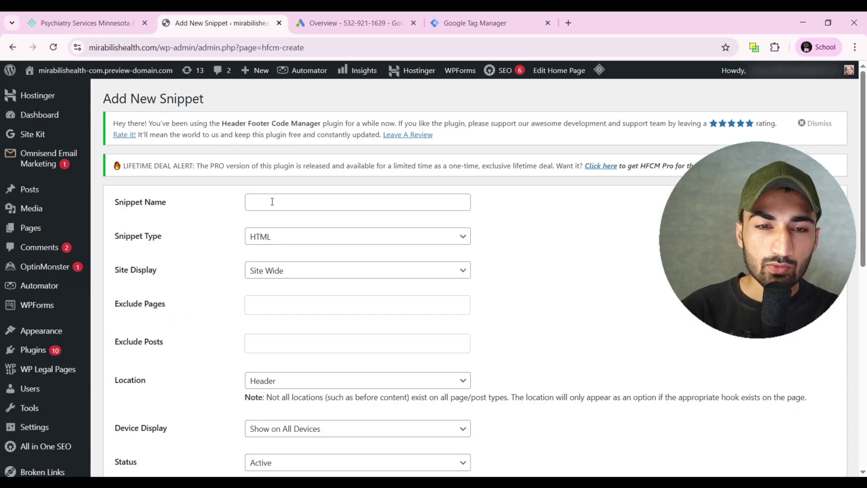
left_click(272, 202)
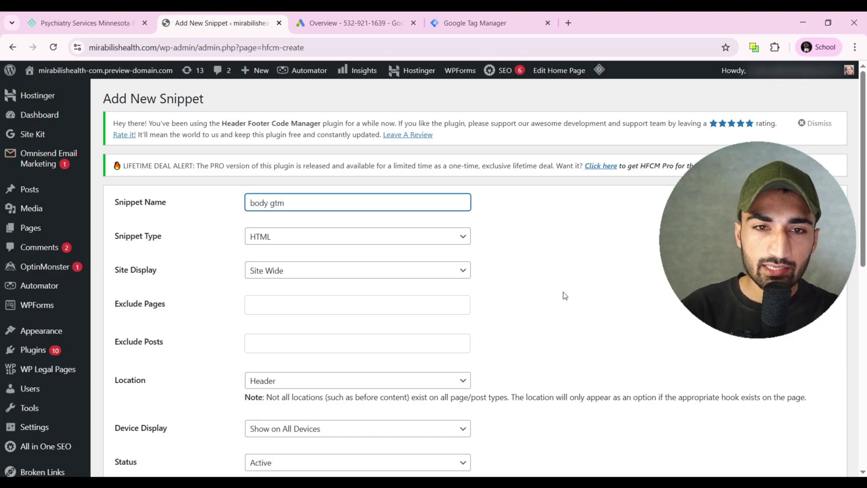
scroll(564, 295, "down", 6)
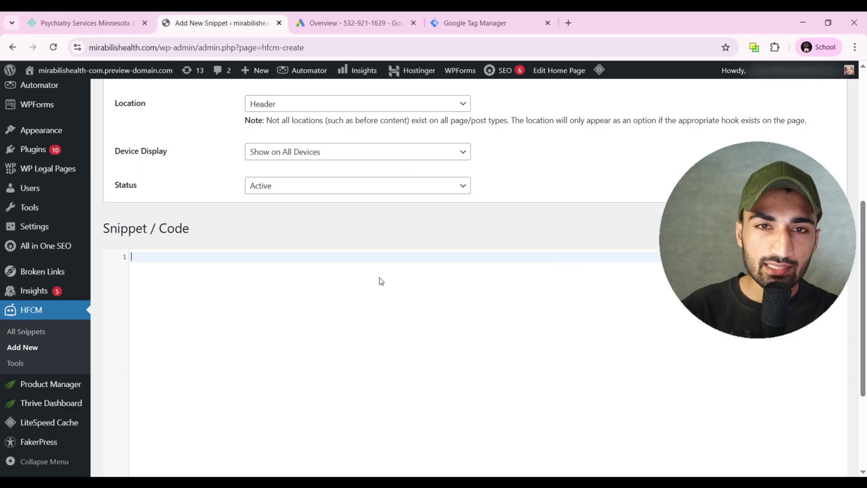
Copy the Tag Manager noscript body code into the snippet code and save it.
left_click(451, 21)
left_click(611, 314)
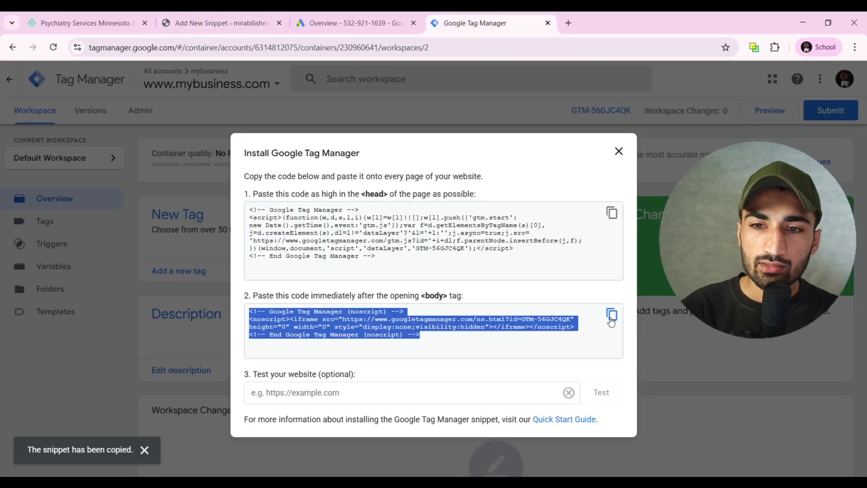
left_click(268, 20)
left_click(263, 274)
key("ctrl+v")
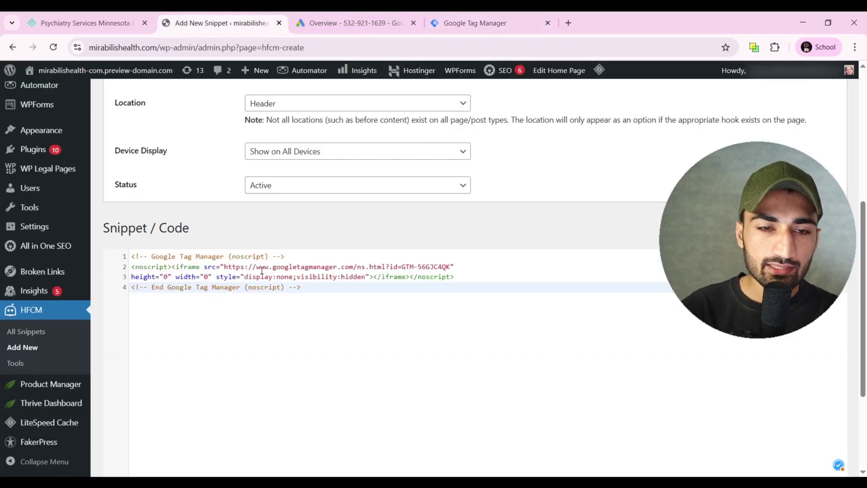
scroll(263, 274, "down", 3)
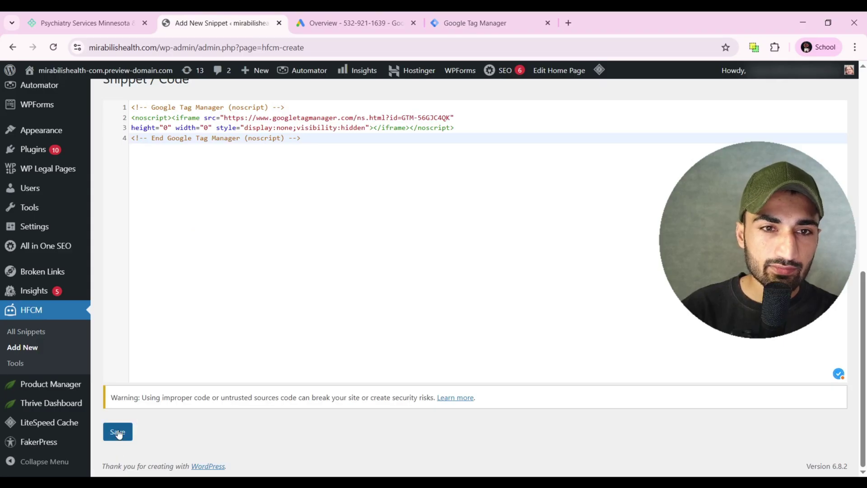
left_click(117, 431)
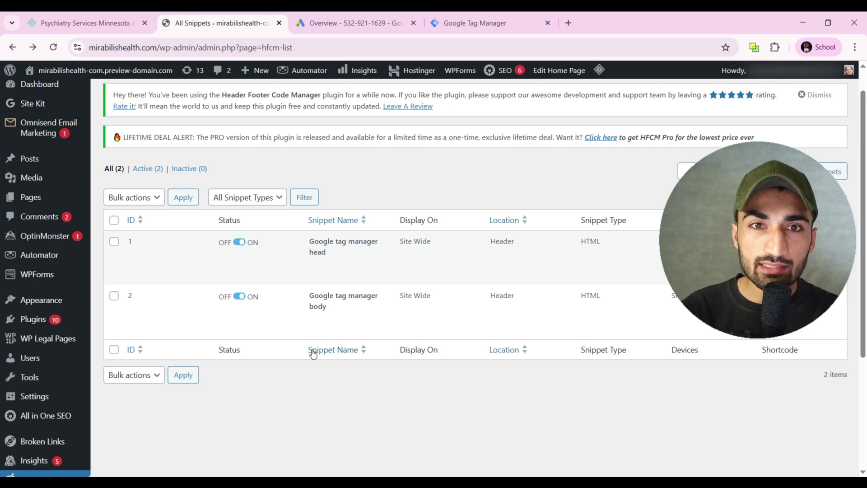
Return to the Tag Manager install dialog and focus its Test your website field.
left_click(465, 21)
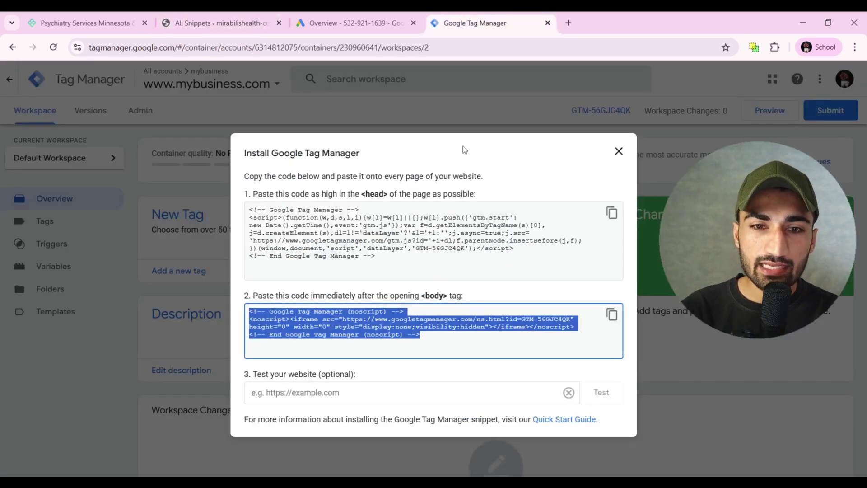
left_click(419, 392)
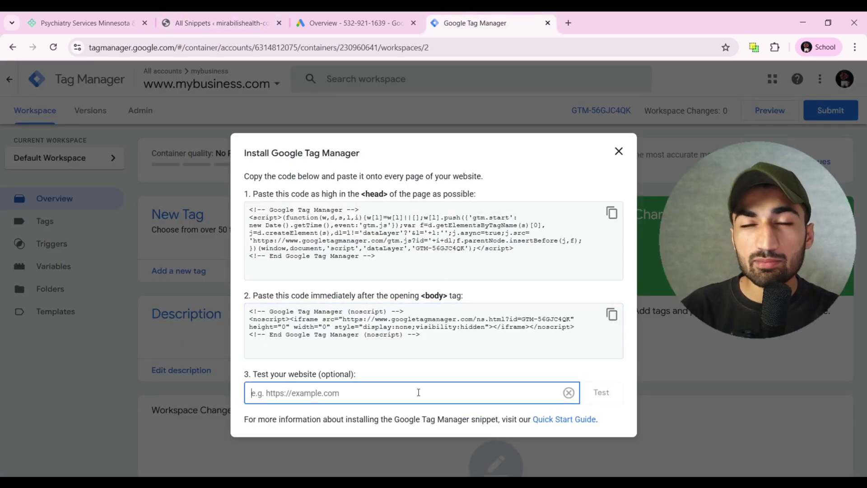
left_click(549, 379)
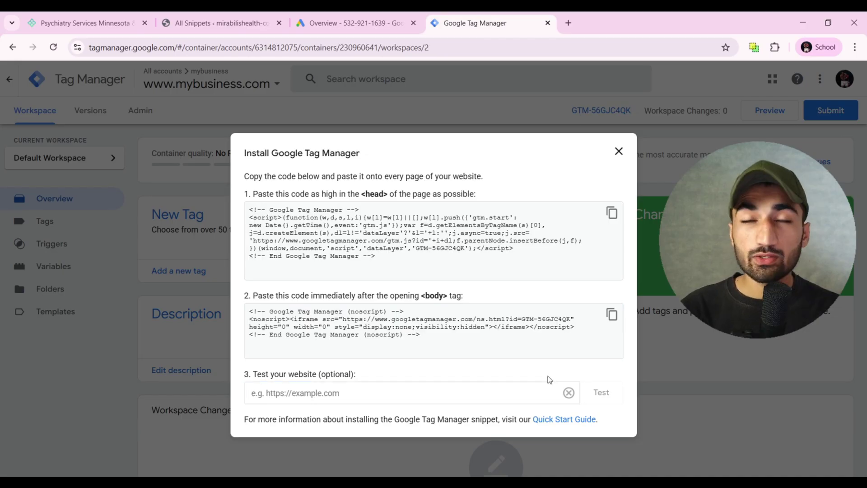
left_click(495, 392)
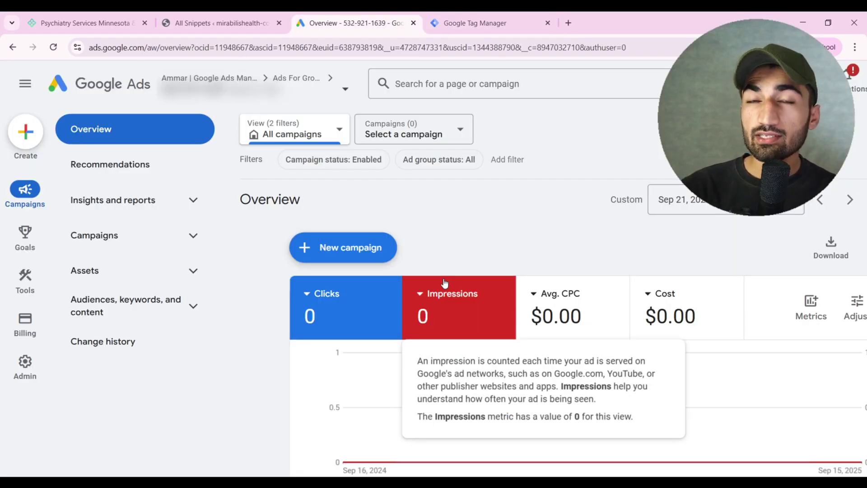
From the Conversions summary, start a new conversion action with website measurement unchecked.
left_click(10, 246)
scroll(220, 280, "right", 2)
scroll(220, 280, "down", 5)
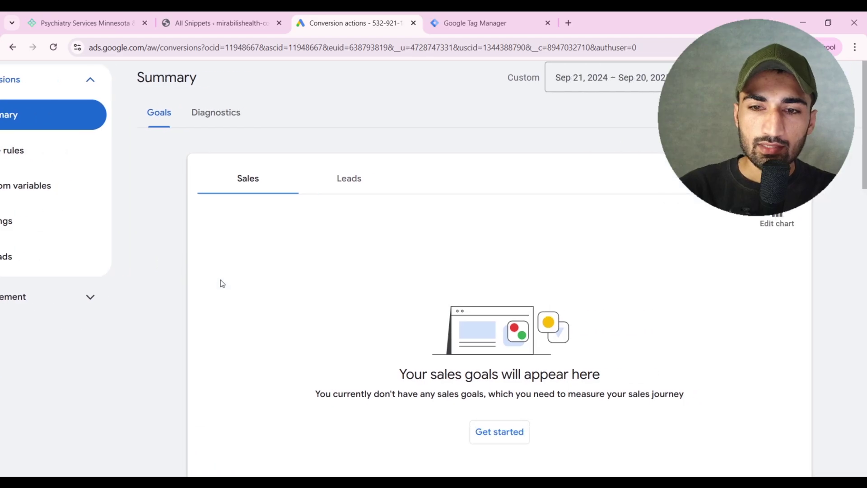
scroll(222, 283, "down", 1)
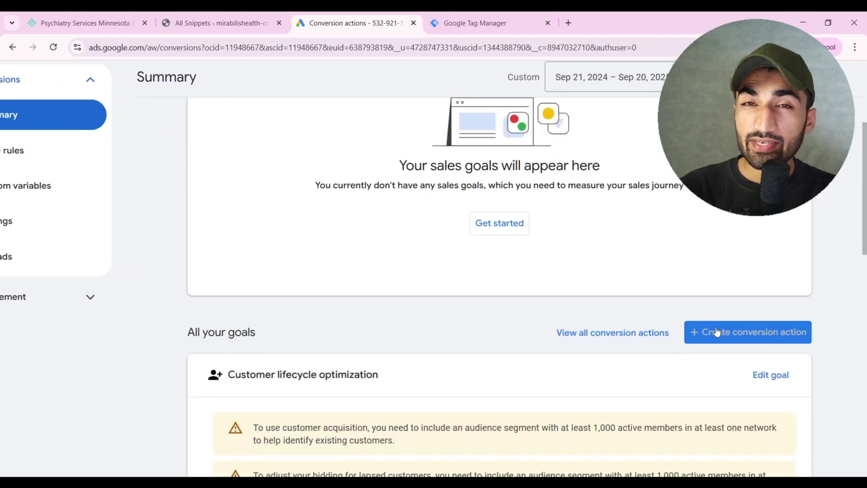
left_click(748, 336)
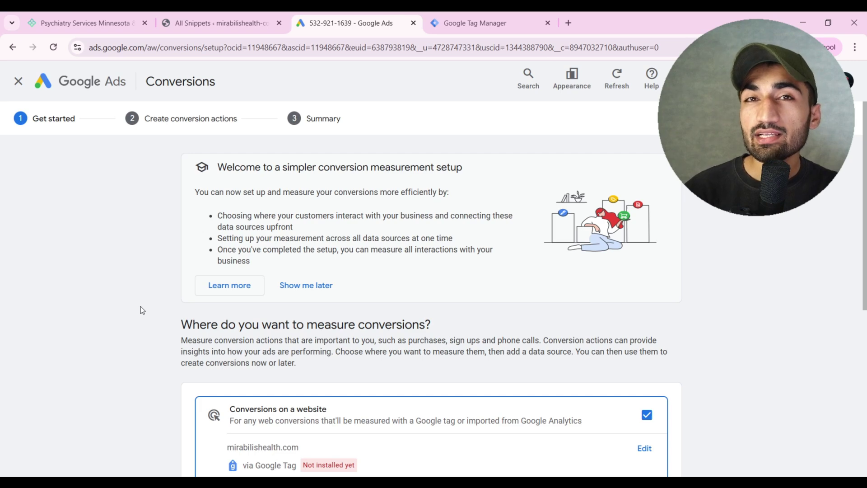
scroll(388, 271, "down", 3)
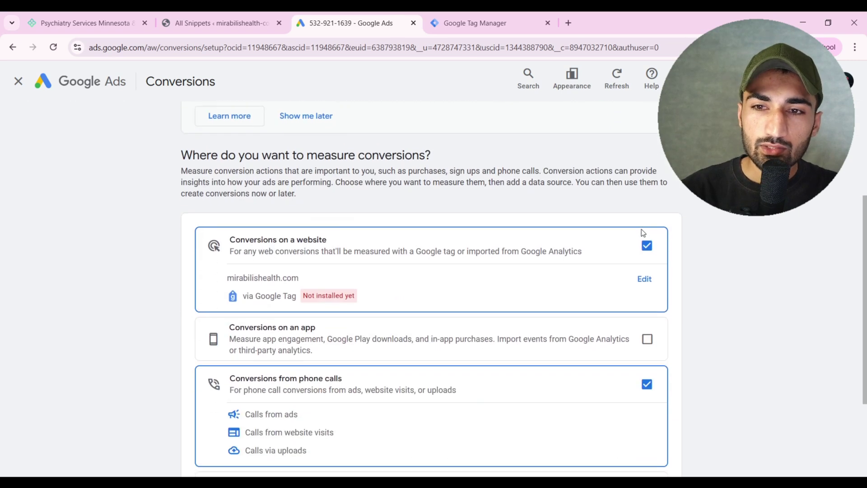
left_click(647, 246)
scroll(415, 255, "down", 3)
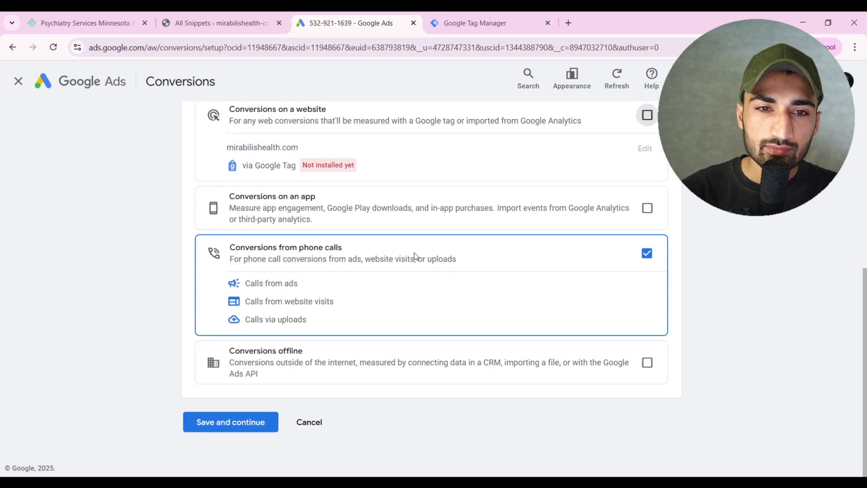
left_click(251, 421)
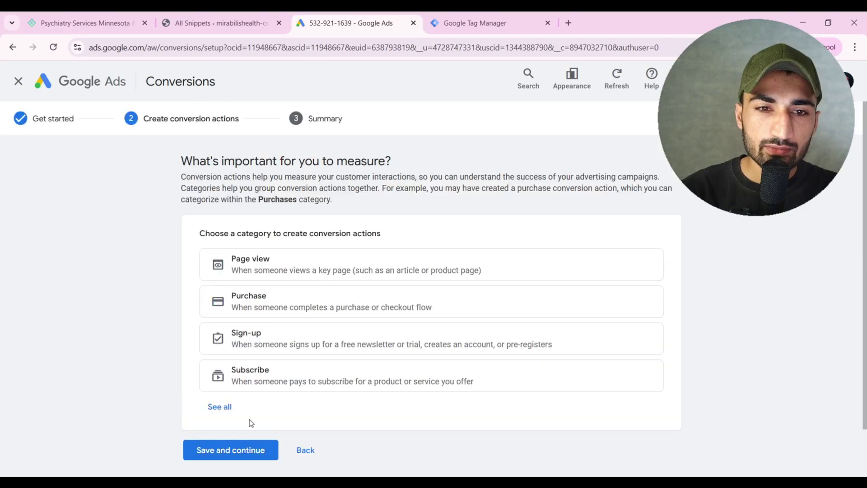
Pick the Phone call lead category and add a Calls from ads conversion action.
left_click(219, 407)
scroll(284, 387, "down", 2)
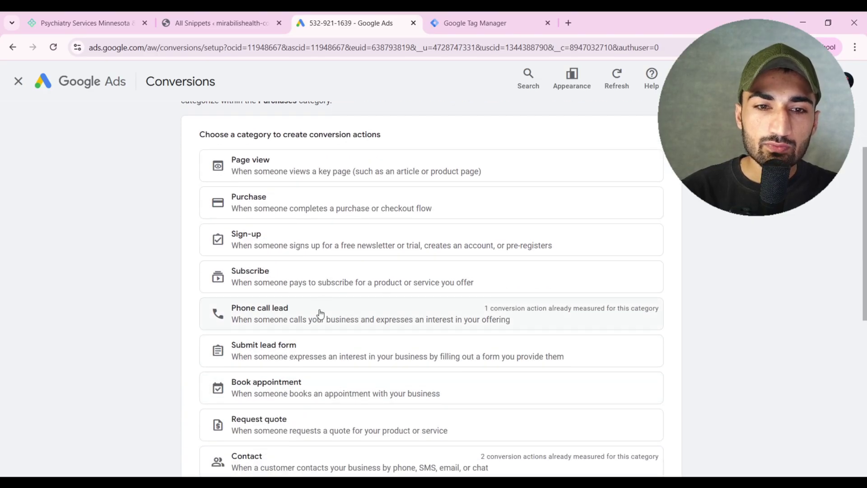
left_click(319, 318)
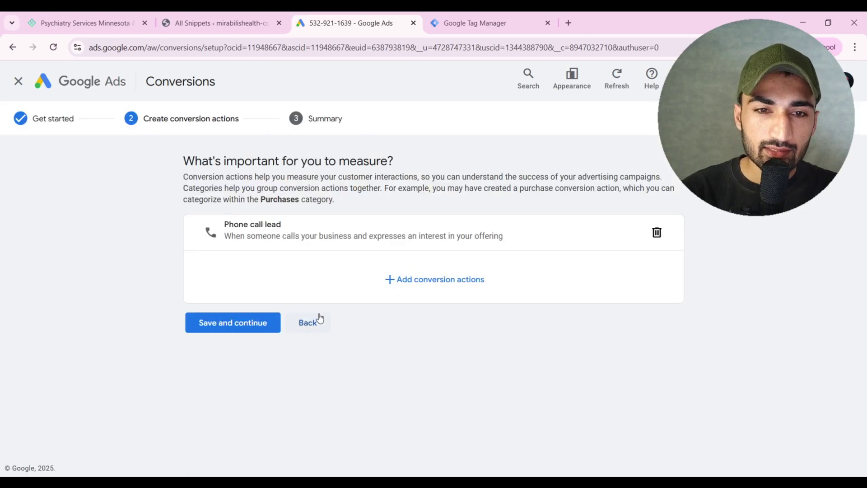
left_click(421, 280)
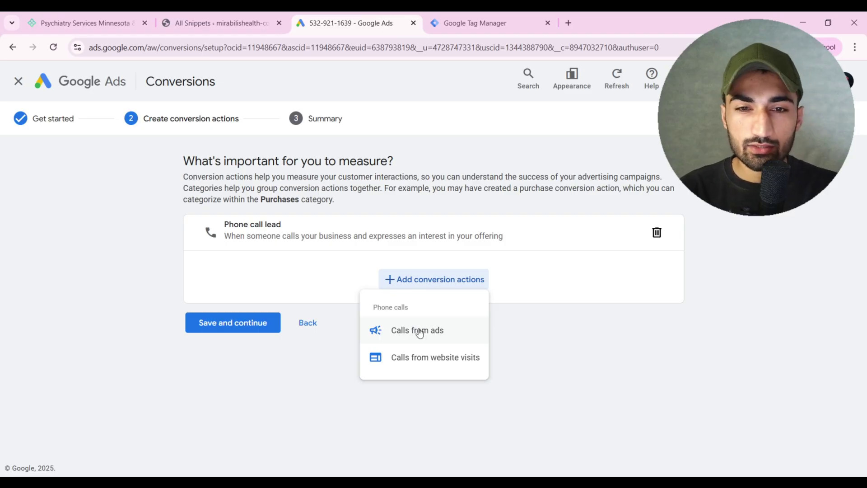
left_click(419, 332)
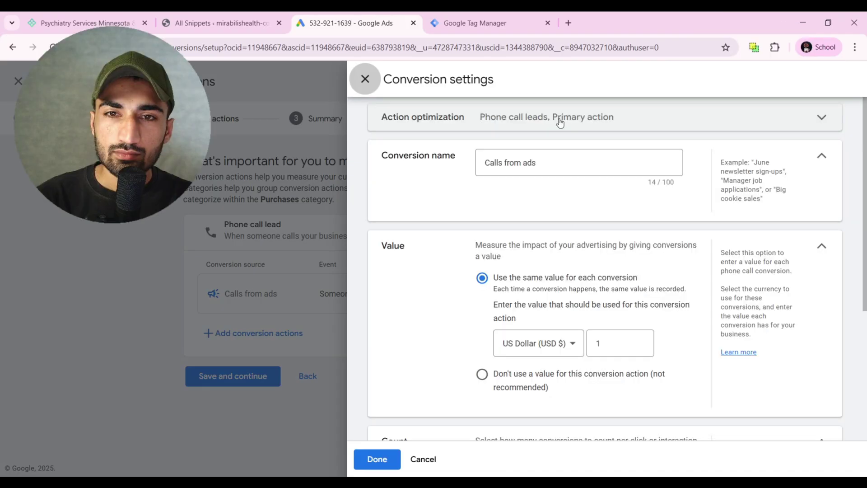
Expand the optimization settings and choose not to assign a conversion value.
left_click(559, 118)
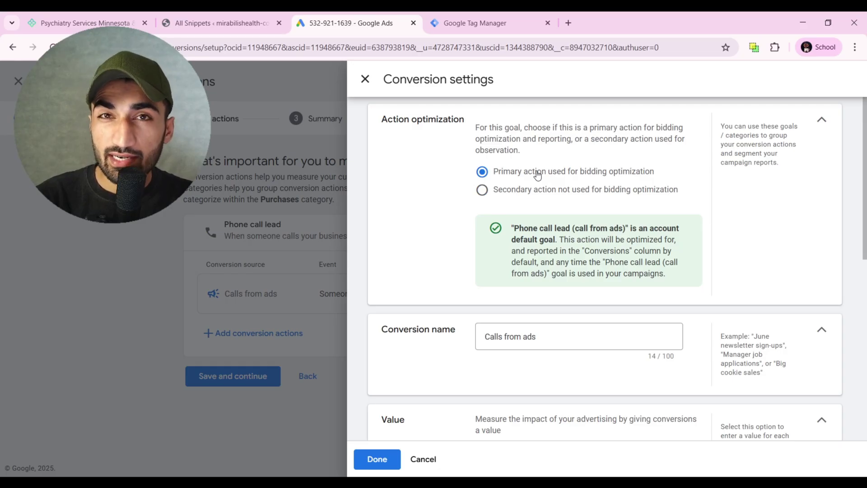
scroll(535, 194, "down", 1)
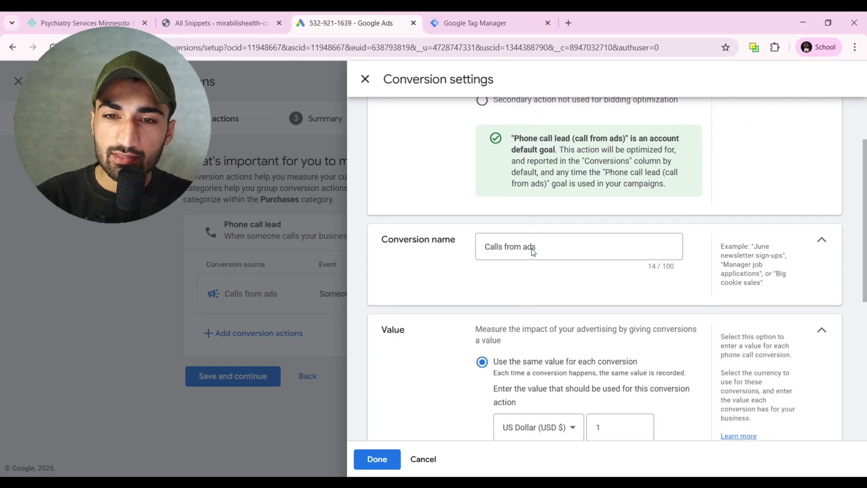
scroll(532, 249, "down", 1)
scroll(531, 249, "down", 3)
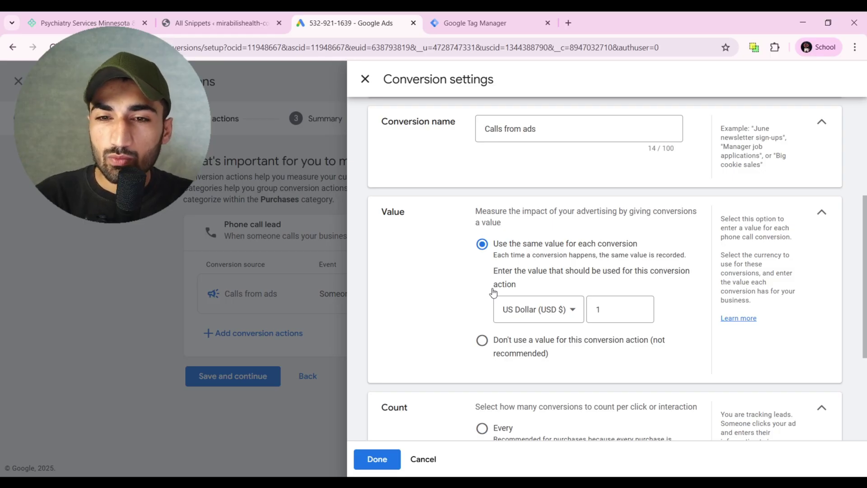
scroll(493, 292, "down", 1)
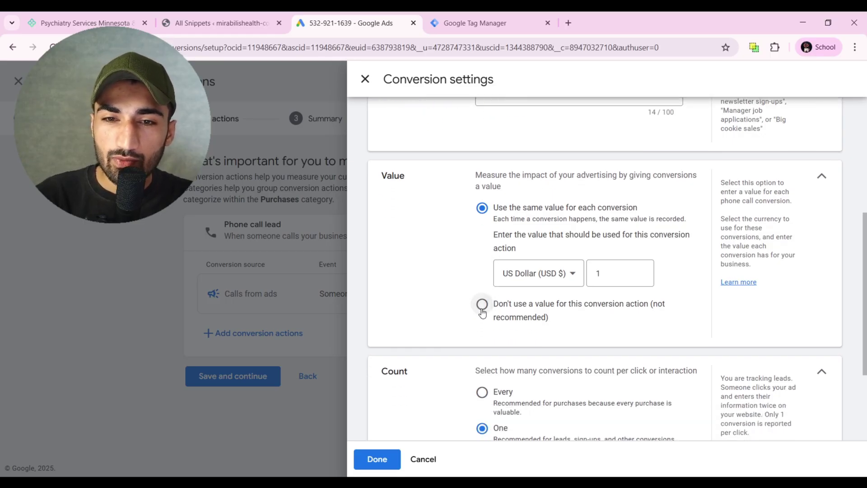
left_click(482, 305)
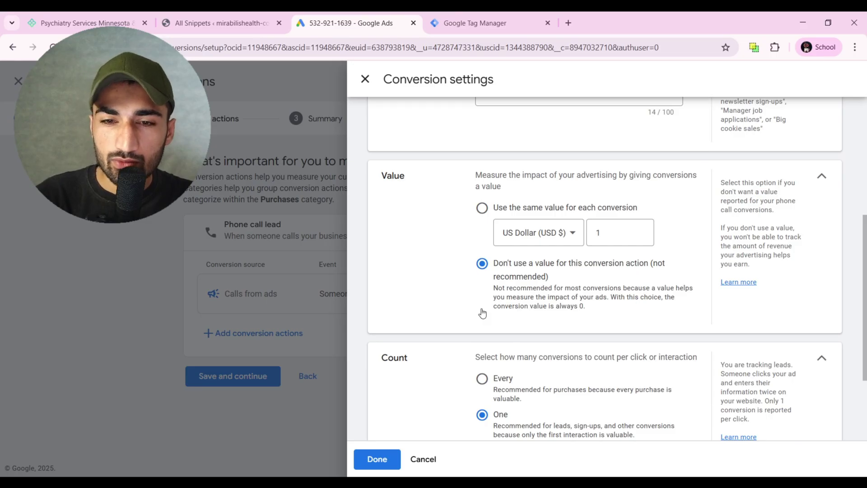
Change the minimum call length from 60 to 45 seconds and apply the settings.
scroll(482, 312, "down", 2)
scroll(470, 350, "down", 1)
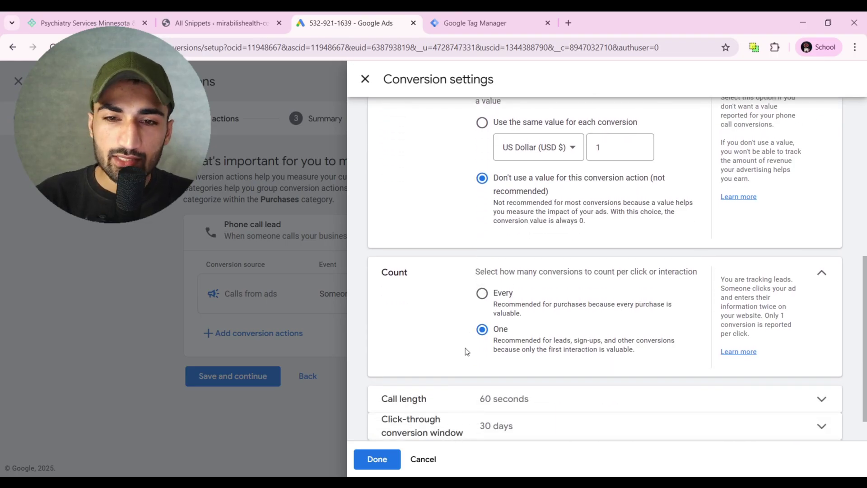
scroll(466, 351, "down", 1)
left_click(509, 354)
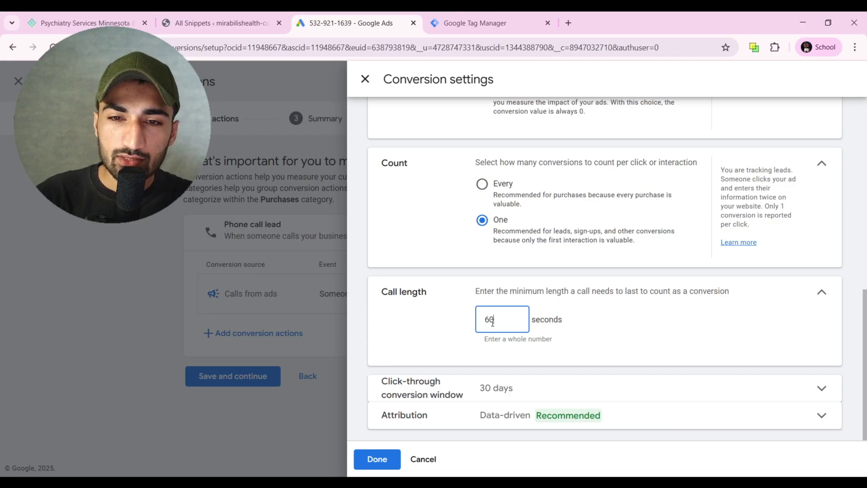
double_click(492, 322)
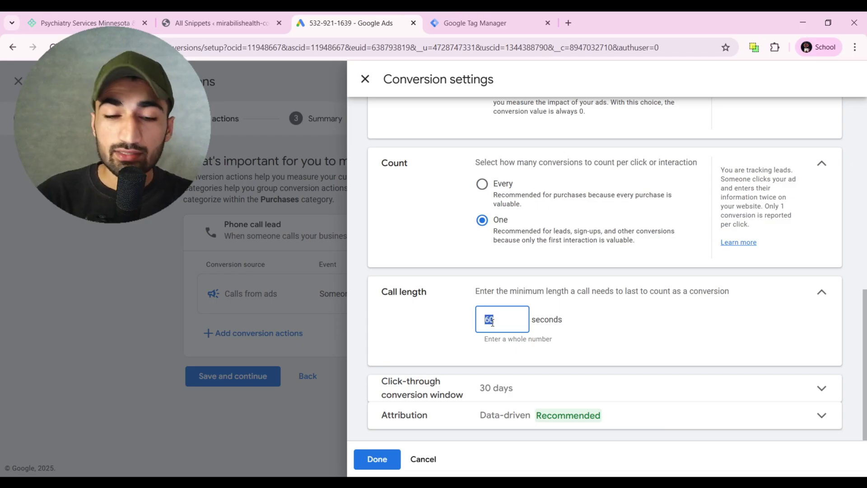
type("45")
left_click(567, 351)
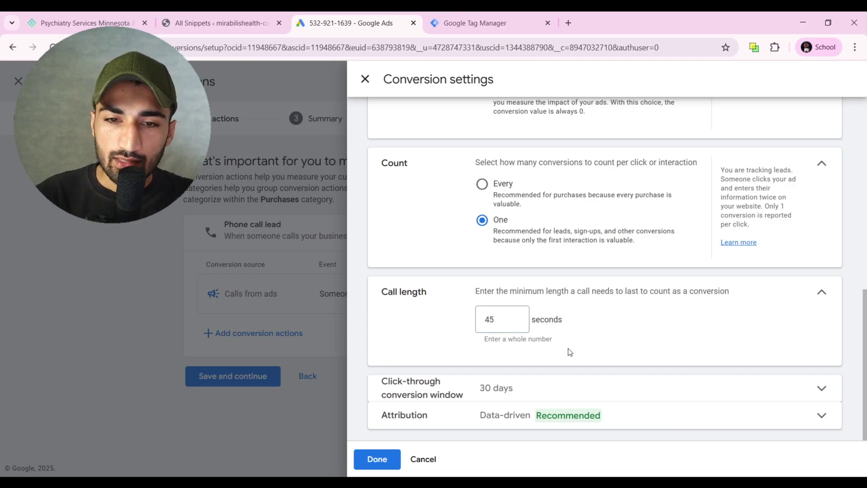
left_click(389, 460)
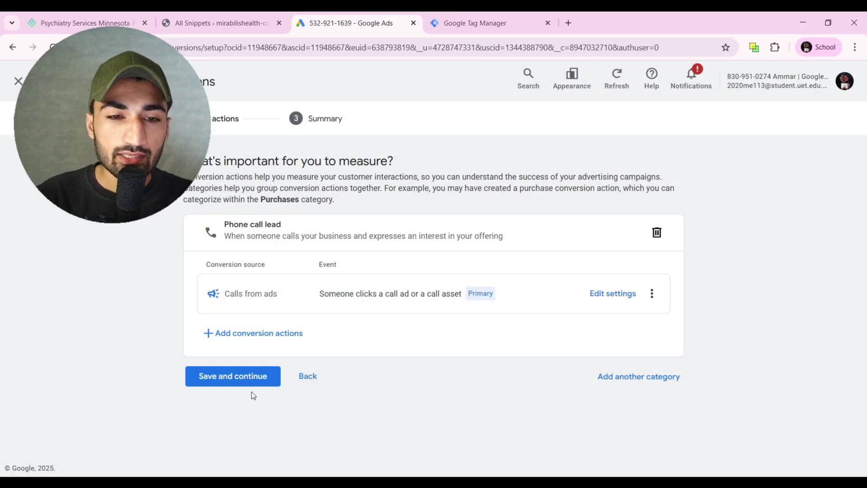
Save and finish the Calls from ads phone call conversion.
left_click(244, 381)
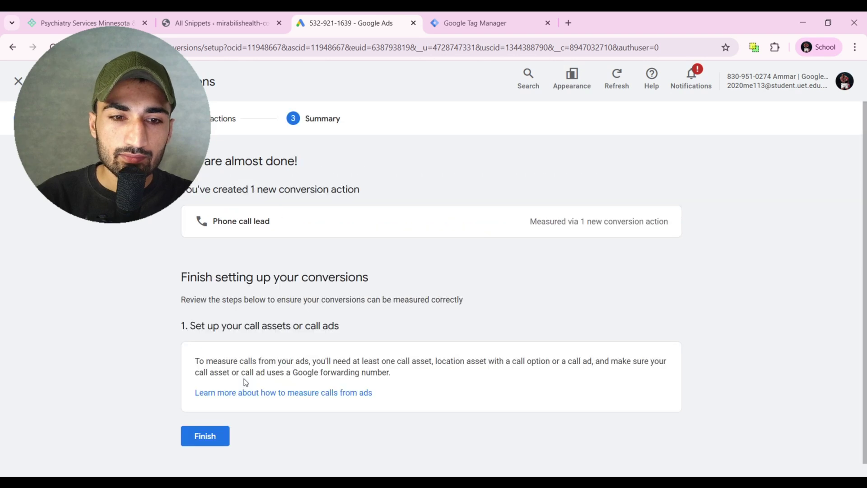
left_click(222, 433)
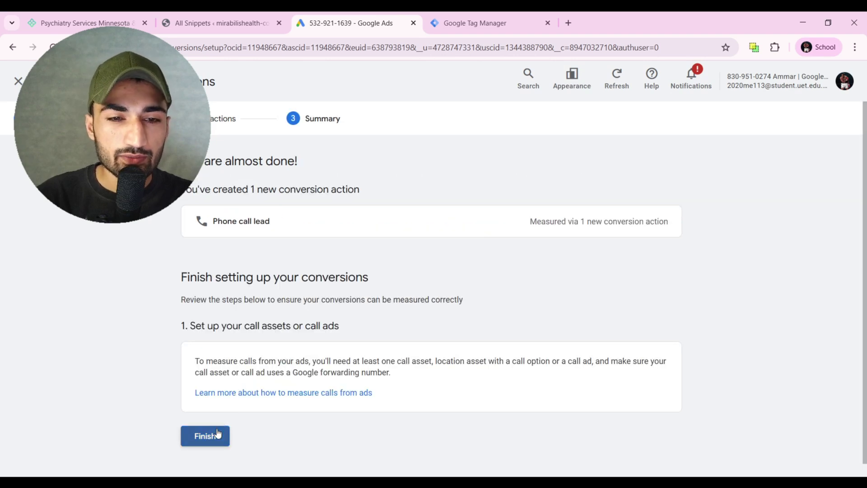
scroll(461, 334, "down", 8)
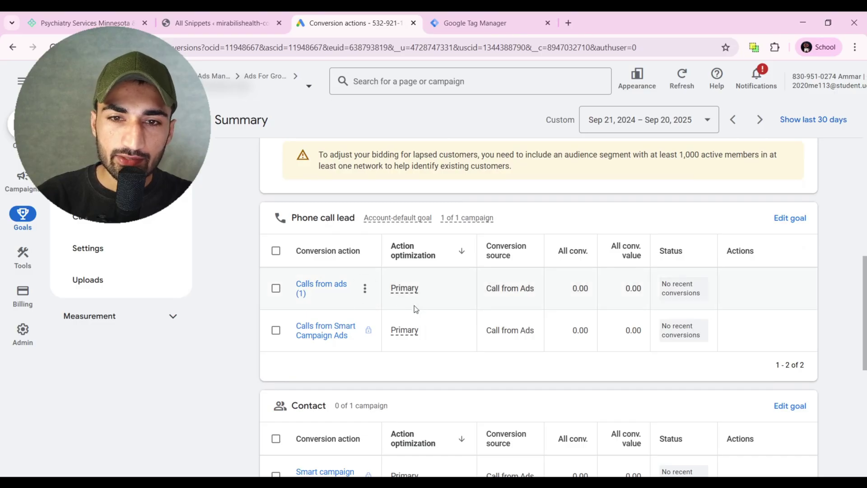
scroll(251, 215, "up", 2)
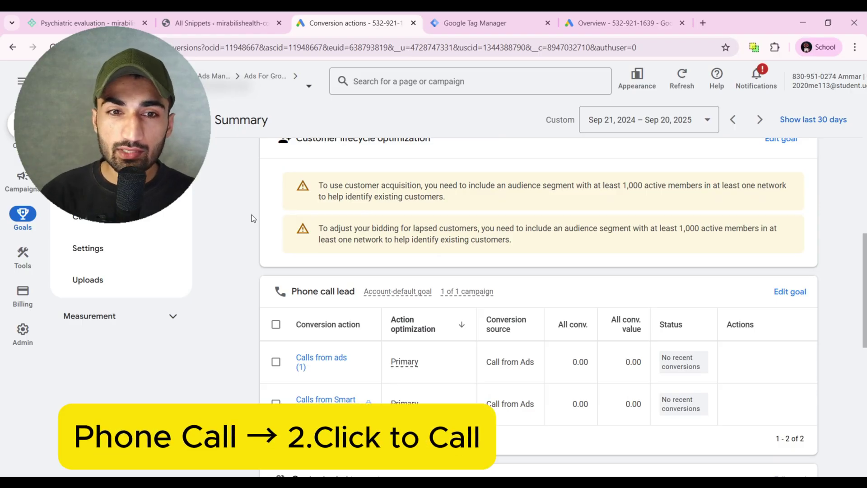
Check the website's phone number button, then begin another conversion action.
left_click(129, 16)
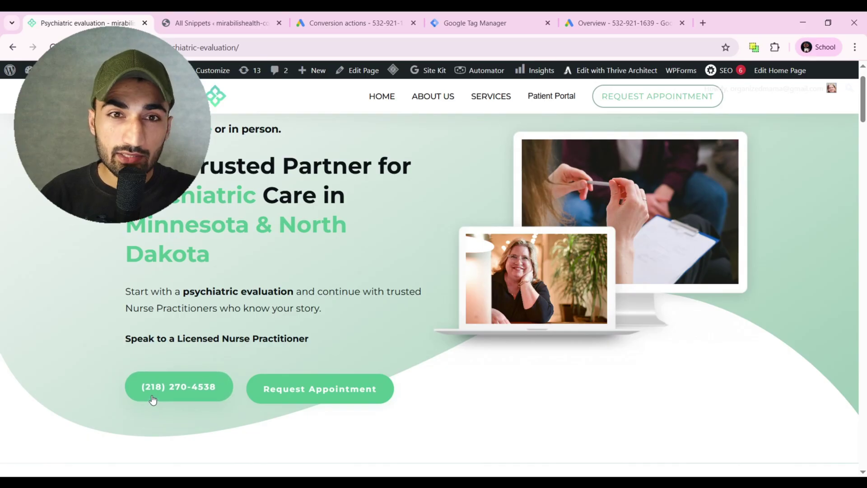
left_click(412, 15)
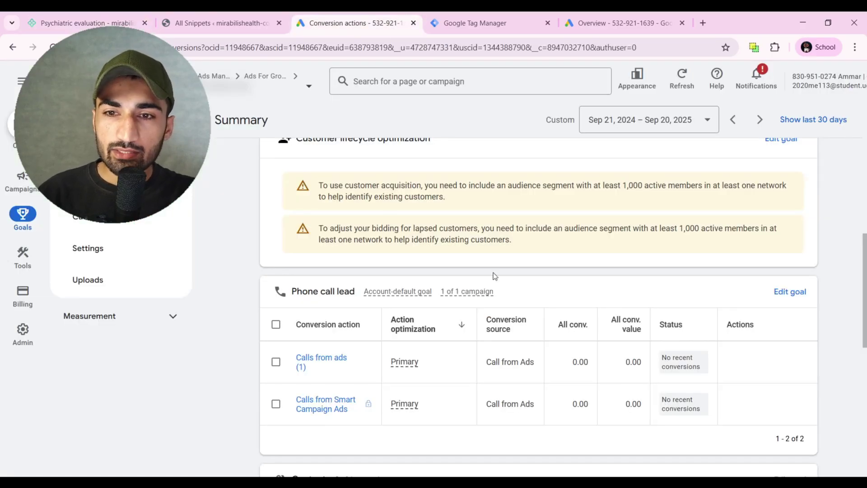
scroll(493, 272, "up", 4)
left_click(758, 294)
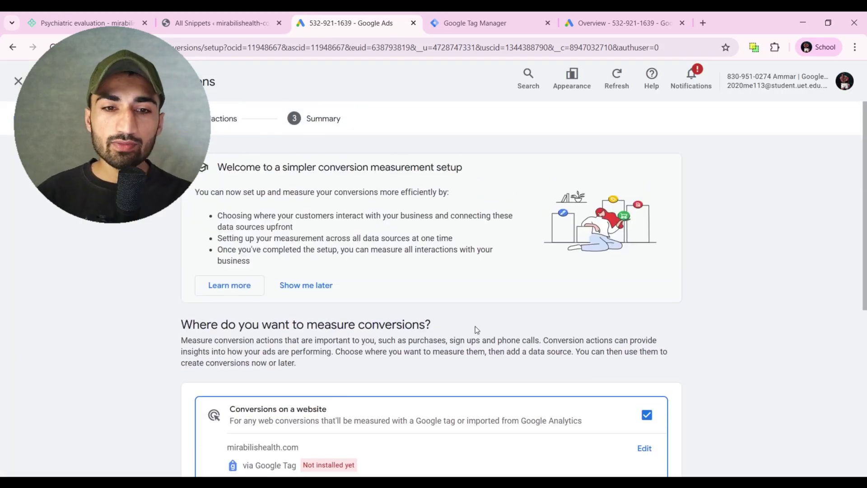
Untick phone call measurement and edit the website conversion data sources.
scroll(475, 326, "down", 5)
left_click(647, 280)
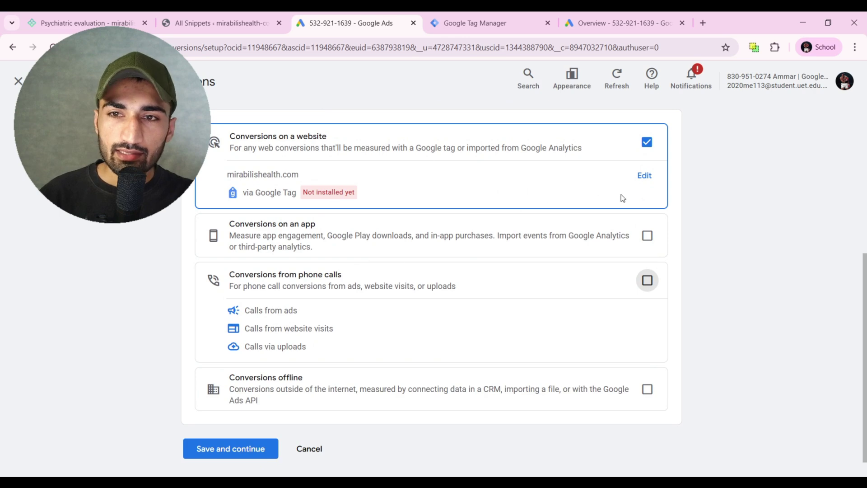
left_click(639, 181)
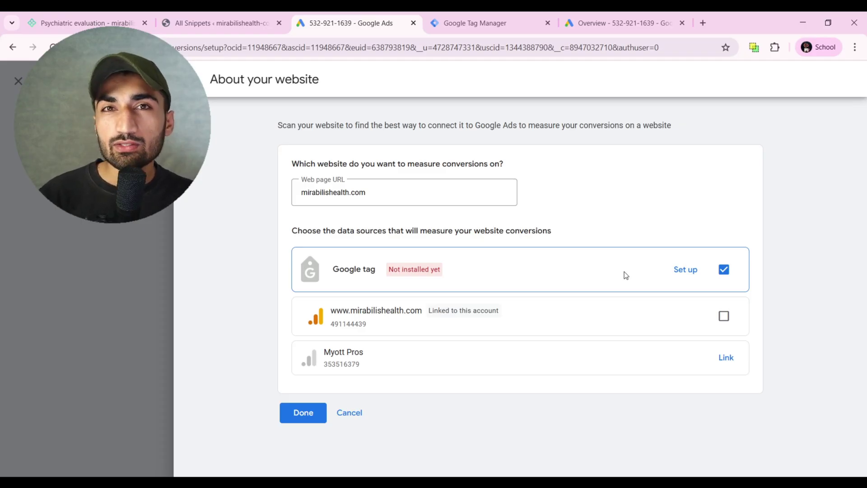
Open the Google tag's details in Data manager and select its AW- Google Ads tag ID.
left_click(603, 13)
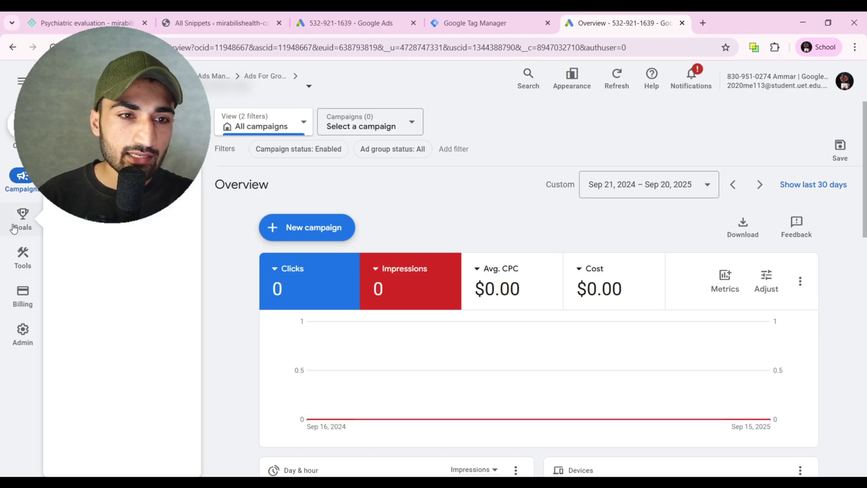
mouse_move(18, 246)
left_click(87, 281)
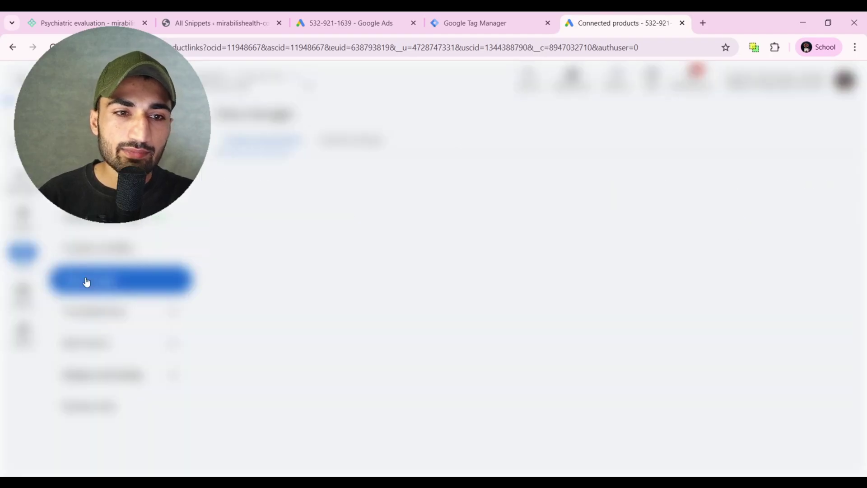
left_click(757, 215)
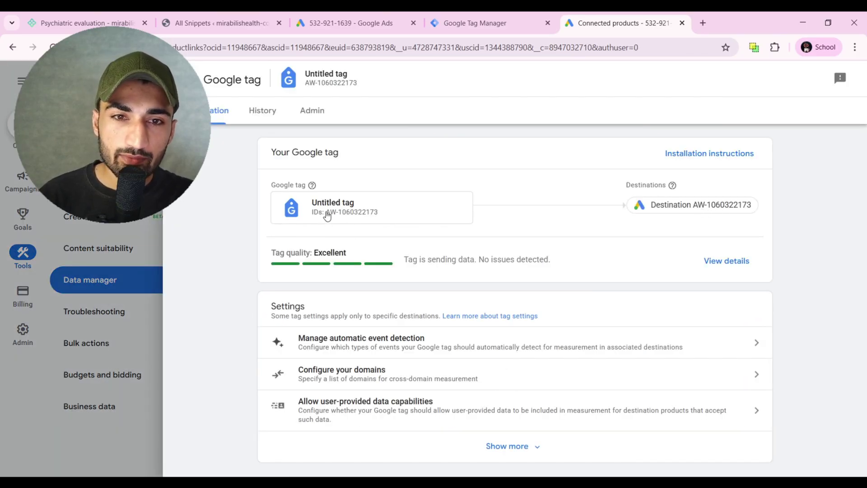
left_click_drag(326, 212, 379, 212)
key("ctrl+c")
Create a Google Tag named 'google tag' with the pasted Google Ads tag ID, firing on Initialization - All Pages.
left_click(464, 15)
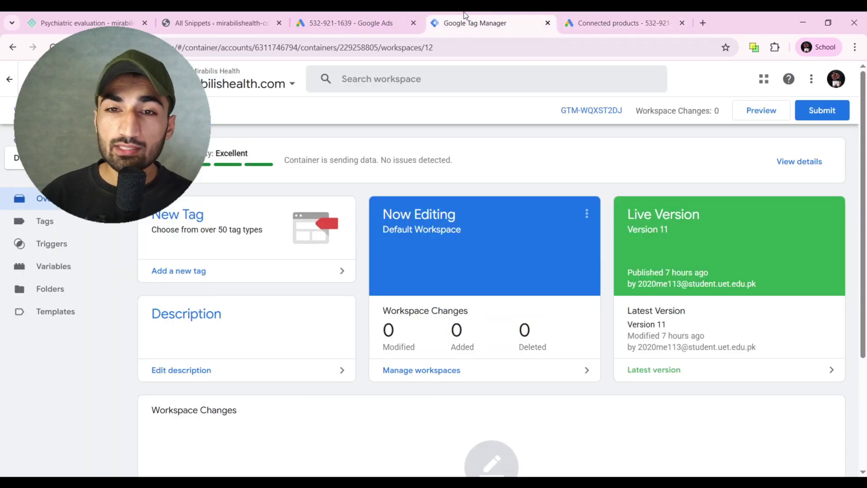
left_click(77, 219)
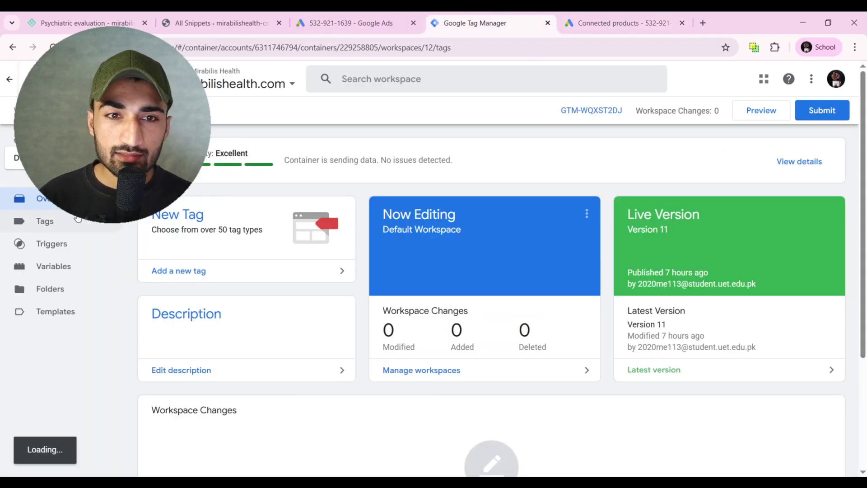
left_click(806, 154)
left_click(258, 75)
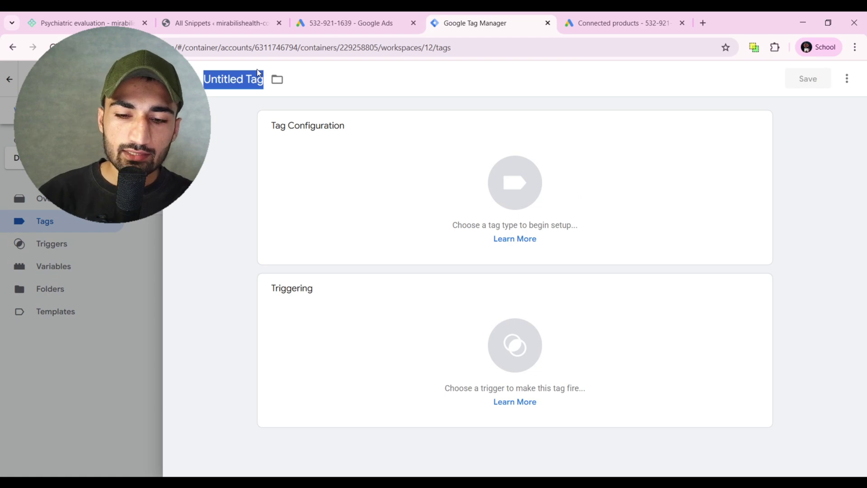
type("google tag")
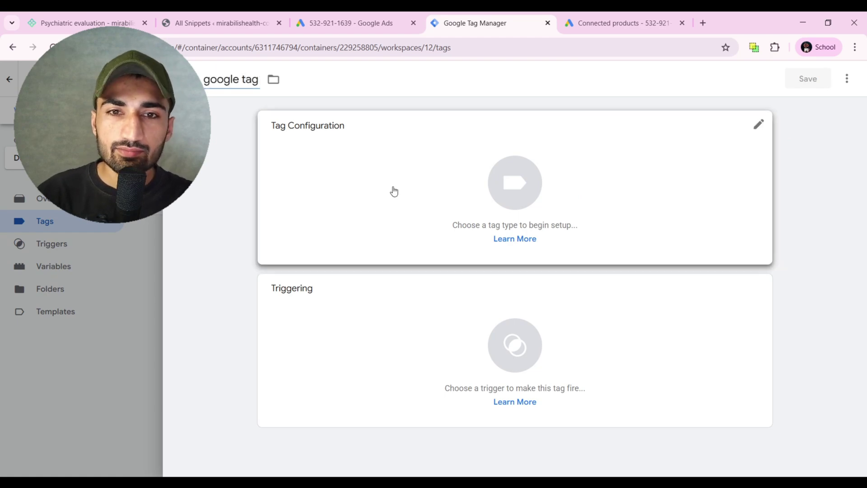
left_click(393, 190)
left_click(586, 283)
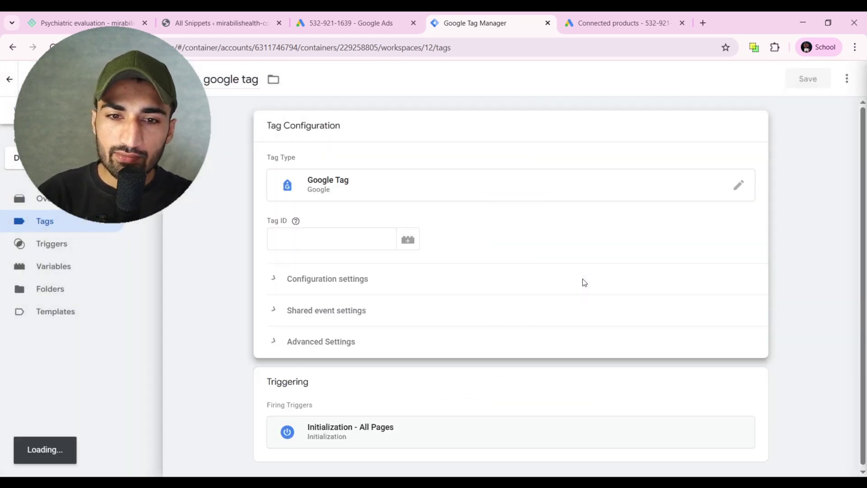
left_click(348, 238)
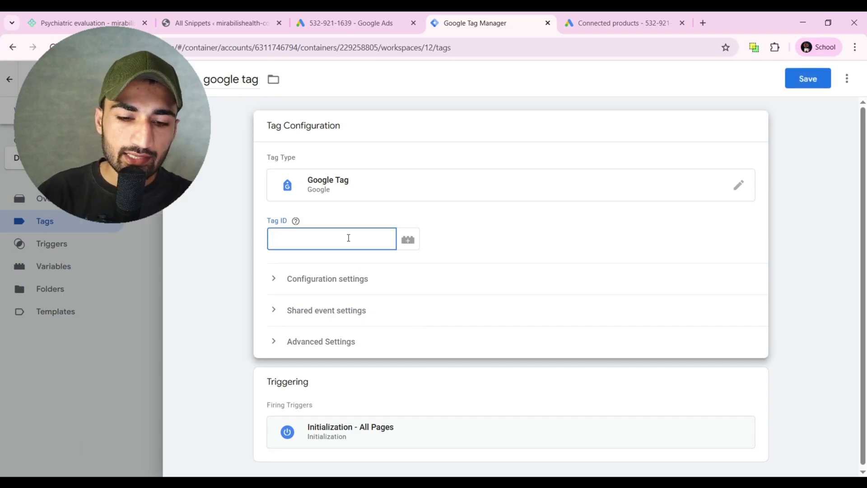
key("ctrl+v")
left_click(446, 317)
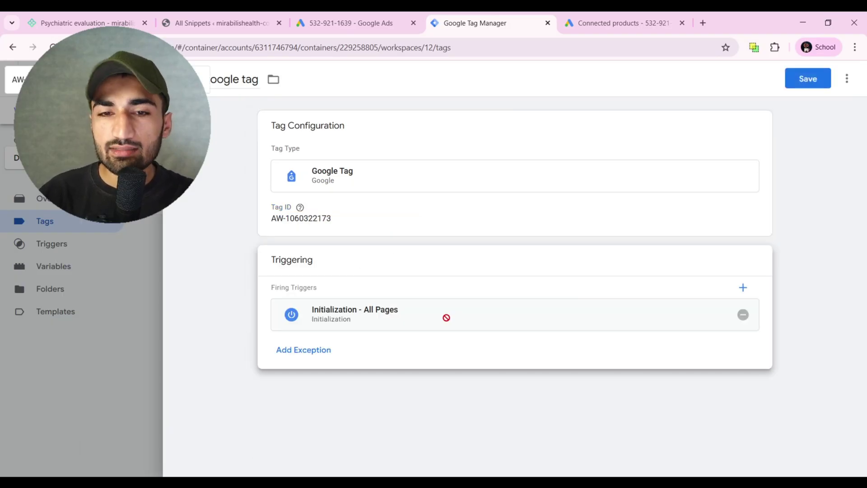
left_click(814, 80)
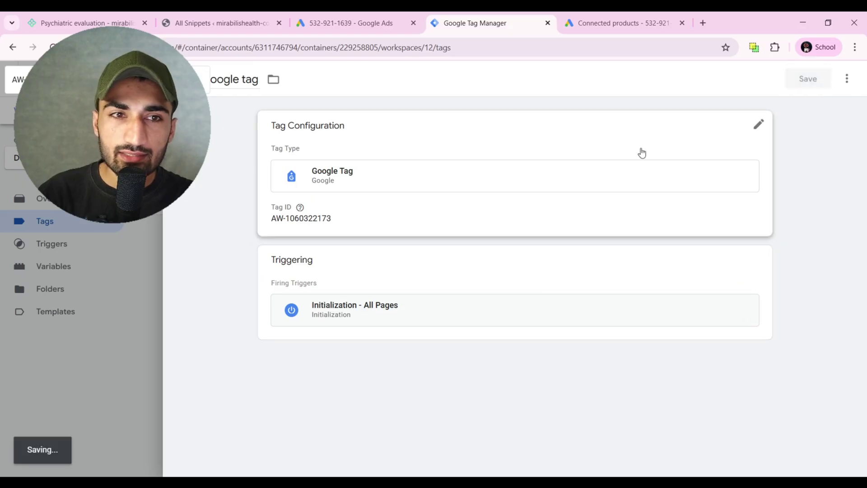
Submit and publish the workspace changes as version 12 without a description.
left_click(830, 112)
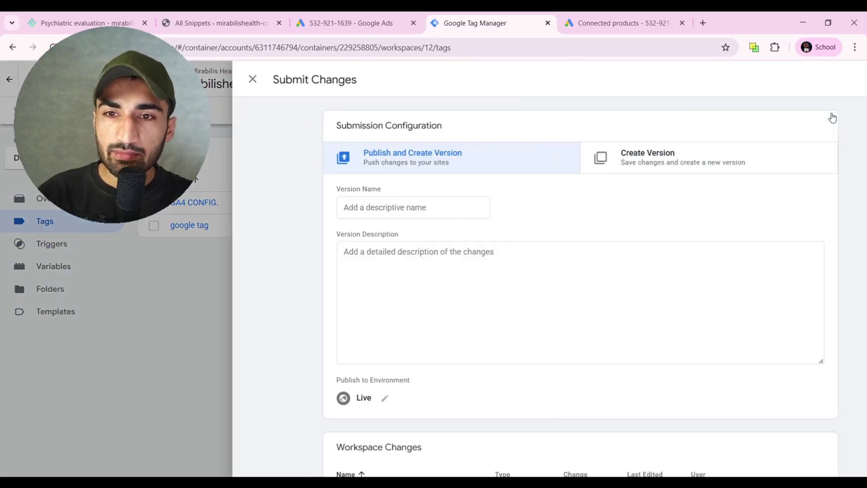
left_click(825, 79)
left_click(572, 408)
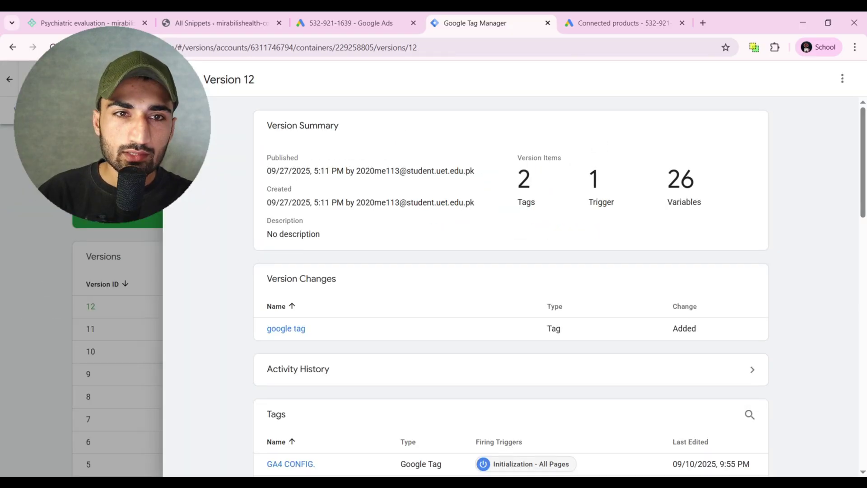
left_click(194, 78)
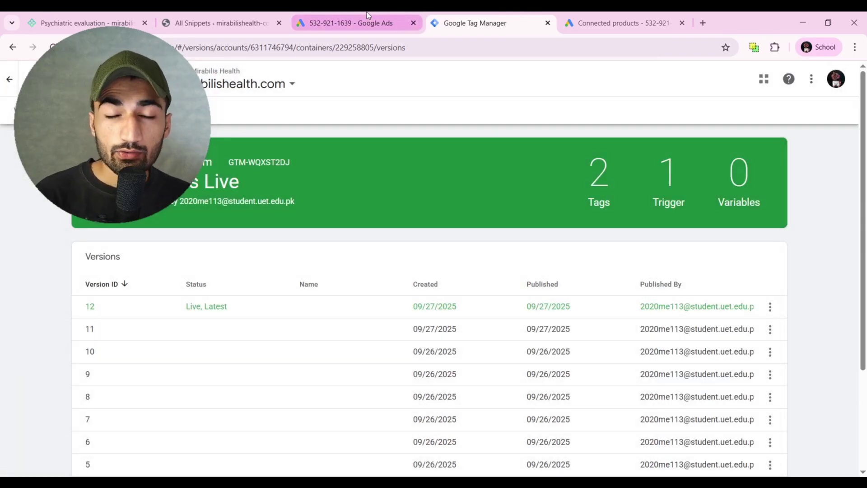
Scan mirabilishealth.com, confirm its Untitled Google tag as the data source, and save and continue.
left_click(367, 18)
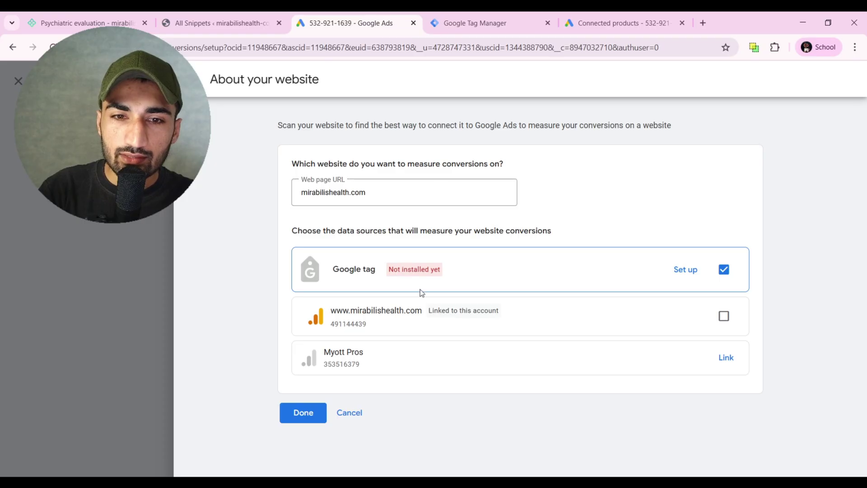
left_click(309, 412)
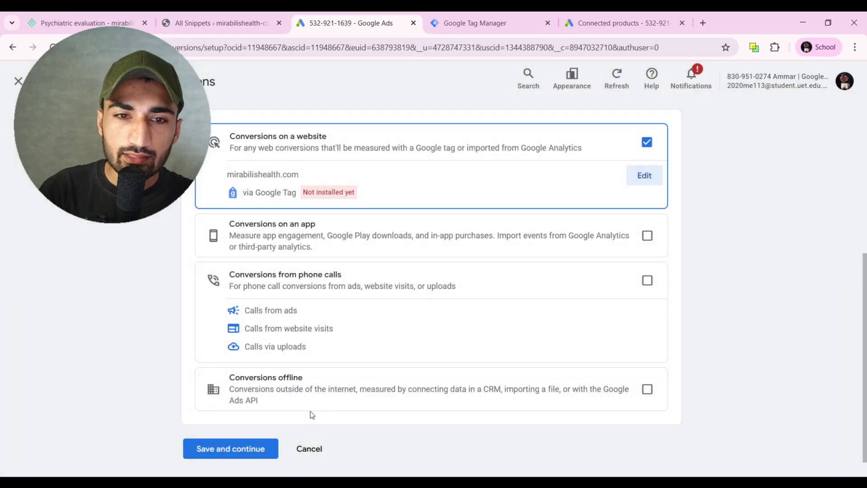
left_click(644, 174)
left_click(534, 193)
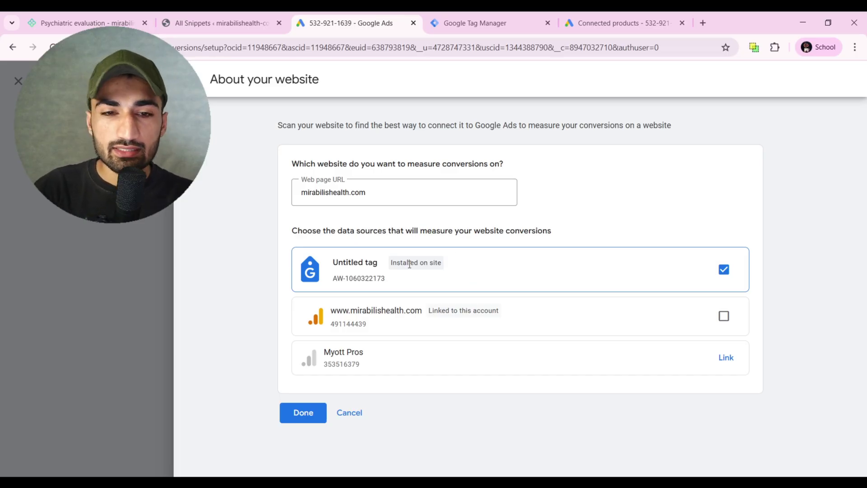
left_click(304, 419)
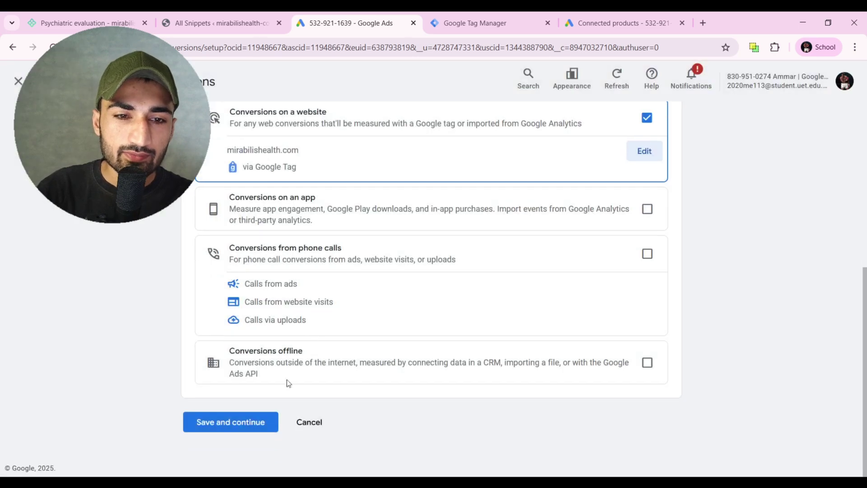
left_click(250, 420)
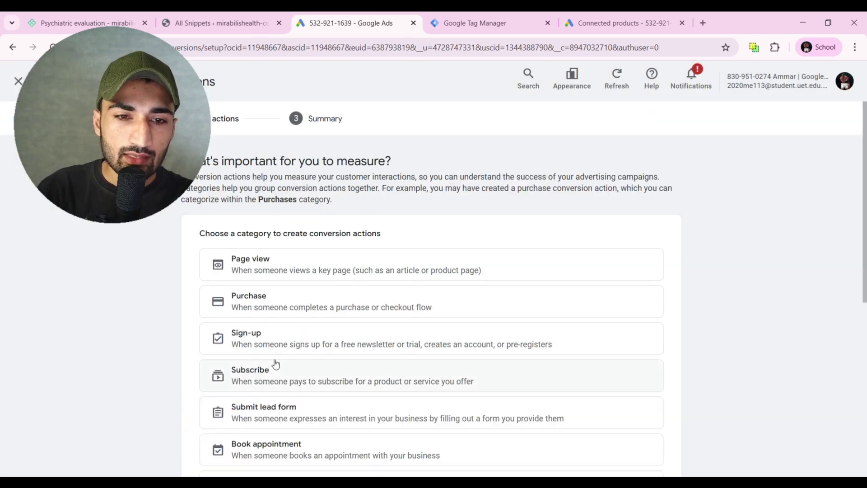
scroll(275, 364, "down", 3)
scroll(275, 364, "down", 1)
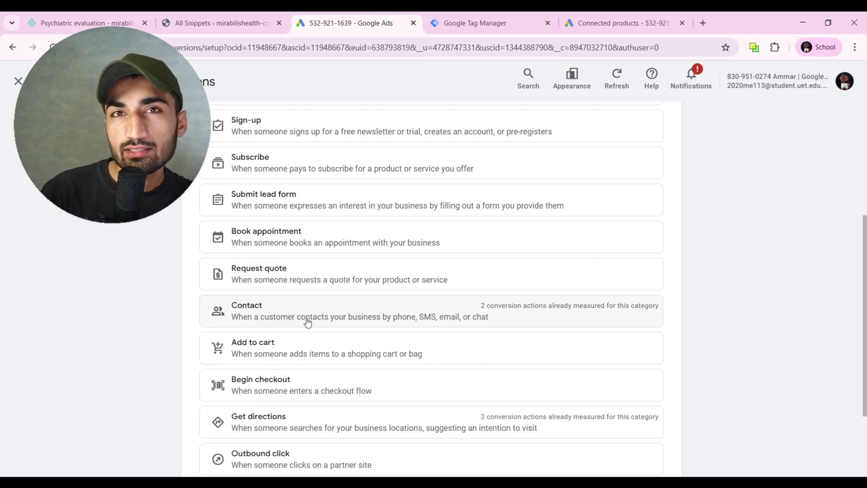
Pick the Contact category, set it up manually with code, and make it a secondary action.
left_click(339, 315)
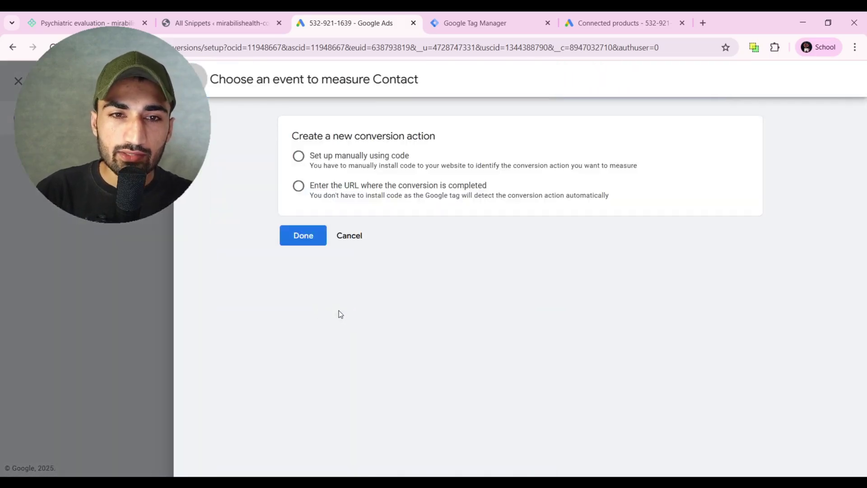
left_click(300, 162)
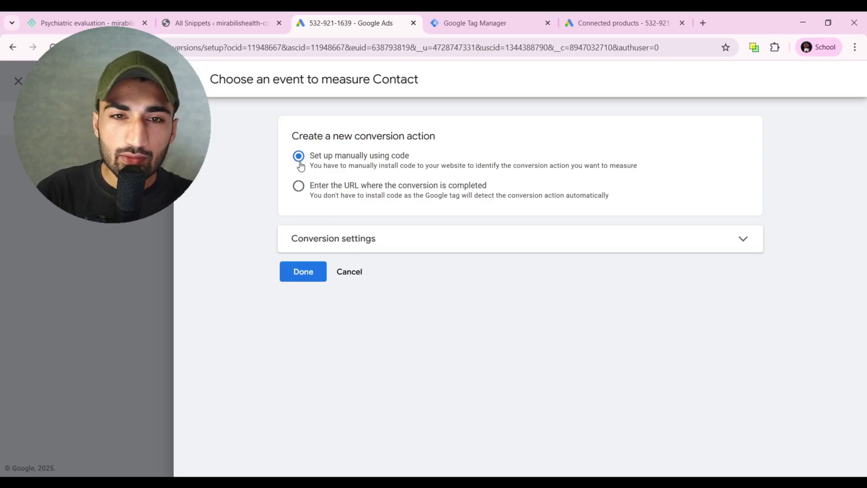
left_click(350, 237)
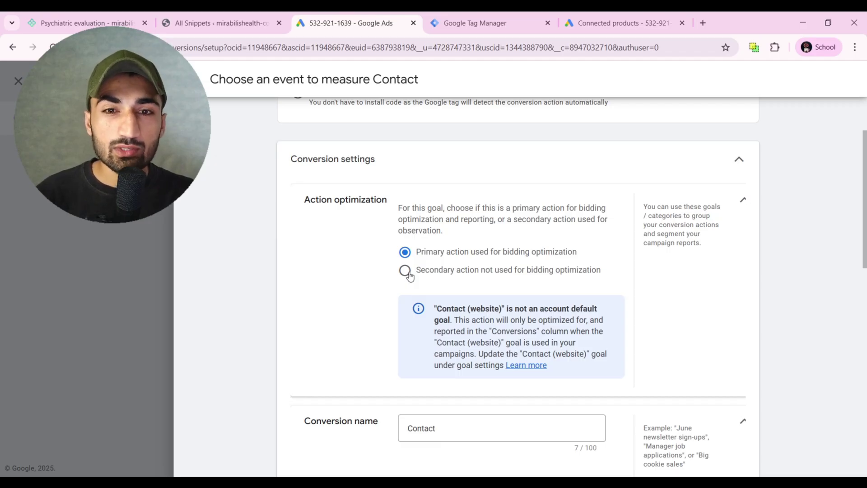
left_click(406, 271)
Rename the conversion to 'Click to Call' with no value and Count: One, then finish.
scroll(409, 275, "down", 2)
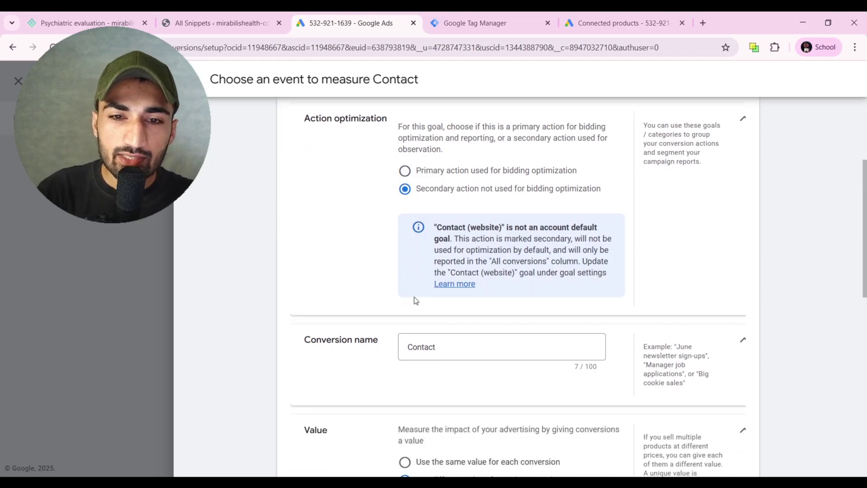
double_click(435, 347)
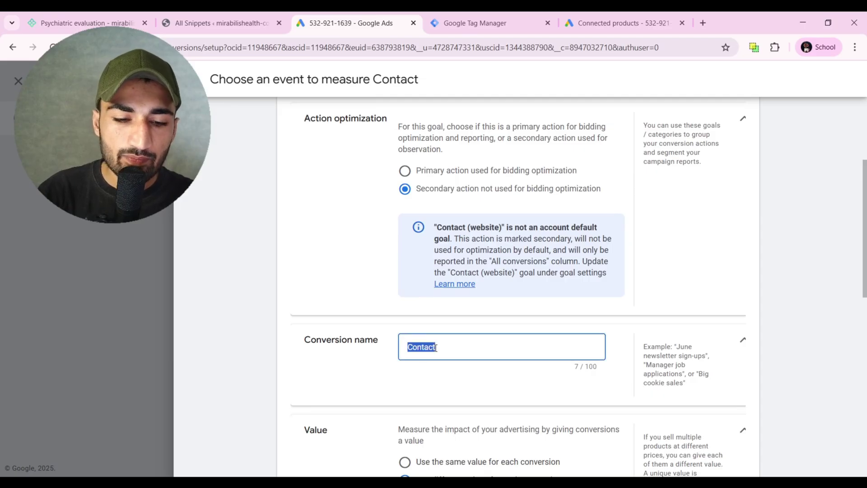
type("Click to ")
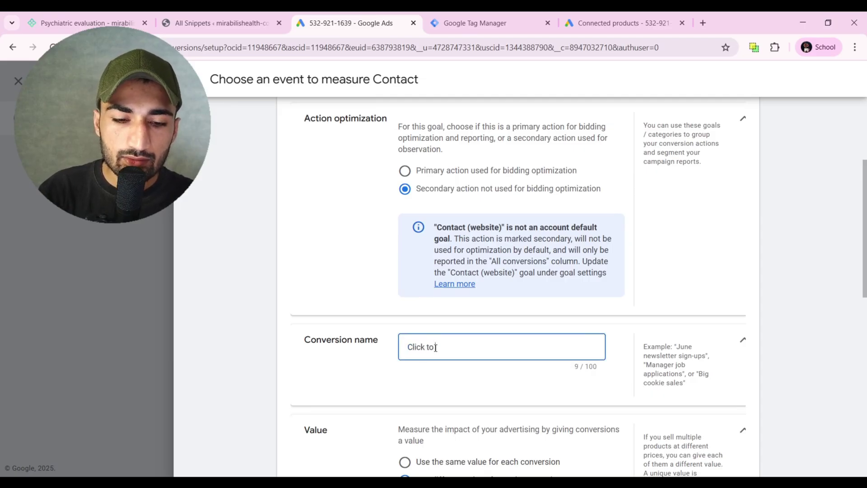
type("Call")
scroll(435, 347, "down", 5)
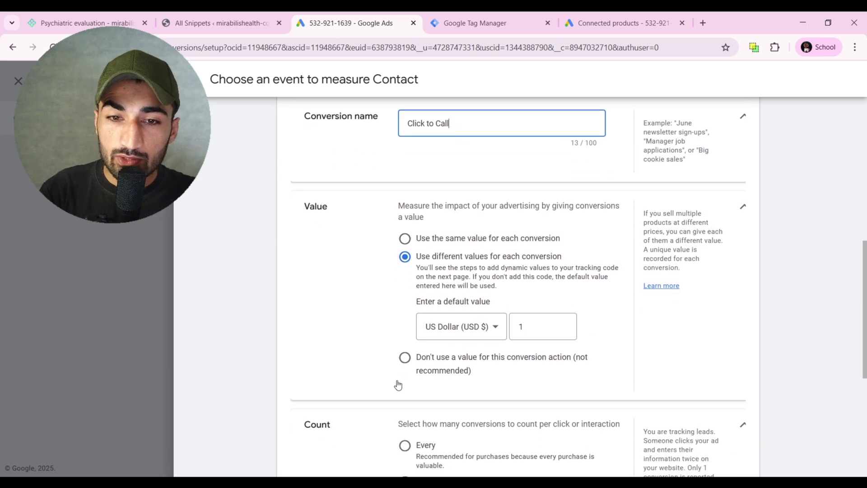
left_click(404, 357)
scroll(402, 349, "down", 2)
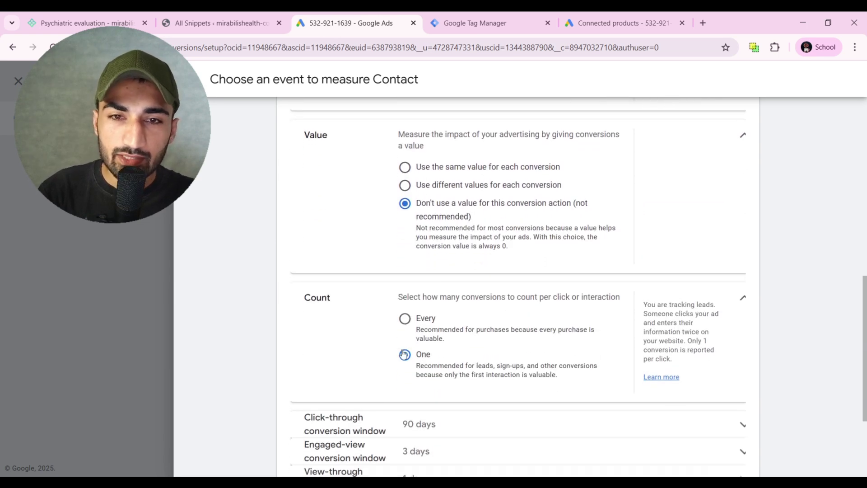
left_click(404, 354)
scroll(402, 354, "down", 1)
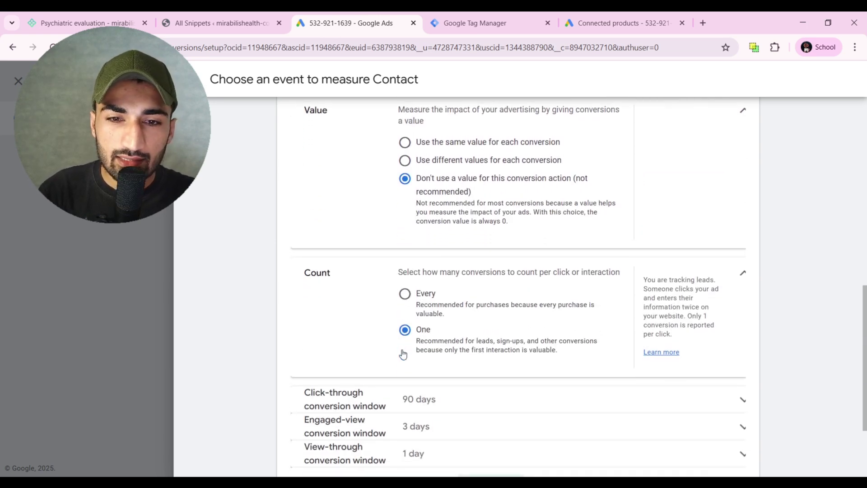
scroll(401, 353, "down", 3)
left_click(413, 385)
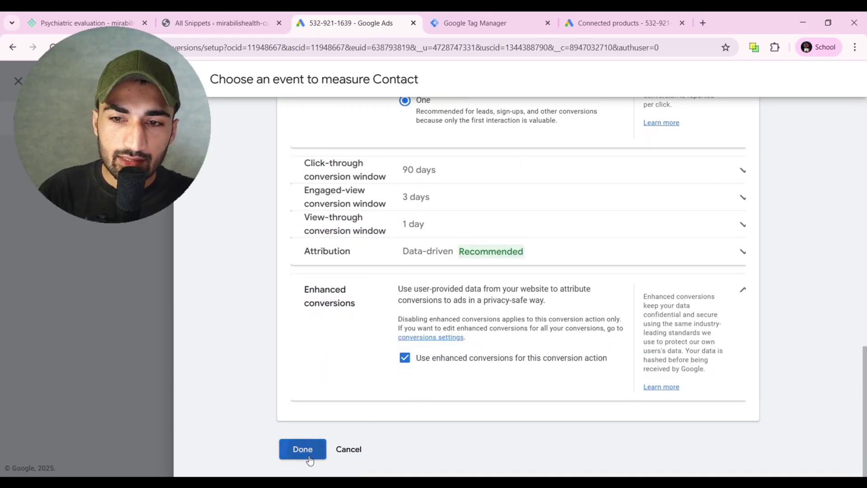
left_click(308, 457)
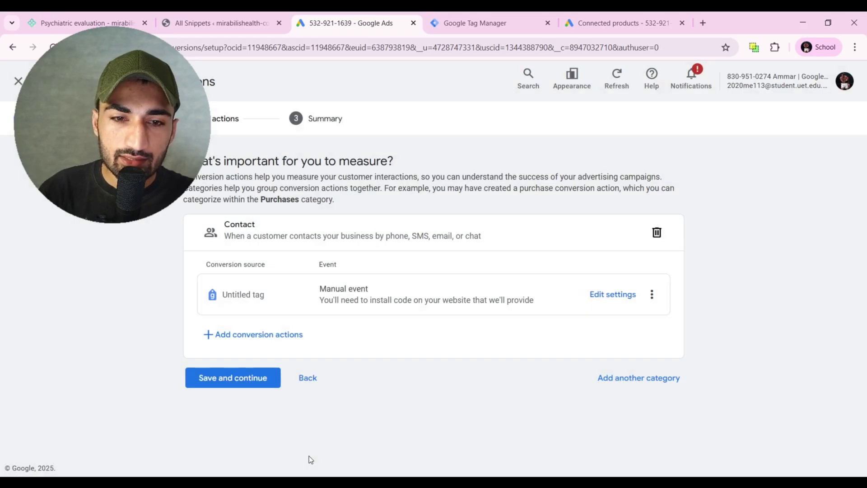
Save the conversion and display the Use Google Tag Manager setup instructions.
left_click(264, 385)
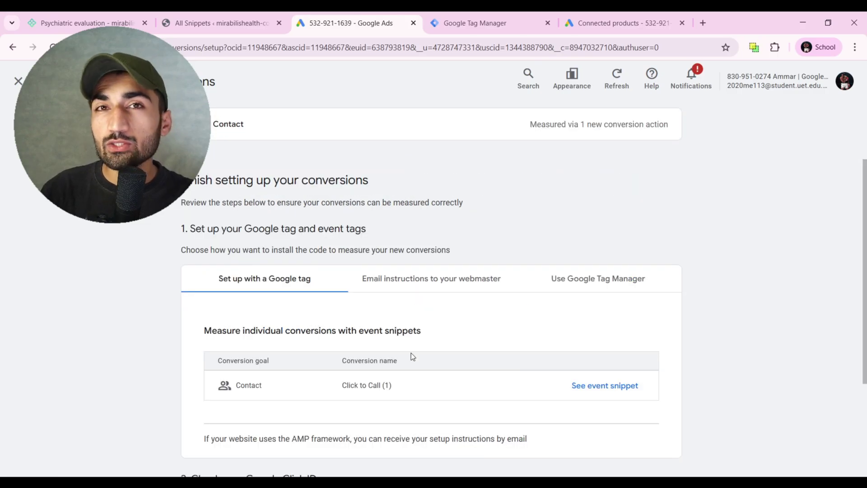
left_click(623, 279)
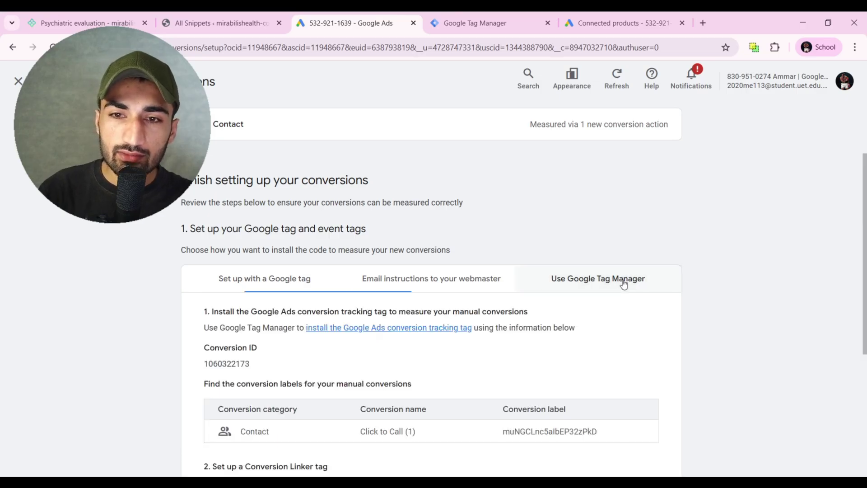
scroll(624, 283, "down", 3)
scroll(623, 282, "down", 1)
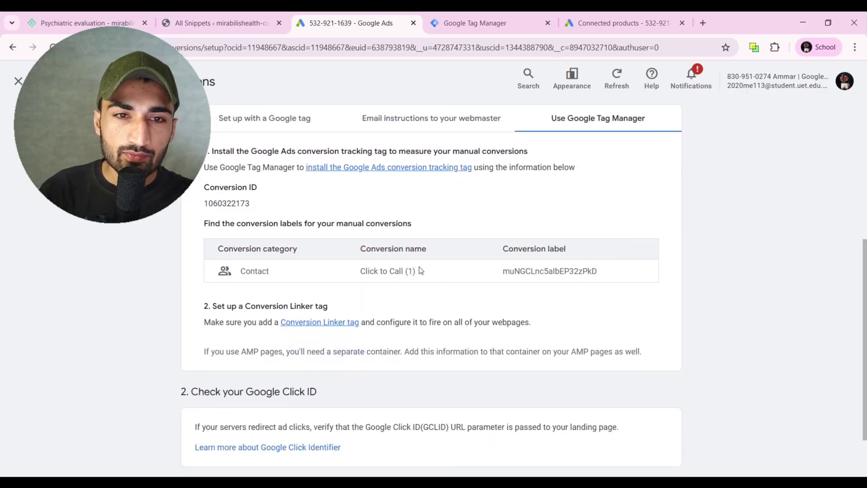
Copy the Conversion ID and the Click to Call conversion label.
double_click(233, 206)
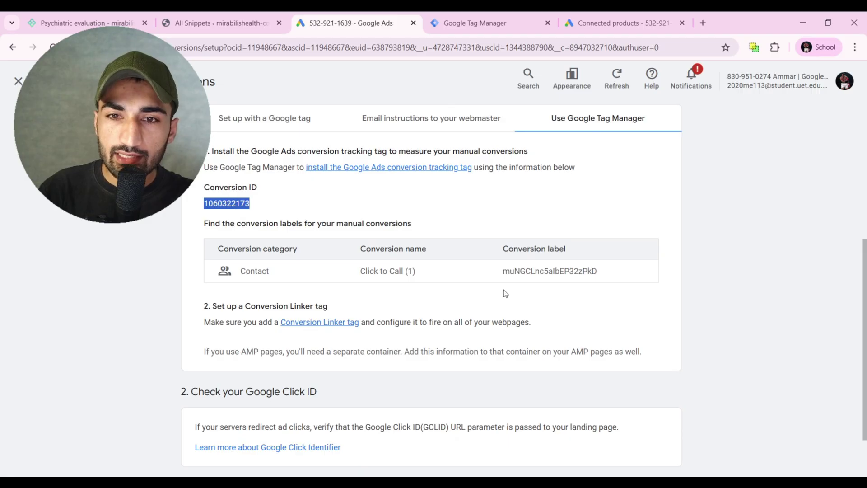
double_click(520, 271)
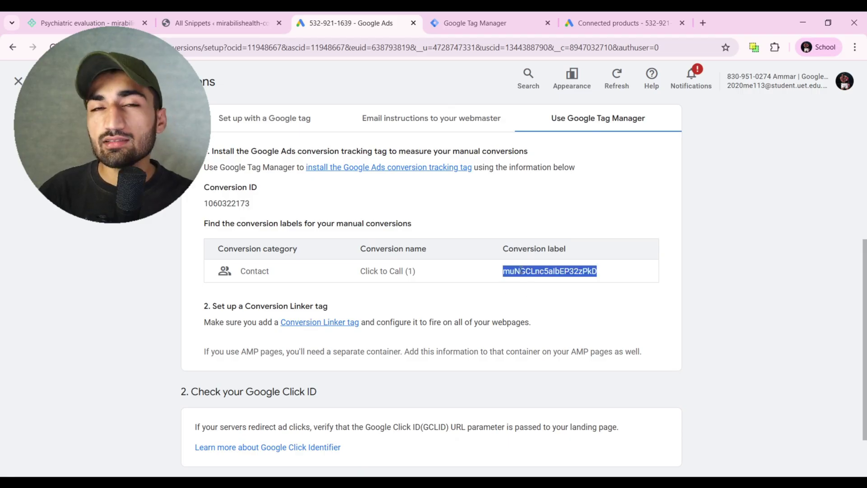
double_click(223, 204)
key("ctrl+c")
double_click(550, 271)
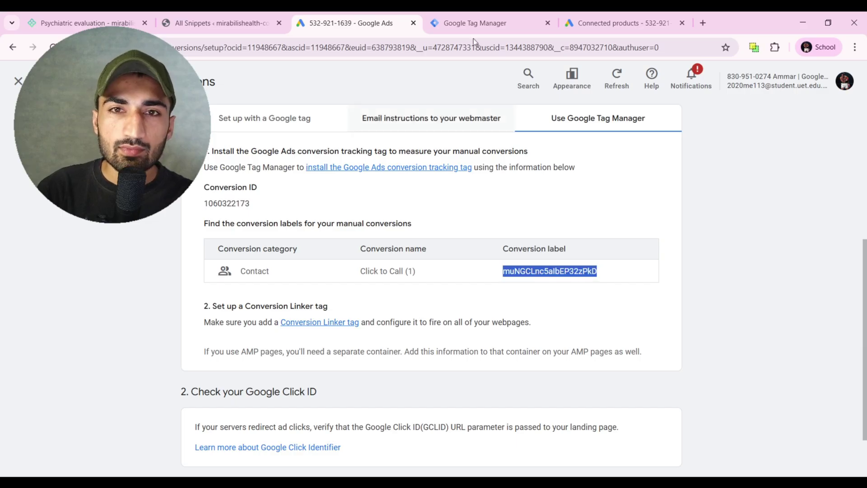
Return to Google Tag Manager and open the mirabilishealth.com container workspace.
left_click(470, 14)
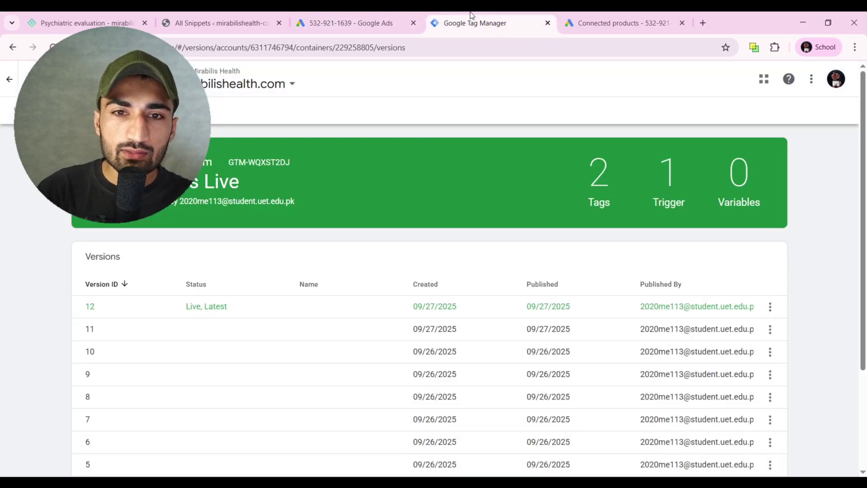
left_click(9, 79)
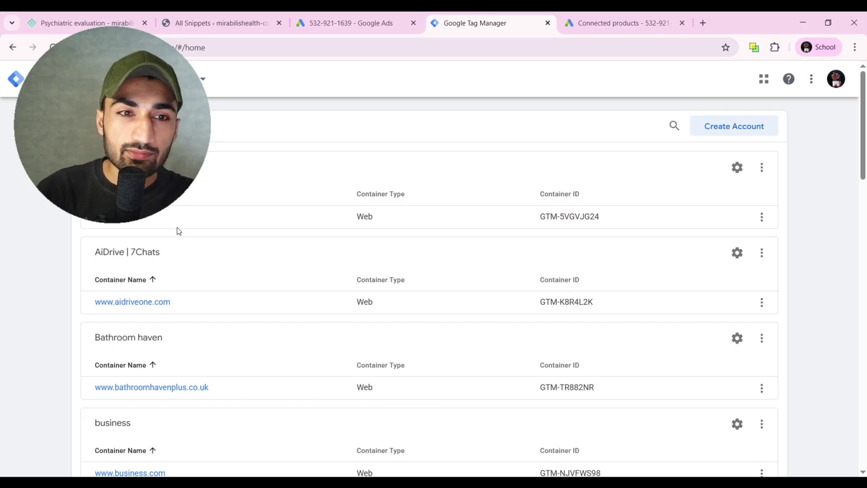
left_click(177, 226)
Create a tag named 'Conversion Linker' of type Conversion Linker firing on All Pages and save it.
left_click(251, 273)
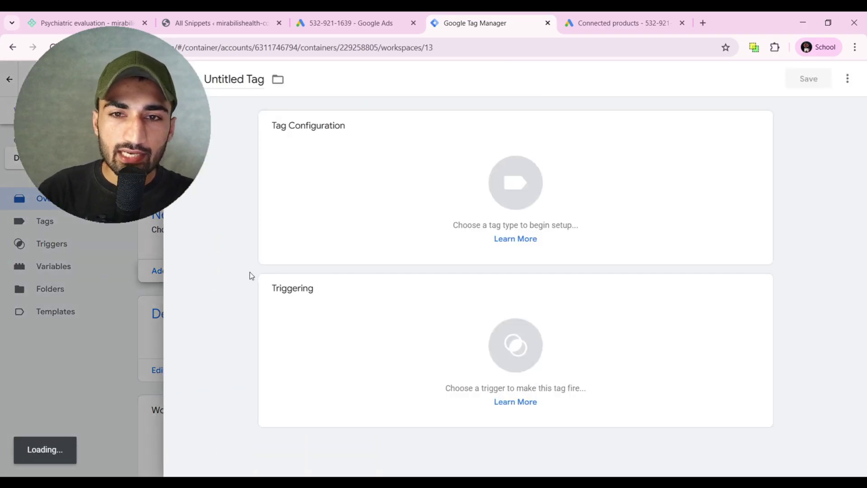
left_click(248, 74)
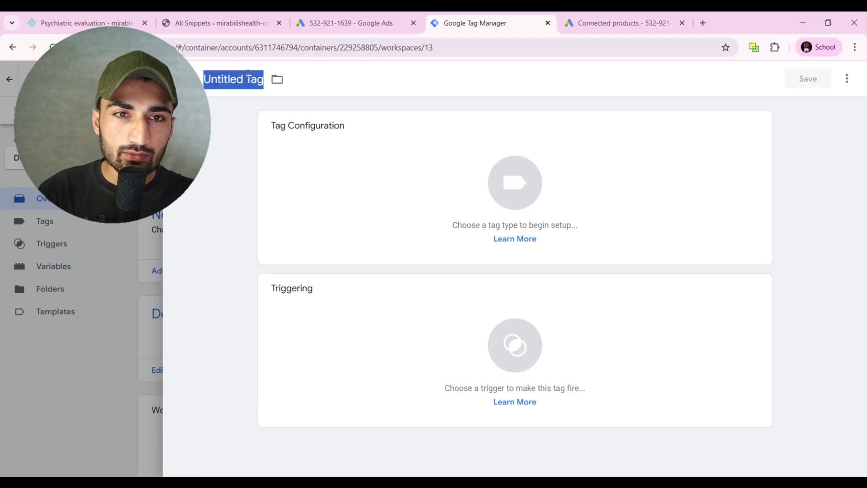
type("Conver")
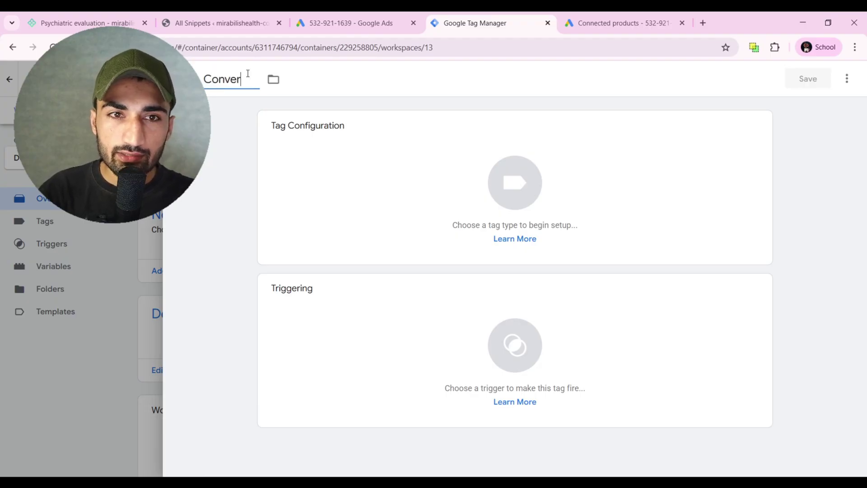
type("sion Linker")
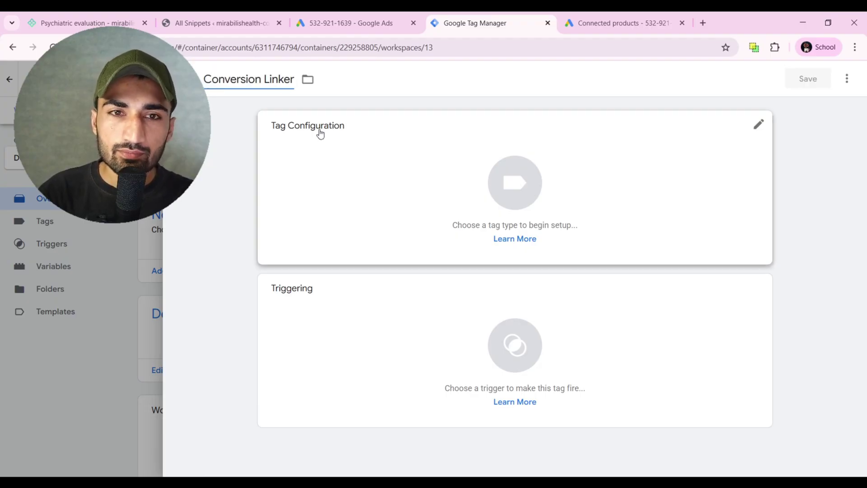
left_click(519, 192)
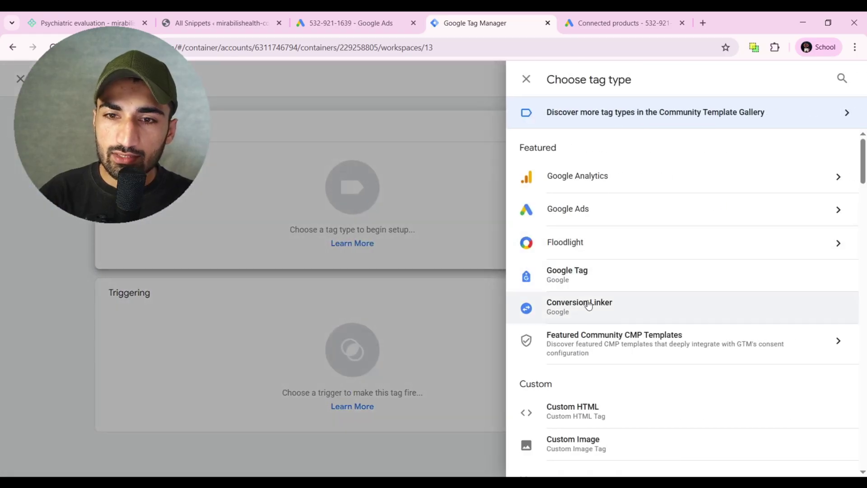
left_click(587, 309)
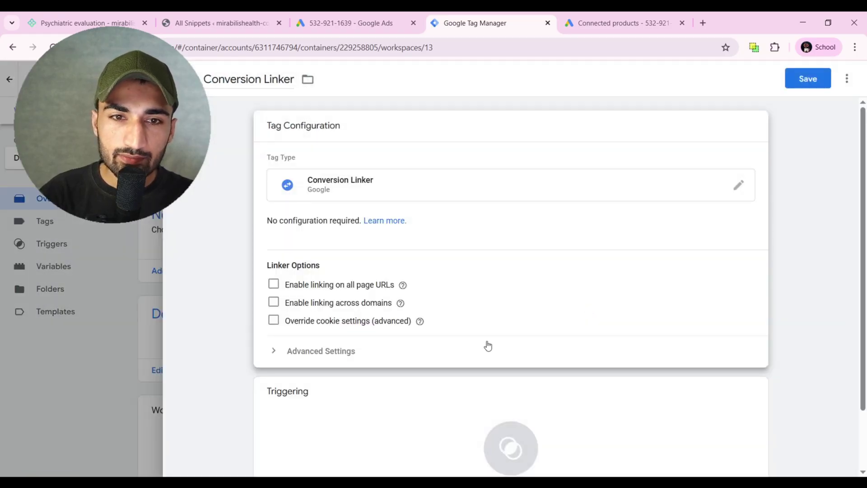
scroll(475, 370, "down", 2)
left_click(475, 370)
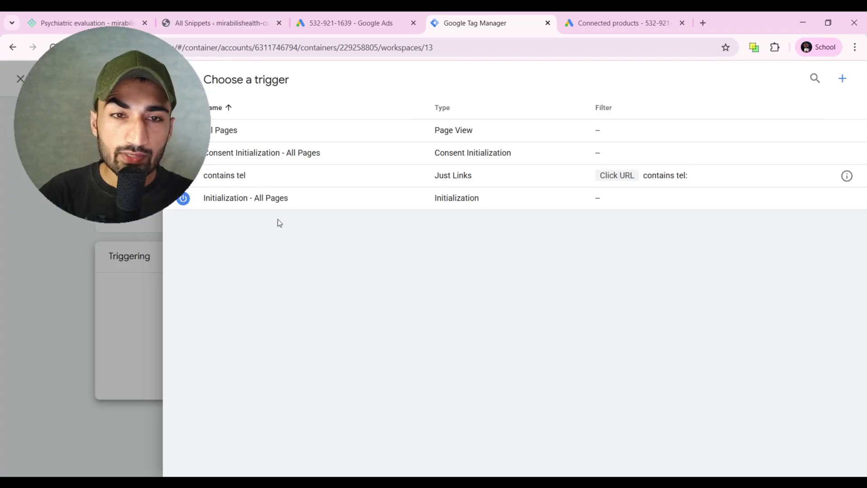
left_click(239, 134)
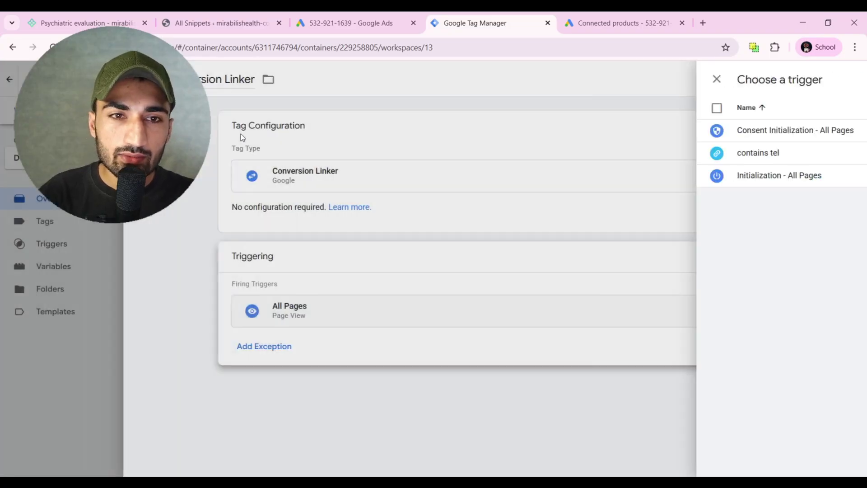
left_click(806, 81)
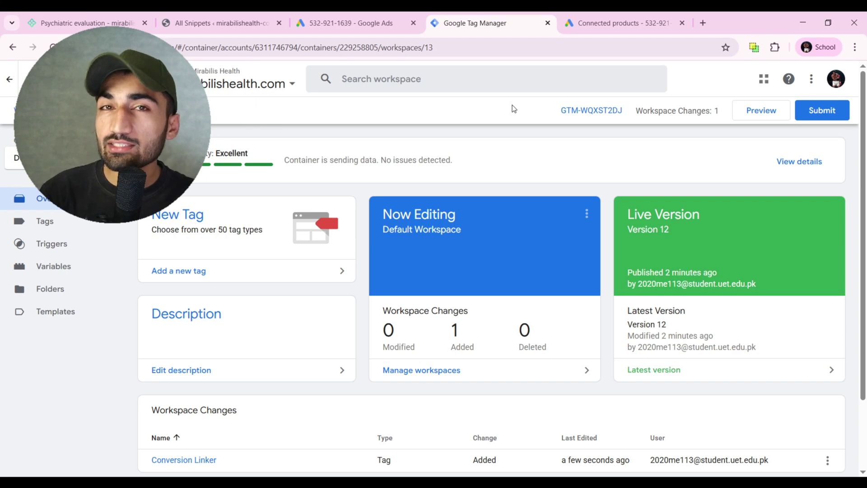
Create a new tag named 'Click to call' of type Google Ads Conversion Tracking.
left_click(237, 267)
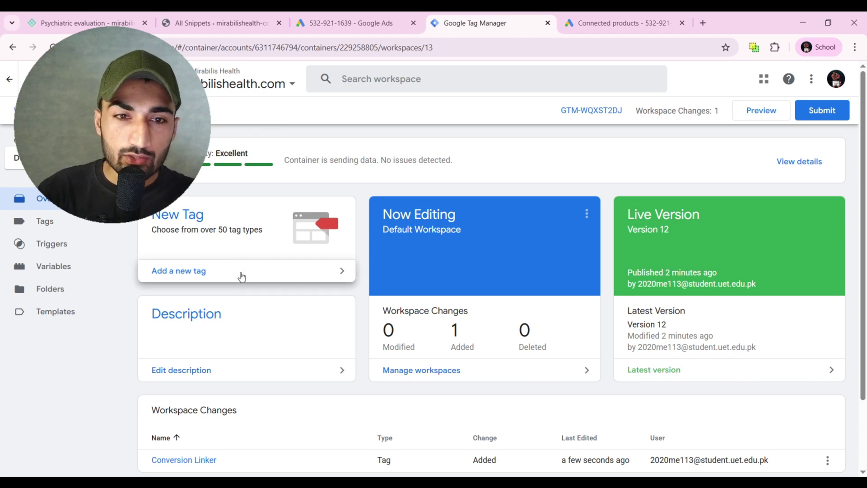
double_click(240, 87)
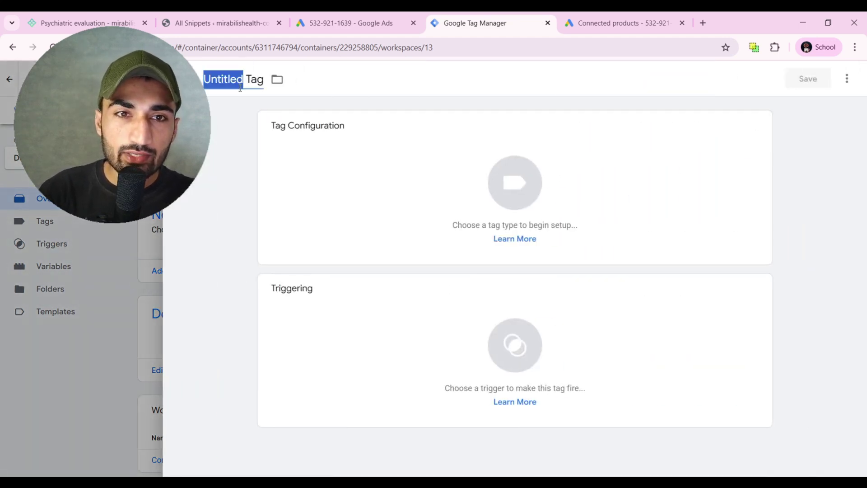
key("ctrl+a")
type("Click to call")
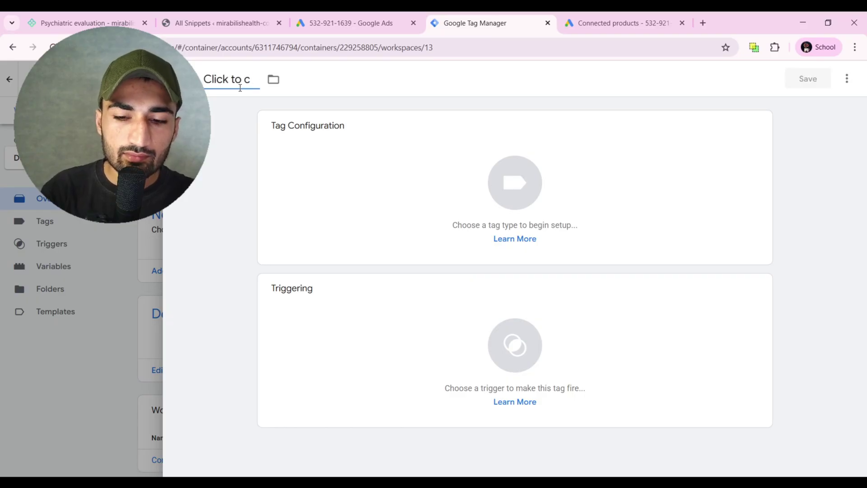
left_click(427, 213)
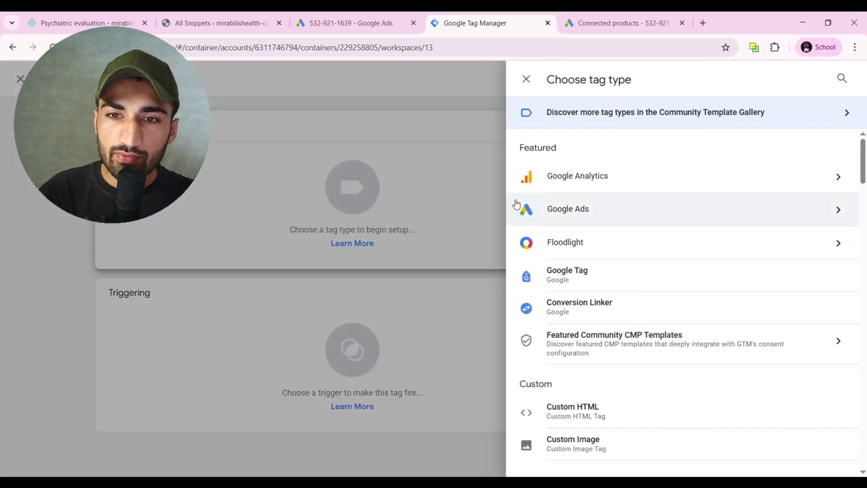
left_click(563, 214)
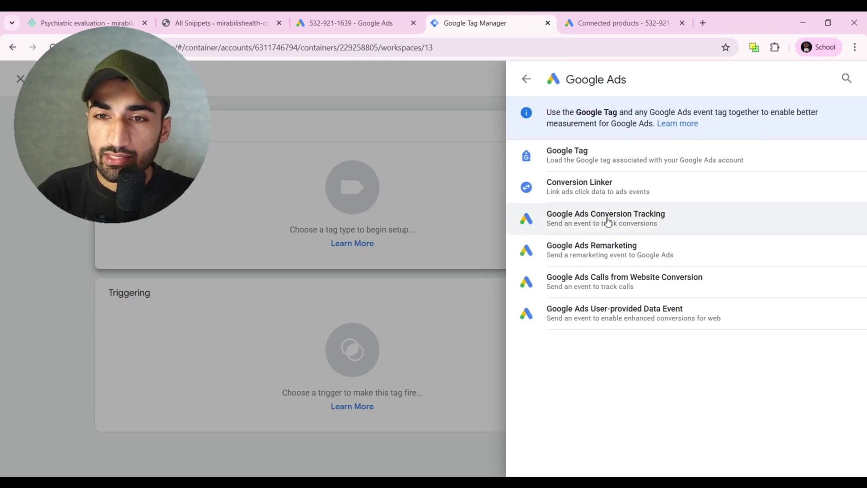
left_click(605, 218)
Paste the Conversion ID and Conversion Label into the tag and bring up its trigger list.
left_click(361, 235)
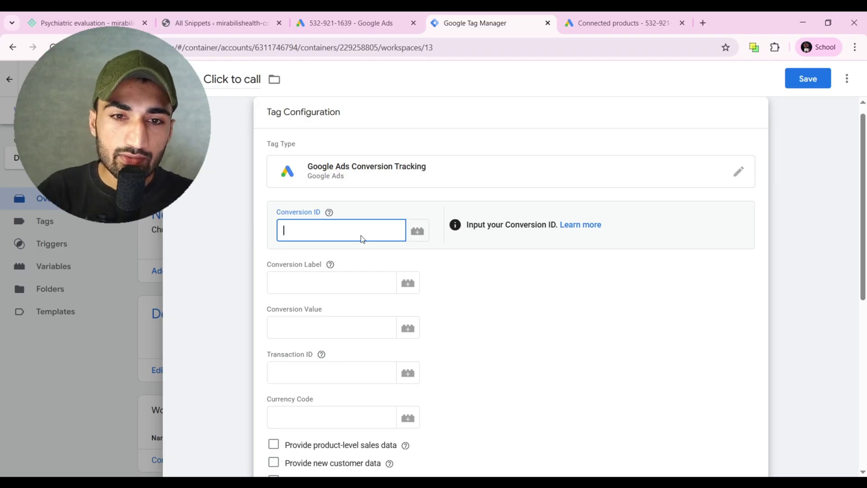
key("ctrl+v")
left_click(323, 280)
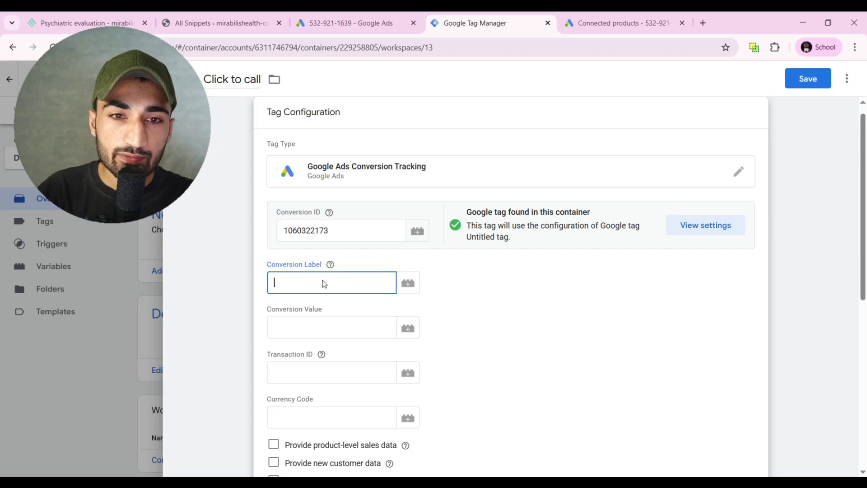
key("ctrl+v")
scroll(487, 330, "down", 8)
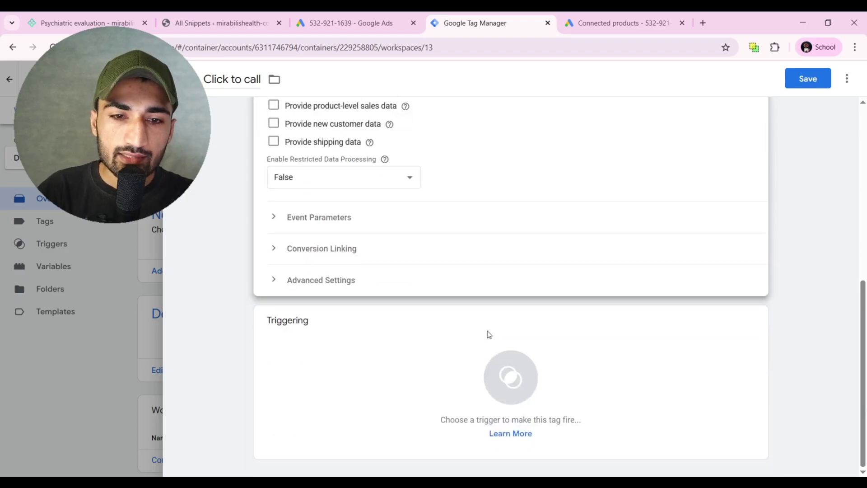
left_click(478, 376)
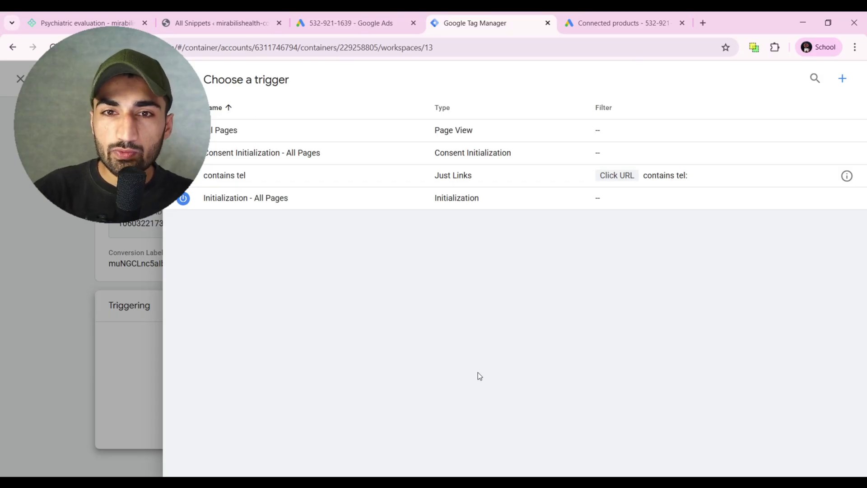
Start a new trigger named 'tel' of type Click - Just Links, firing on Some Link Clicks.
left_click(843, 83)
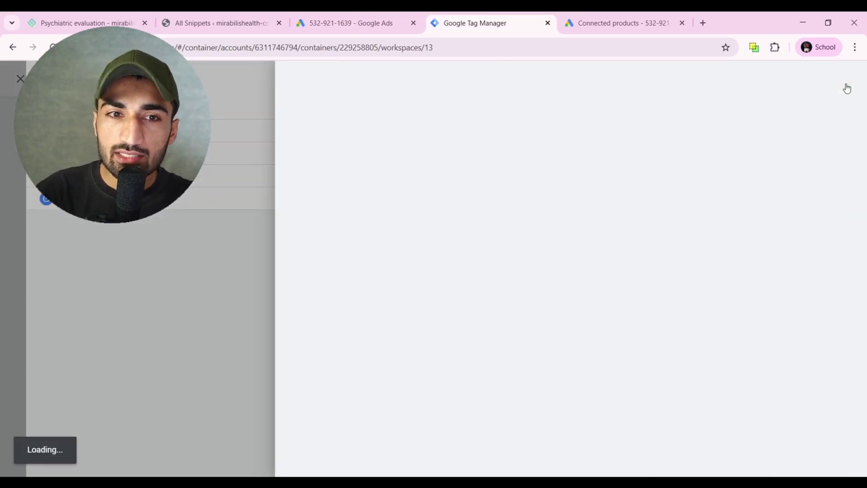
left_click(273, 82)
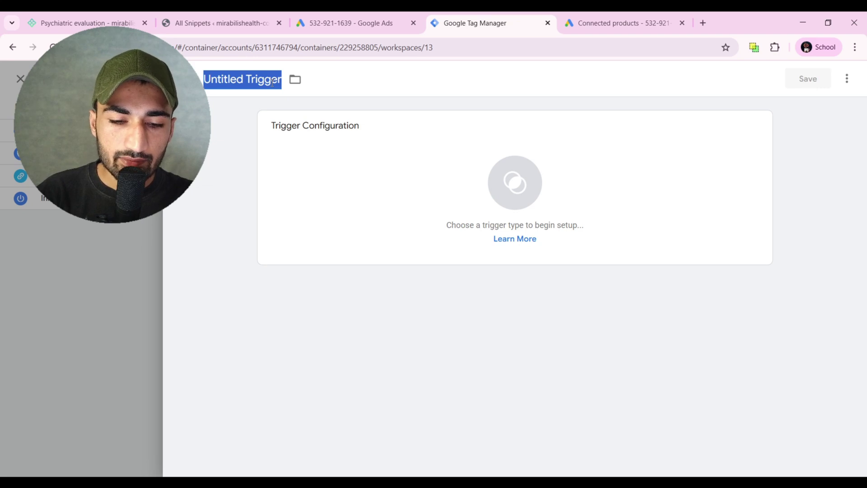
type("tel:")
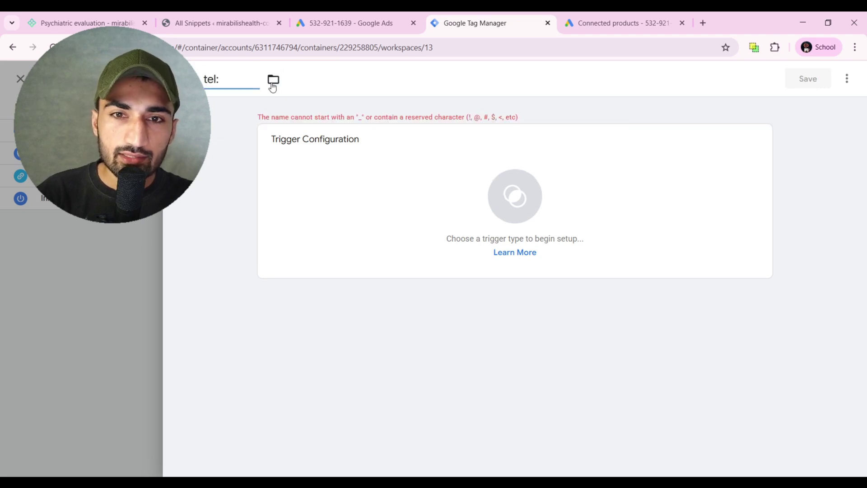
key("BackSpace")
left_click(411, 176)
scroll(586, 292, "down", 1)
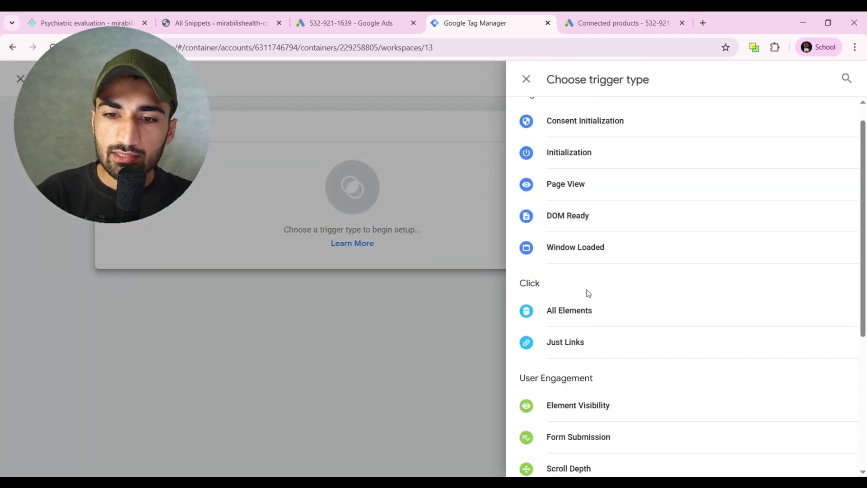
left_click(596, 328)
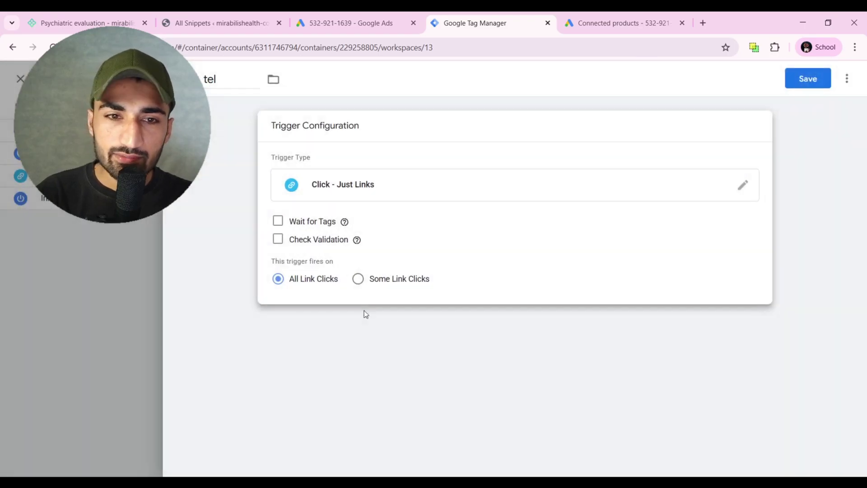
left_click(359, 279)
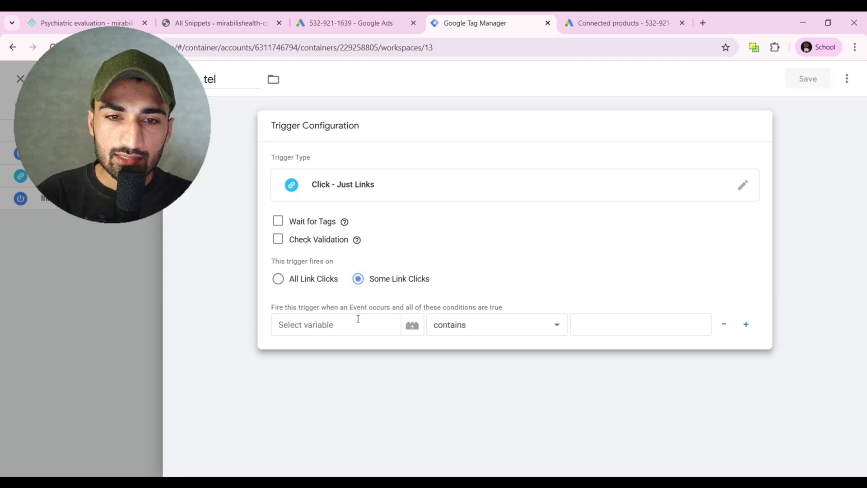
Set the condition Click URL contains 'tel:', then save the trigger and the Click to call tag.
left_click(358, 320)
scroll(337, 398, "down", 2)
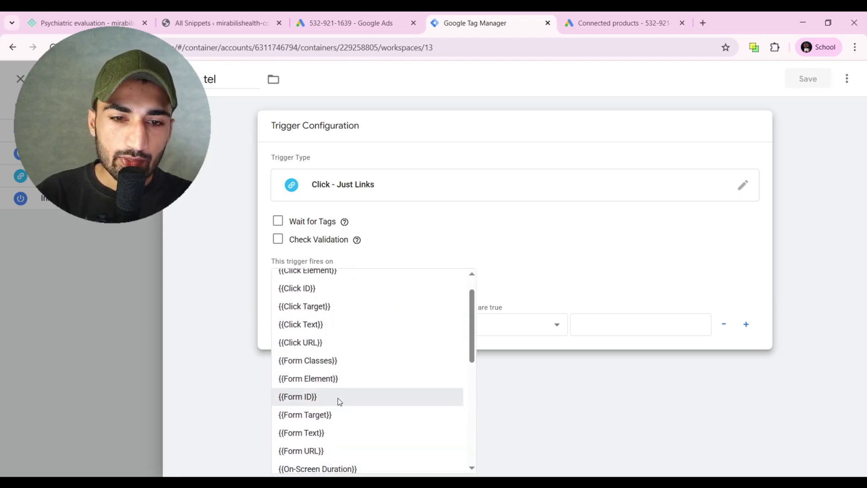
left_click(319, 343)
left_click(604, 320)
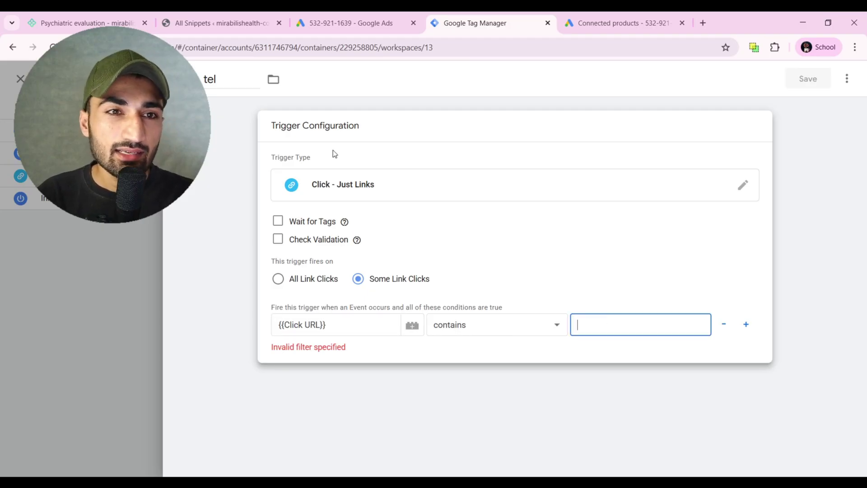
key("ctrl+1")
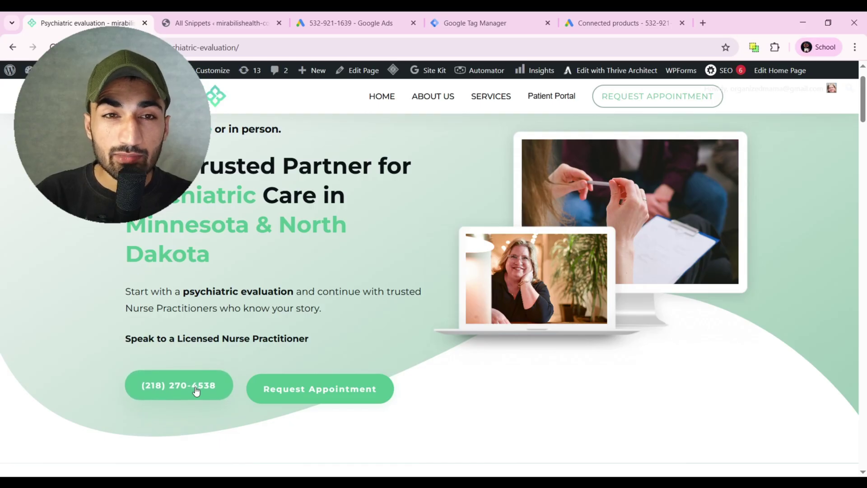
left_click(480, 13)
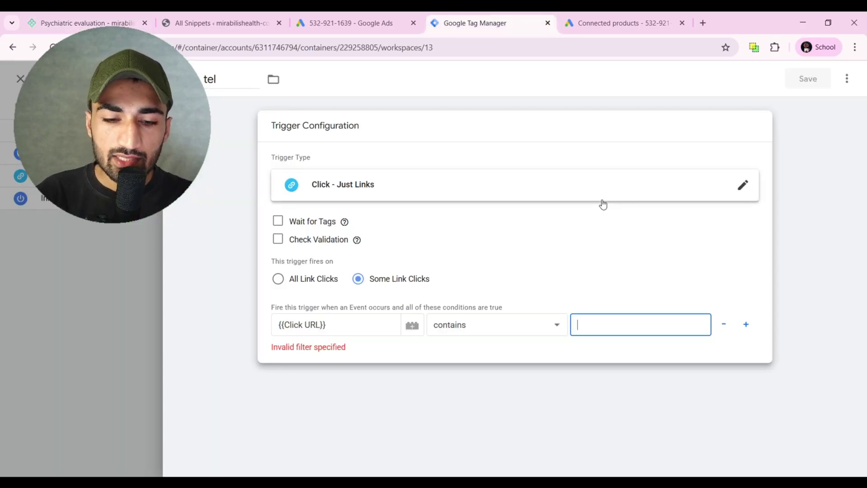
type("tel:")
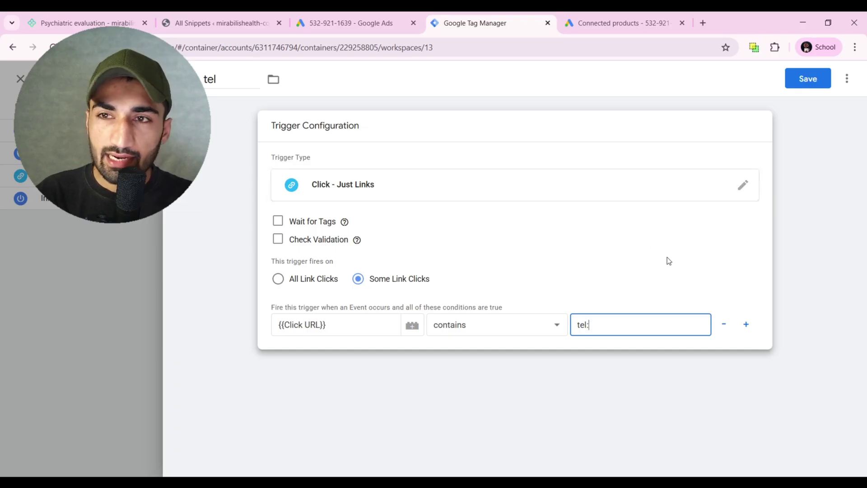
left_click(814, 81)
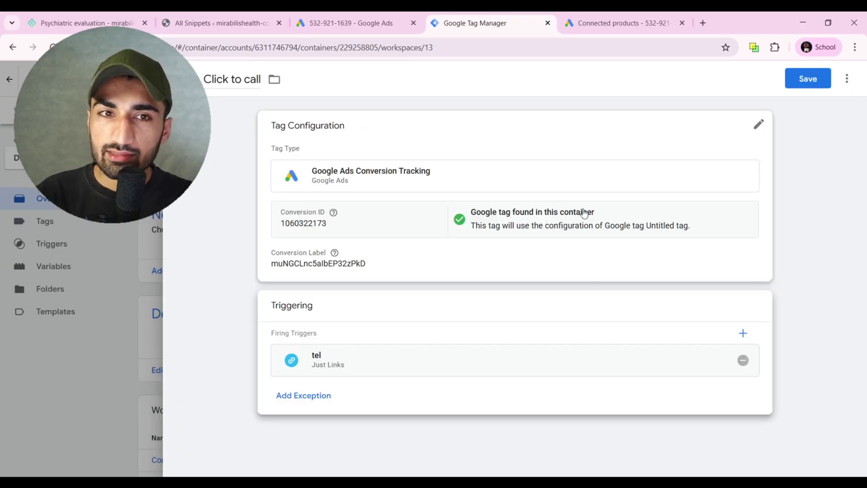
left_click(797, 85)
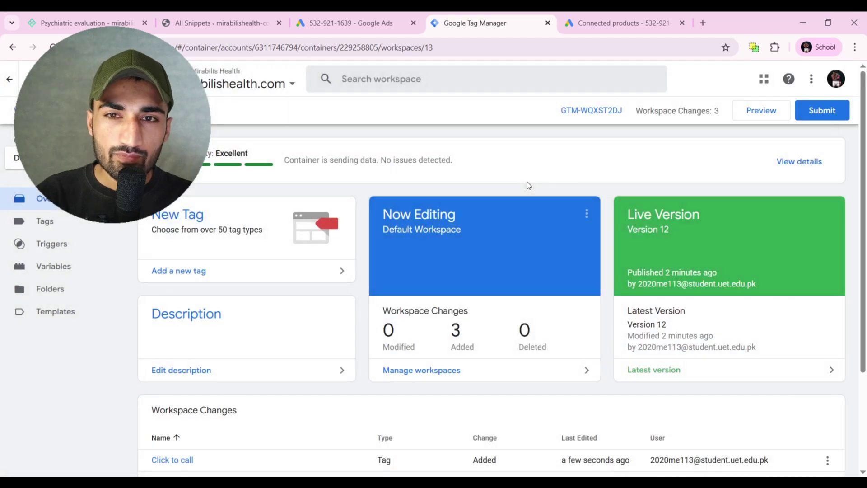
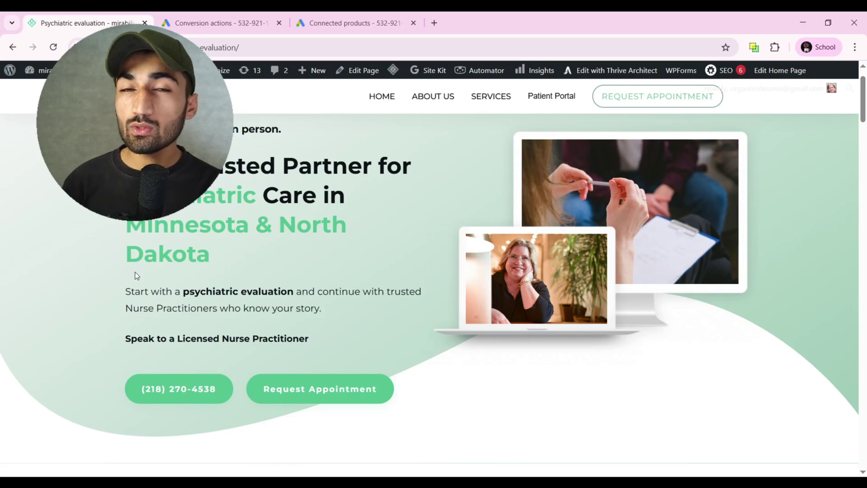
Start a new conversion action that measures phone calls only, with website conversions unchecked.
left_click(167, 21)
scroll(359, 276, "down", 5)
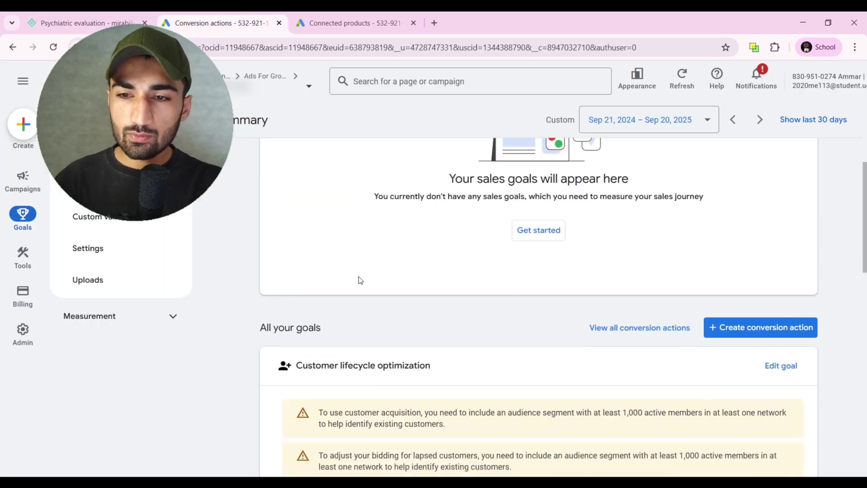
left_click(745, 274)
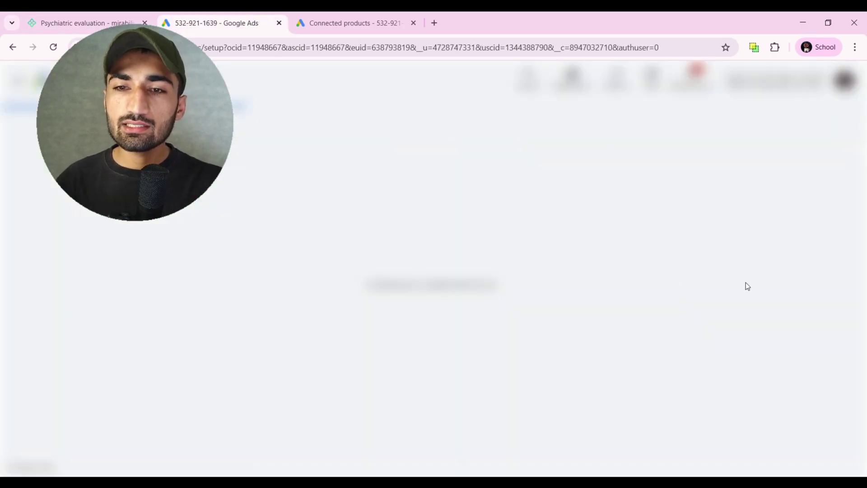
scroll(621, 287, "down", 1)
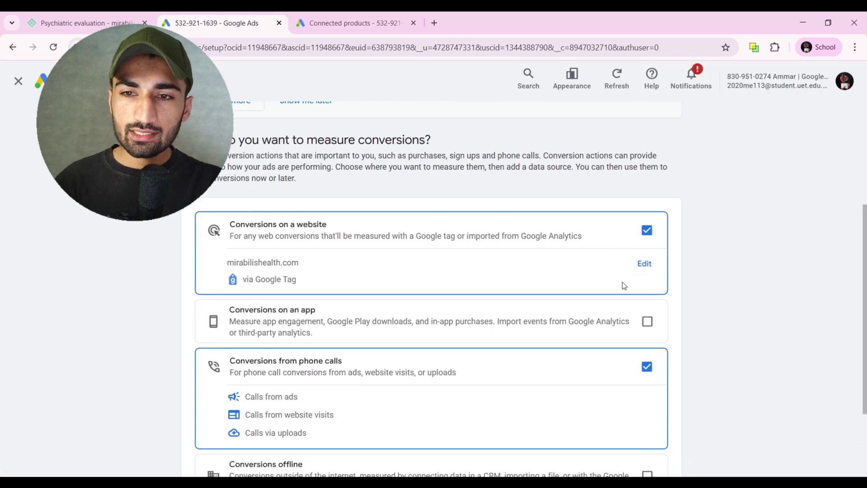
left_click(646, 229)
scroll(460, 413, "down", 1)
scroll(460, 413, "down", 1)
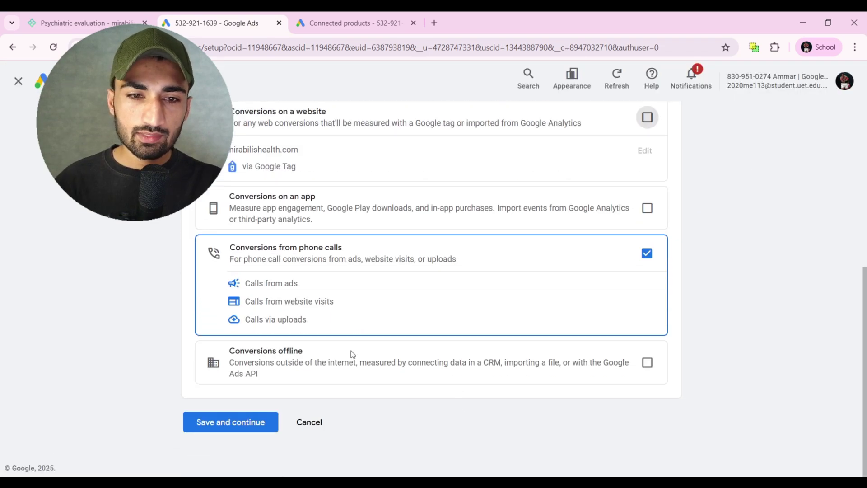
left_click(253, 421)
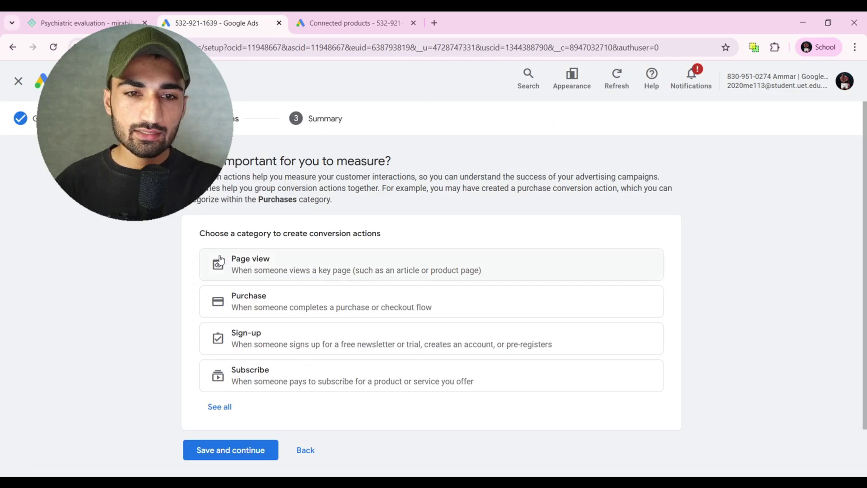
Choose the Phone call lead category and list its phone-call sources.
left_click(217, 406)
scroll(271, 390, "down", 2)
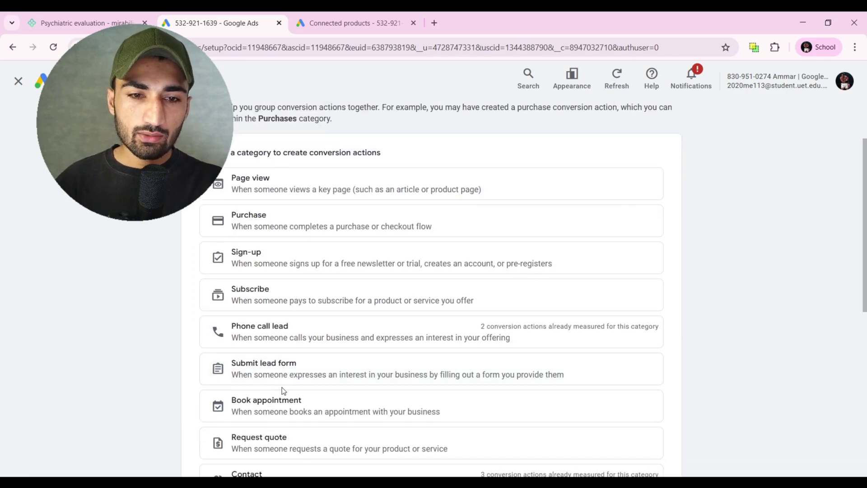
left_click(302, 334)
left_click(419, 291)
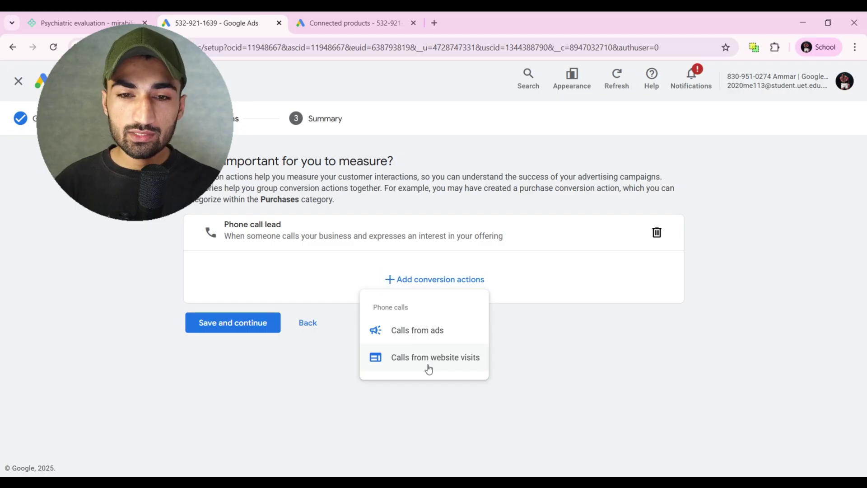
Track calls from website visits to the site's displayed number, pasting the clinic's destination number.
left_click(428, 368)
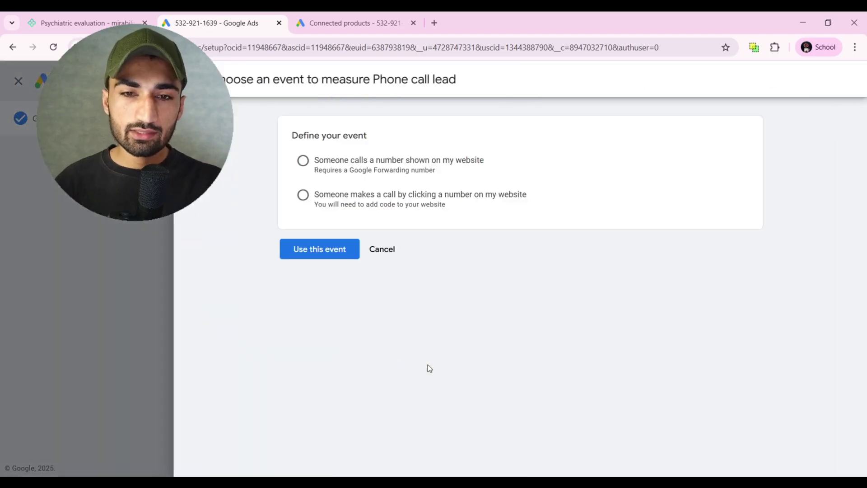
left_click(311, 168)
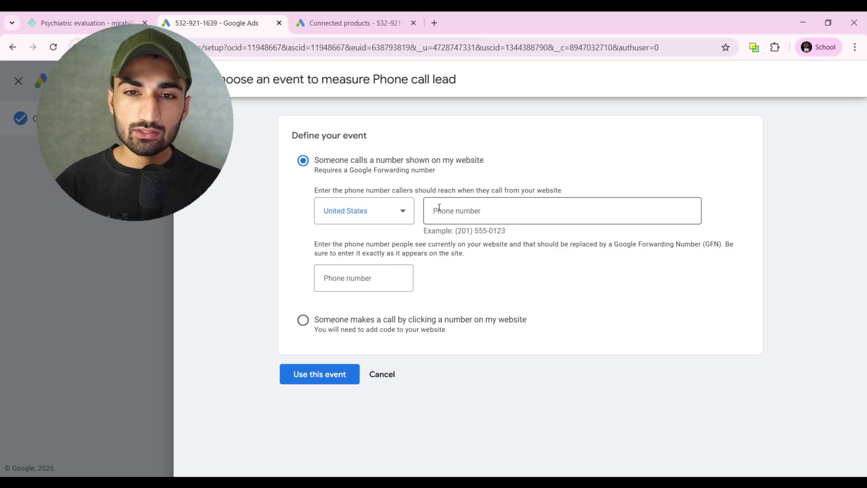
left_click(447, 211)
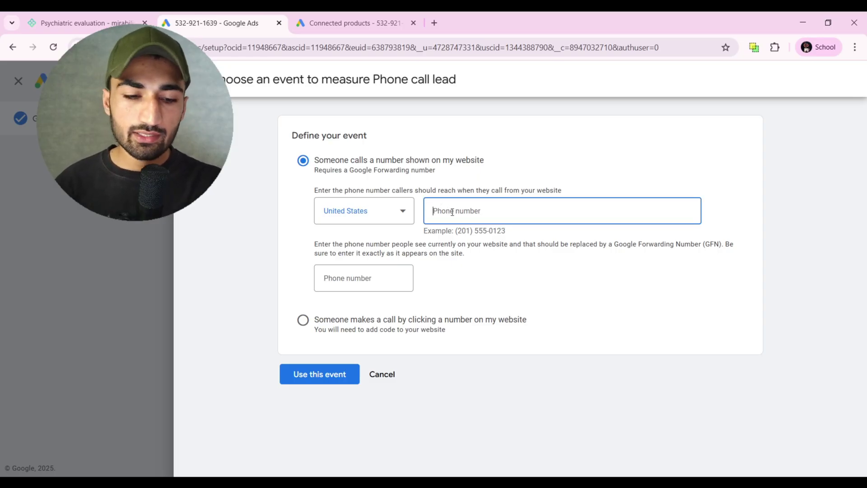
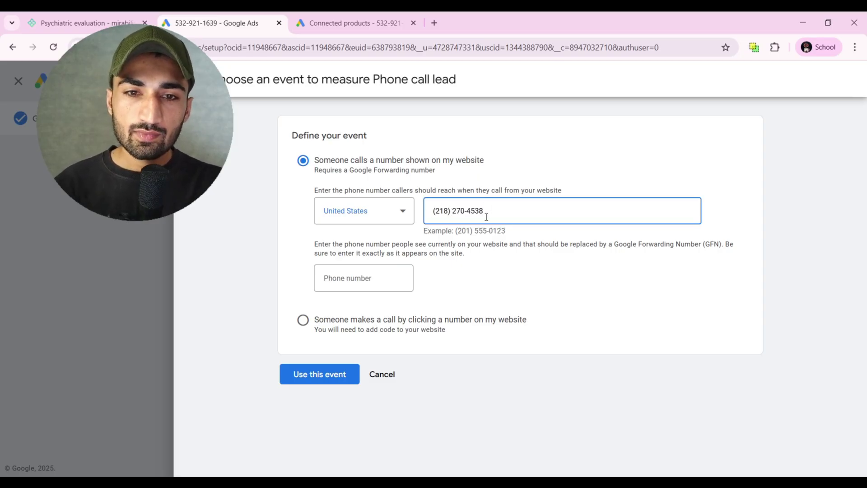
left_click(362, 278)
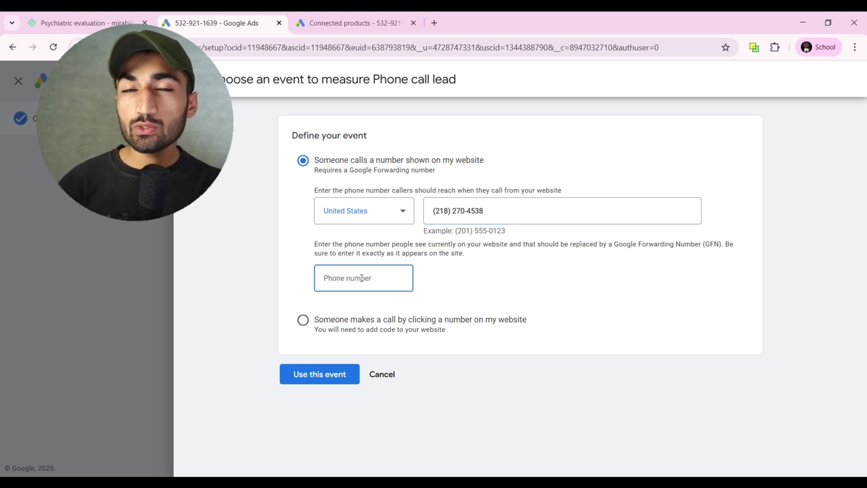
left_click(126, 14)
scroll(149, 293, "down", 1)
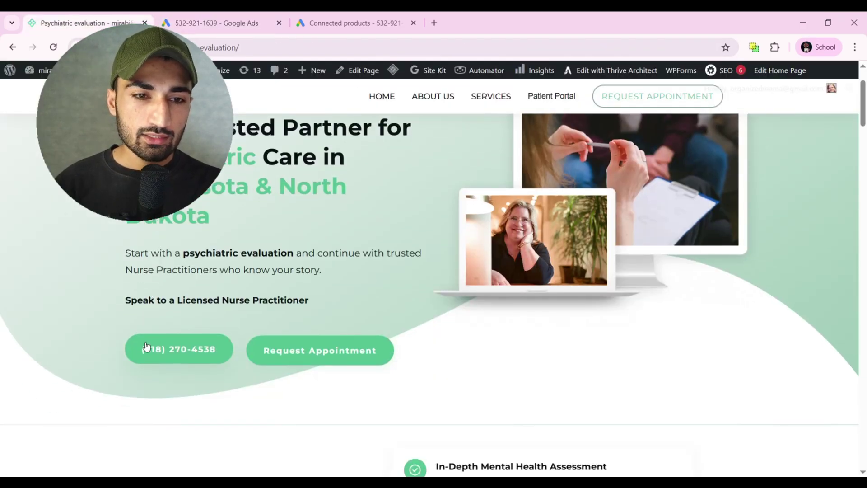
scroll(174, 406, "down", 10)
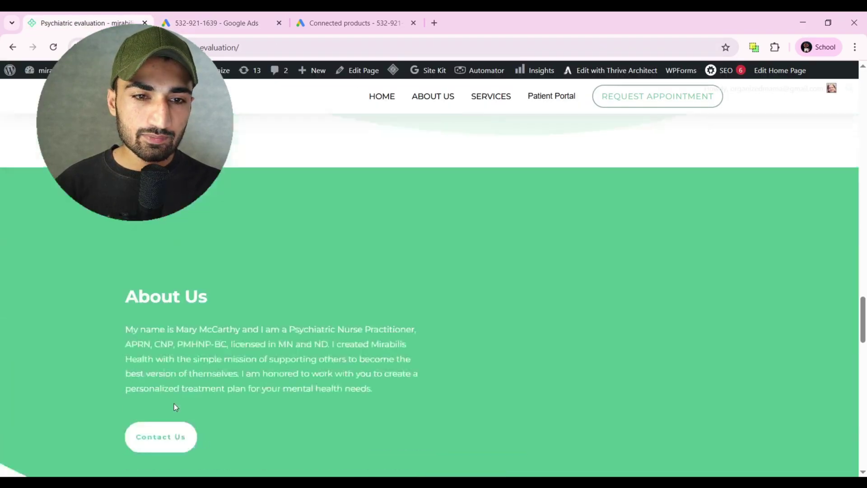
scroll(175, 407, "down", 10)
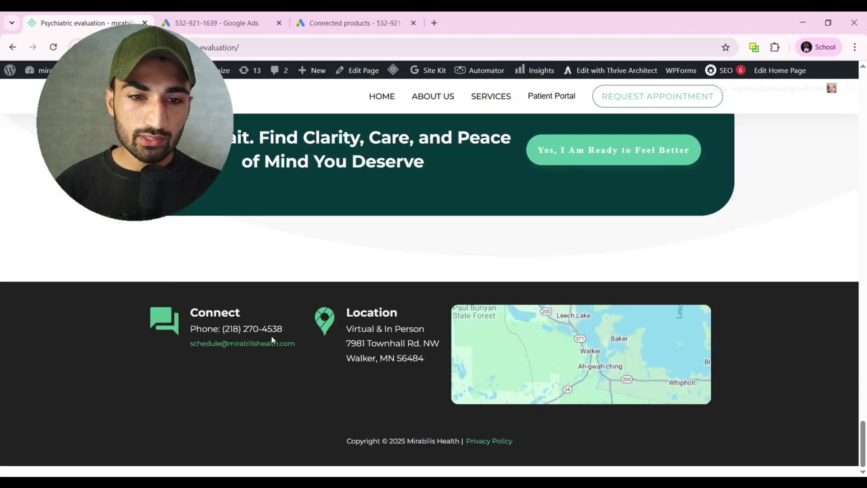
scroll(234, 331, "up", 20)
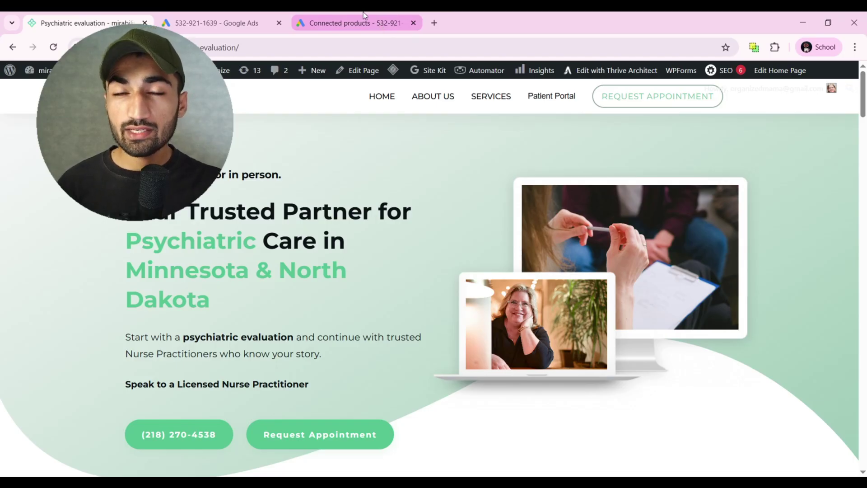
Paste the number as displayed on the site and confirm the phone call event.
key("ctrl+Tab")
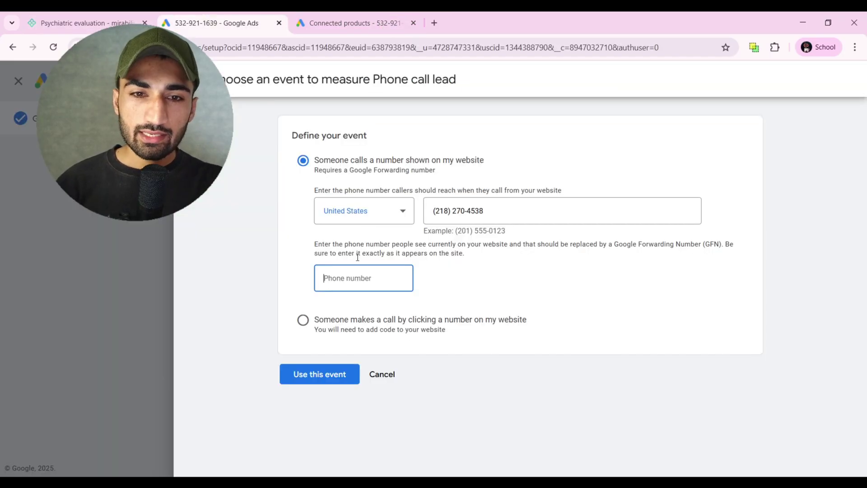
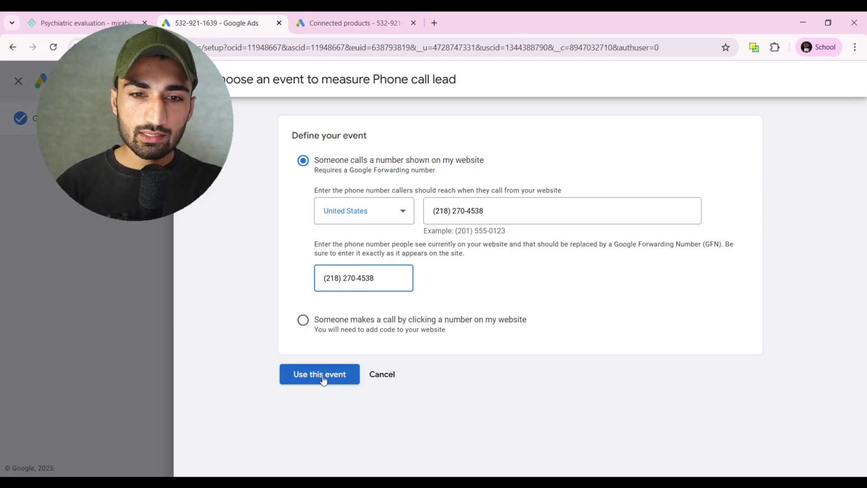
left_click(322, 376)
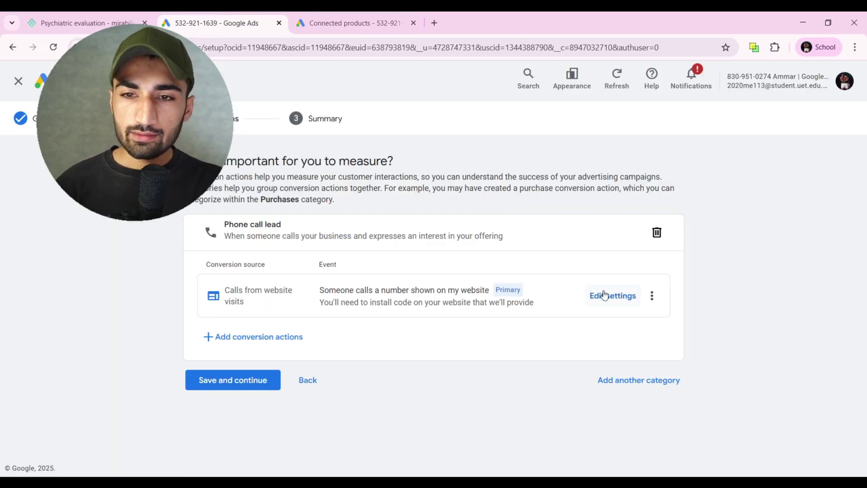
In the call conversion's settings, replace its name with 'Call'.
left_click(610, 297)
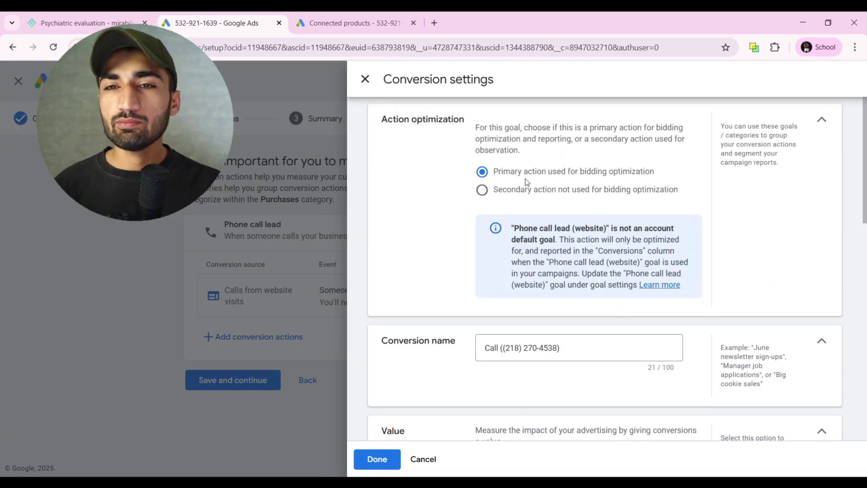
scroll(524, 178, "down", 1)
left_click(537, 282)
double_click(541, 282)
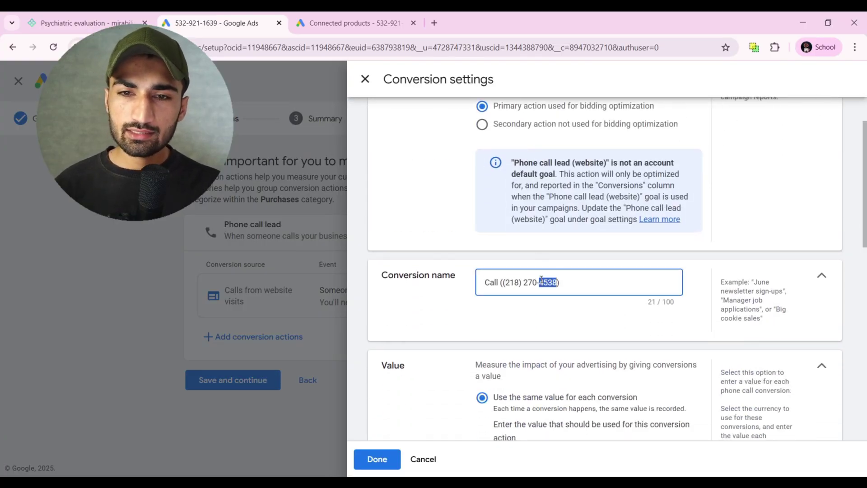
triple_click(541, 282)
type("Call from website")
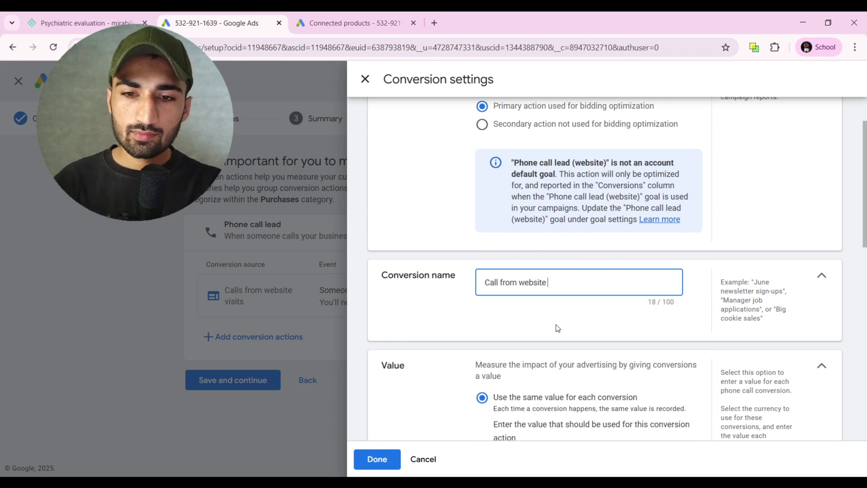
Use no value for call conversions, set minimum call length to 45 seconds, and save.
scroll(556, 324, "down", 5)
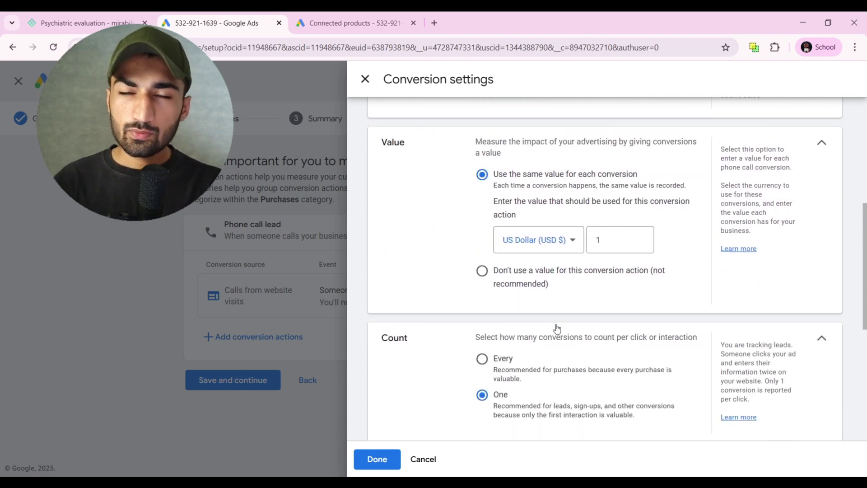
left_click(482, 269)
scroll(484, 308, "down", 5)
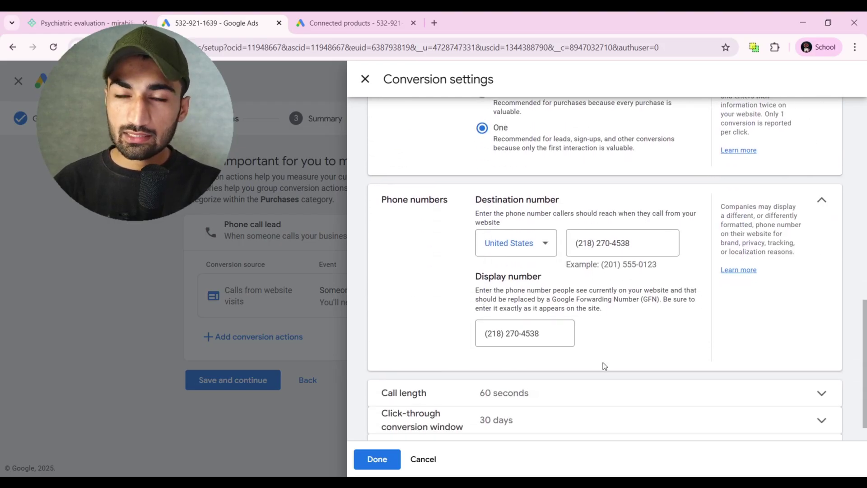
scroll(602, 362, "down", 1)
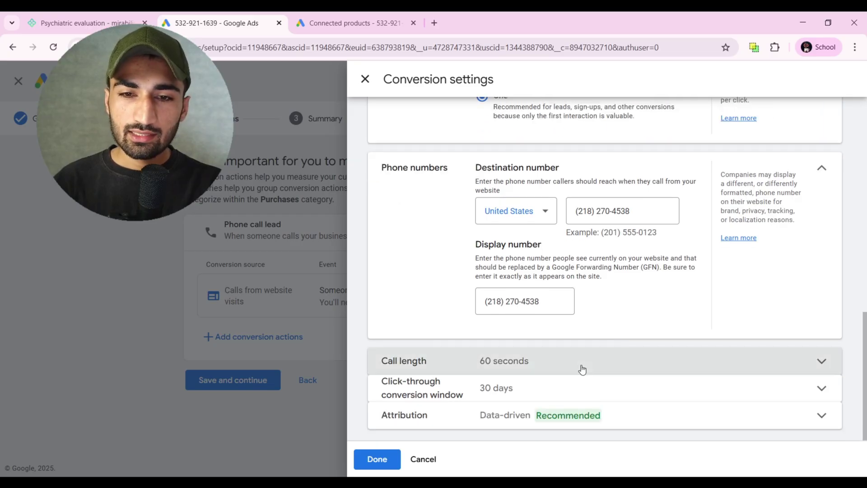
left_click(581, 364)
scroll(581, 364, "down", 2)
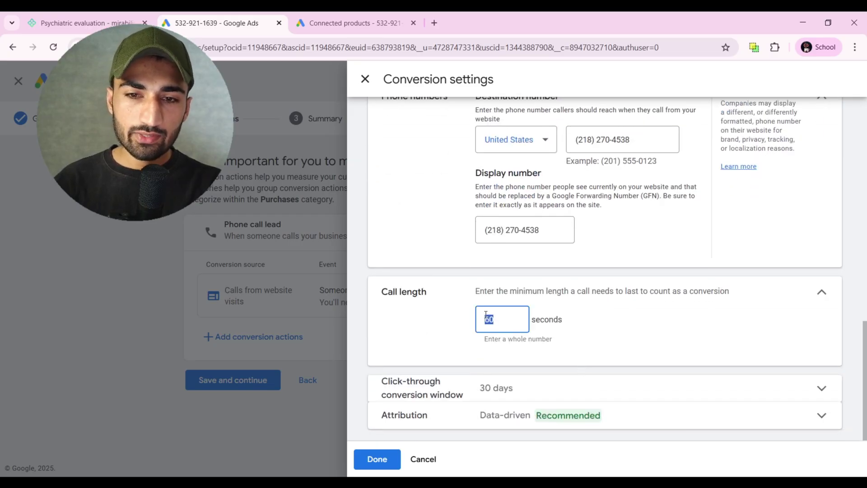
type("45")
left_click(376, 459)
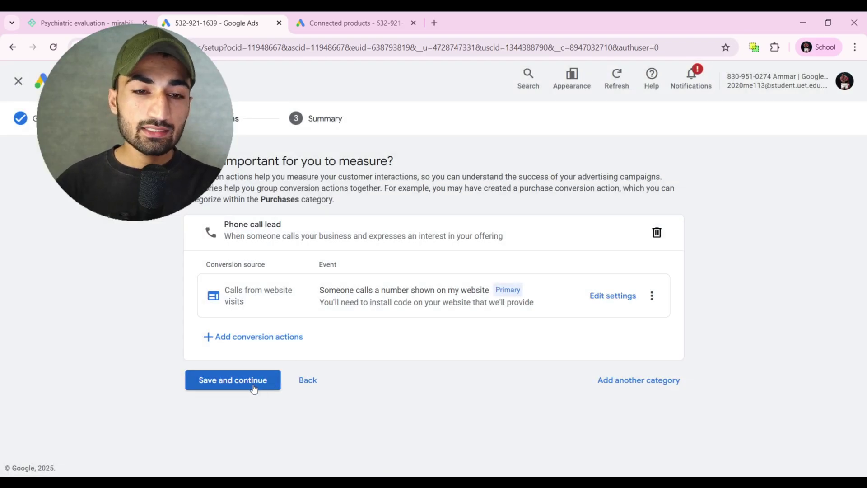
Save the phone call conversion and display the gtag event snippet for Call from website (1).
left_click(252, 384)
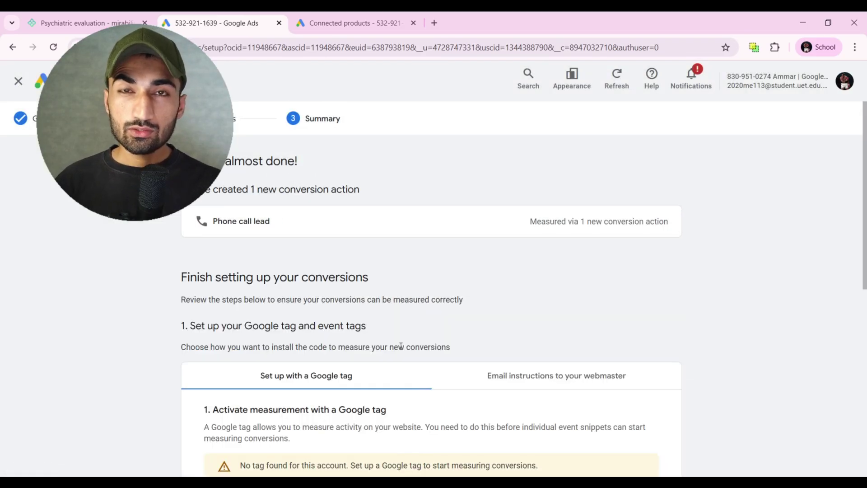
scroll(400, 345, "down", 3)
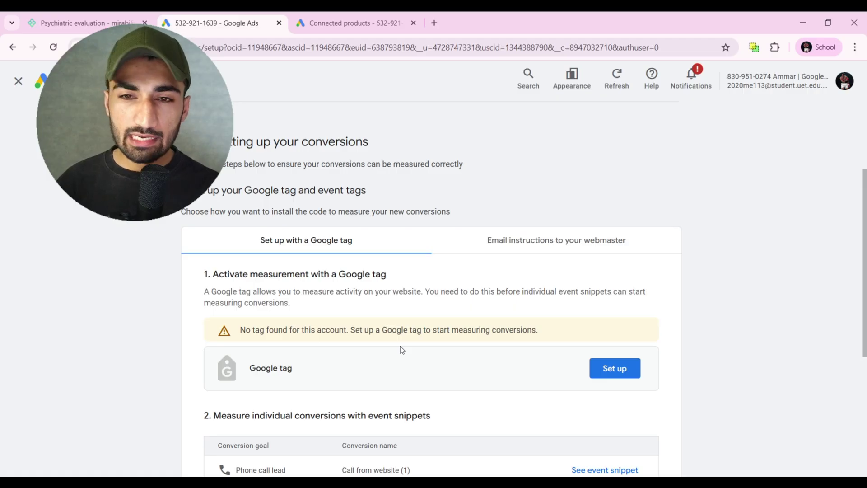
scroll(400, 349, "down", 3)
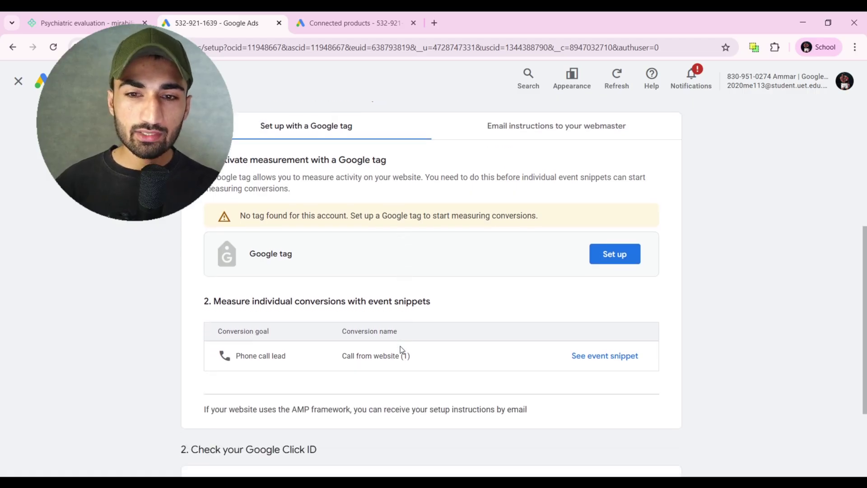
left_click(587, 364)
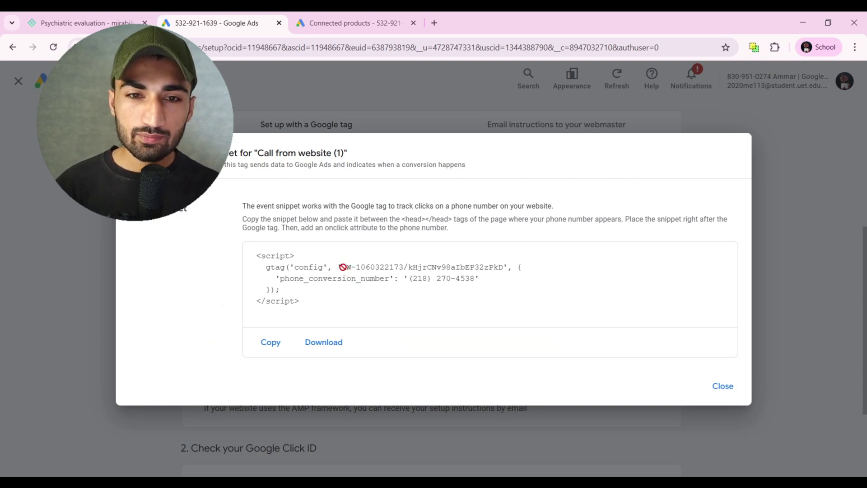
Highlight the conversion ID inside the event snippet code.
left_click(402, 267)
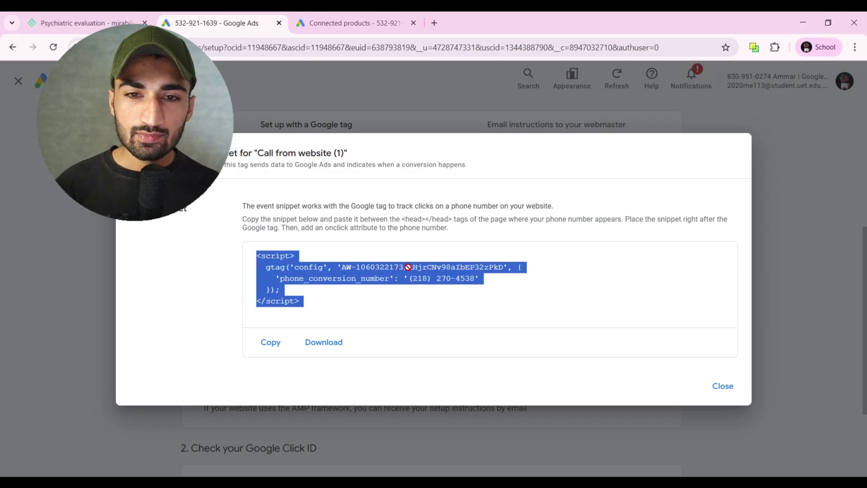
left_click(410, 267)
left_click_drag(433, 265, 497, 263)
left_click(498, 263)
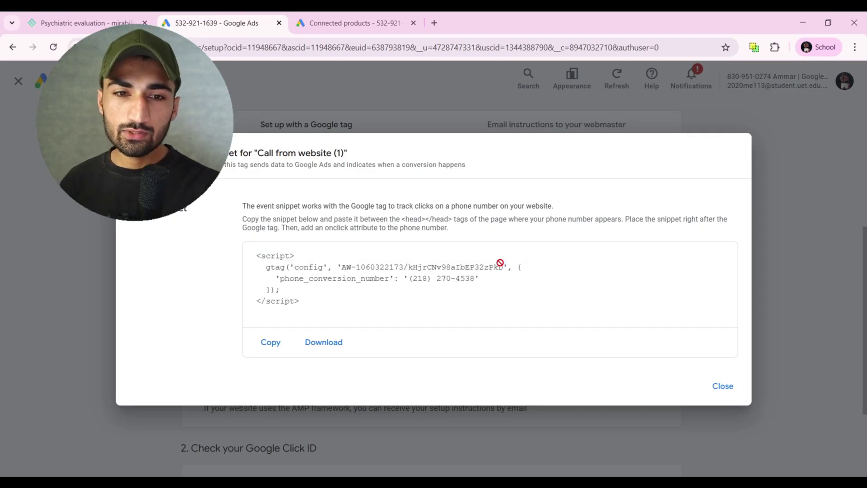
Close the snippet dialog, finish the setup, and scroll to the Phone call lead table.
left_click(721, 385)
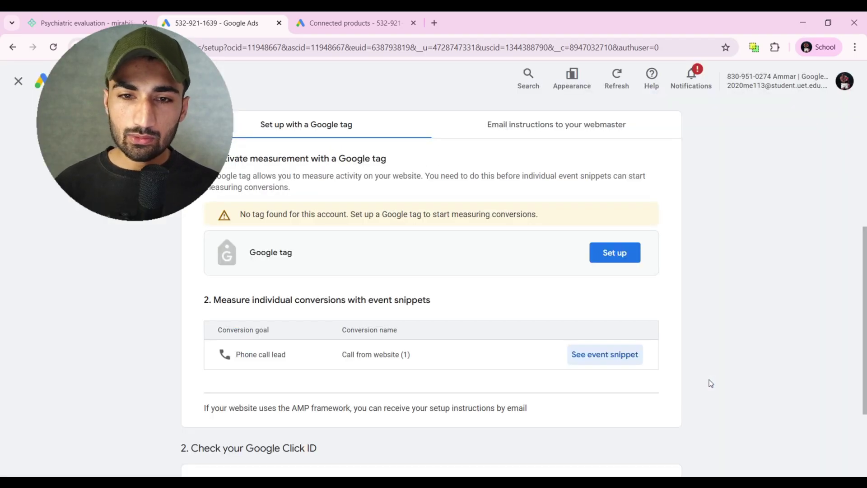
scroll(708, 382, "down", 3)
left_click(203, 422)
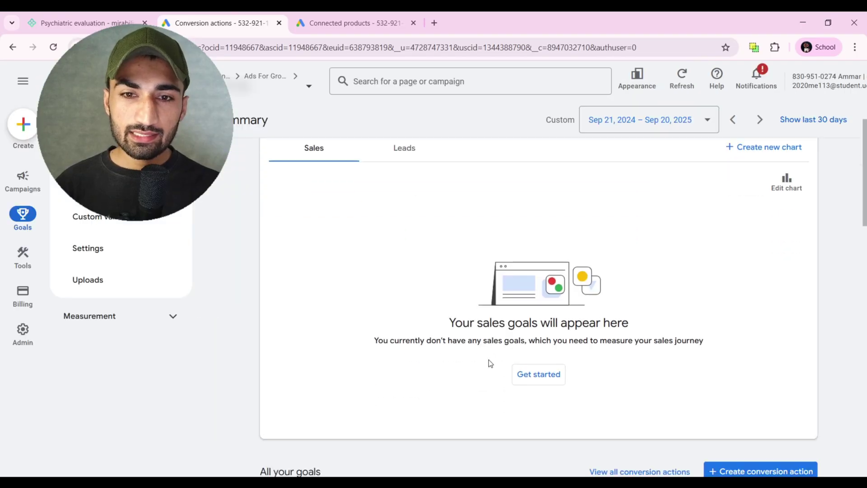
scroll(489, 360, "down", 6)
scroll(489, 361, "down", 3)
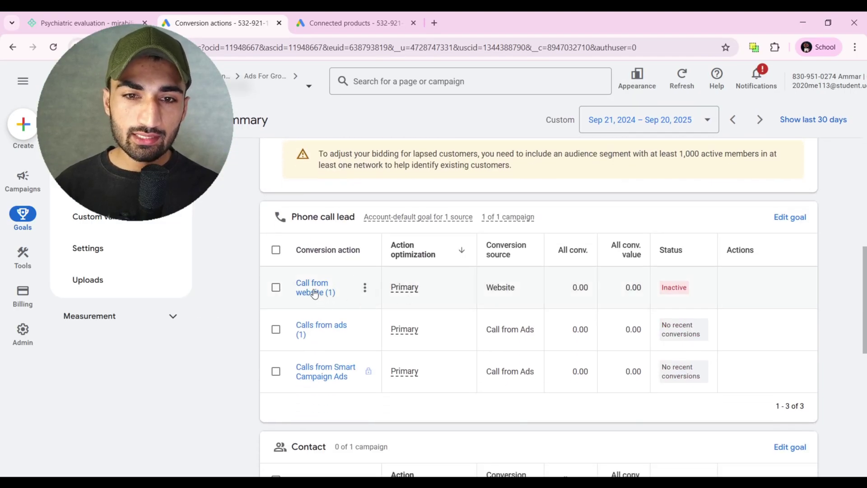
Show Call from website (1)'s Tag Manager install details, copy its conversion ID and label, and open GTM.
left_click(314, 293)
left_click(478, 432)
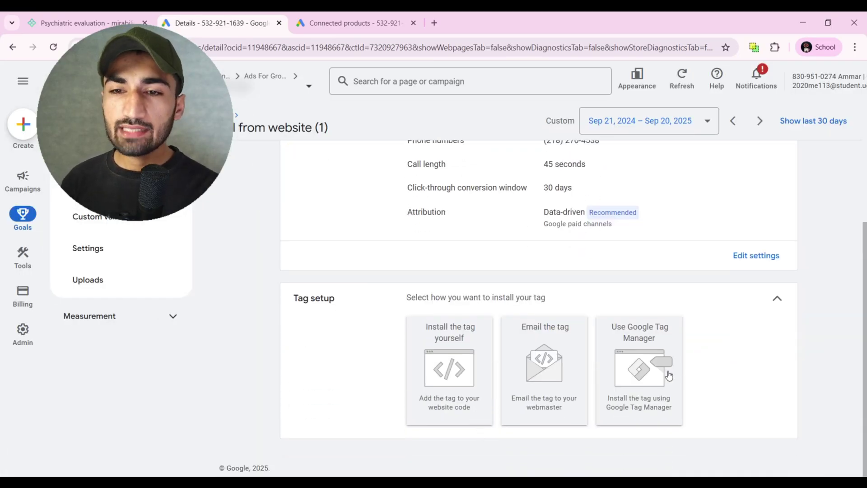
left_click(660, 408)
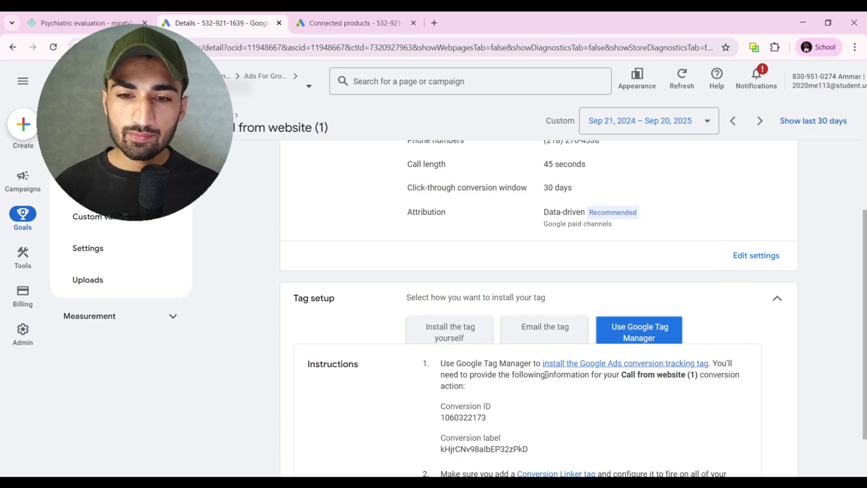
scroll(519, 373, "down", 2)
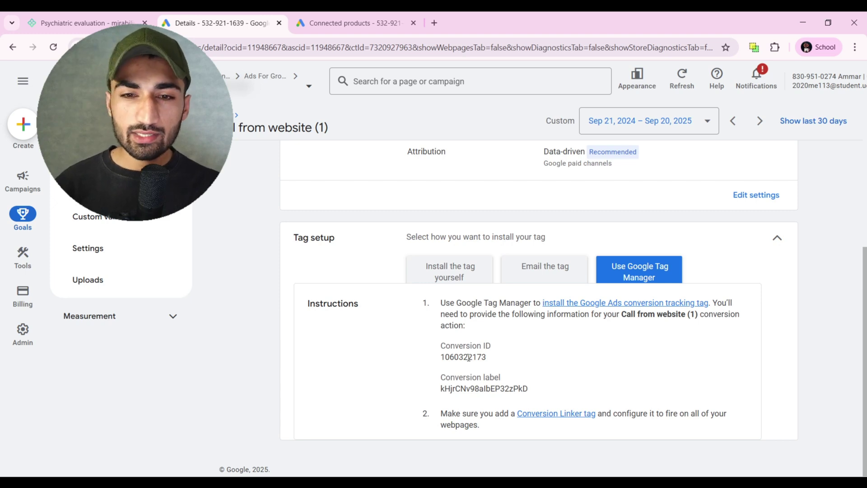
double_click(468, 358)
key("ctrl+c")
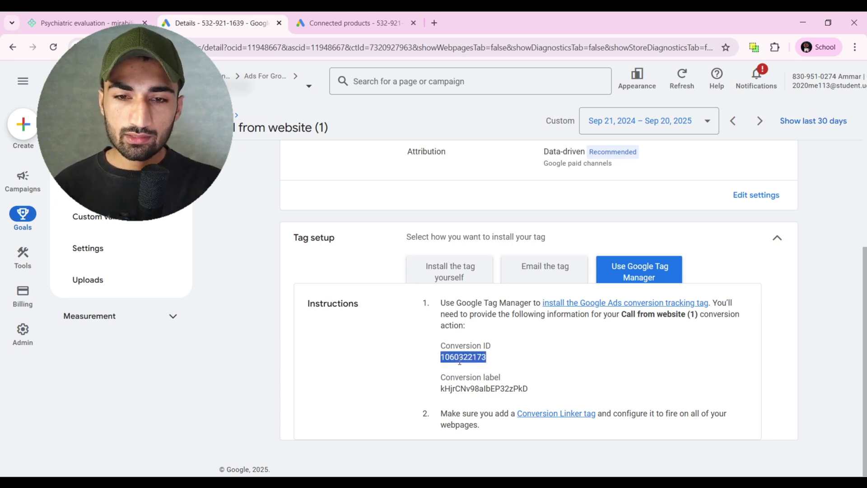
double_click(474, 389)
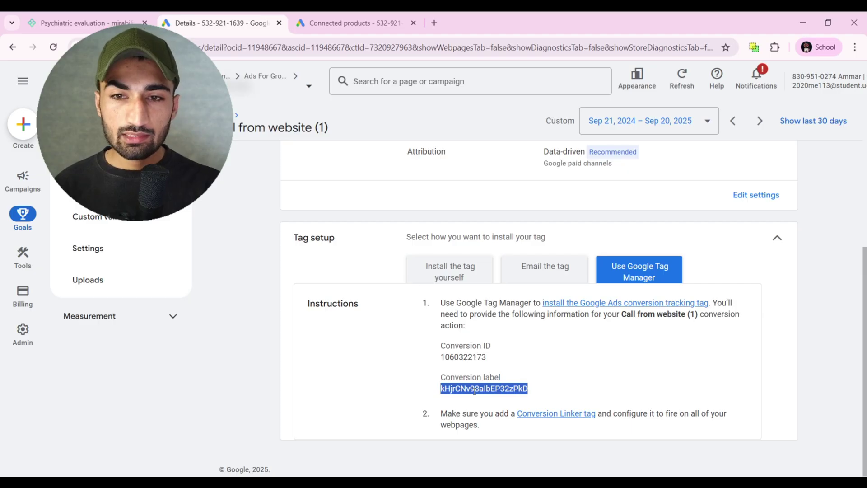
left_click(434, 22)
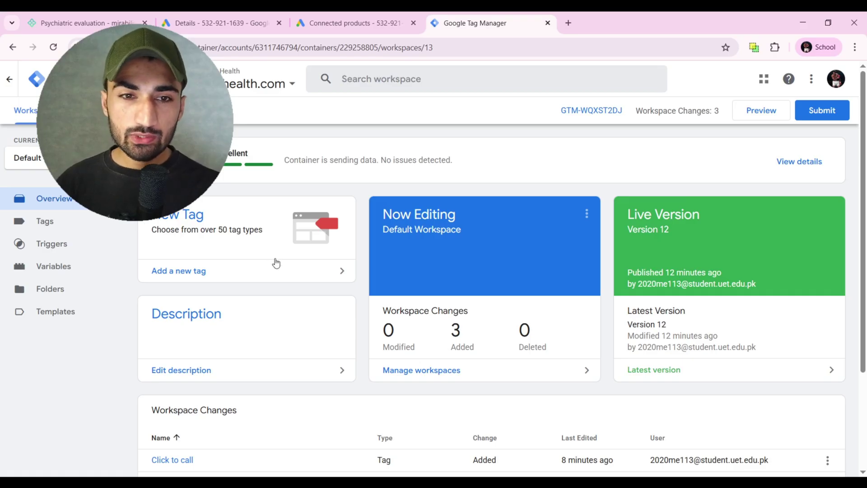
Create a new tag, clear its default name, and make it a Google Ads Calls from Website Conversion.
left_click(274, 258)
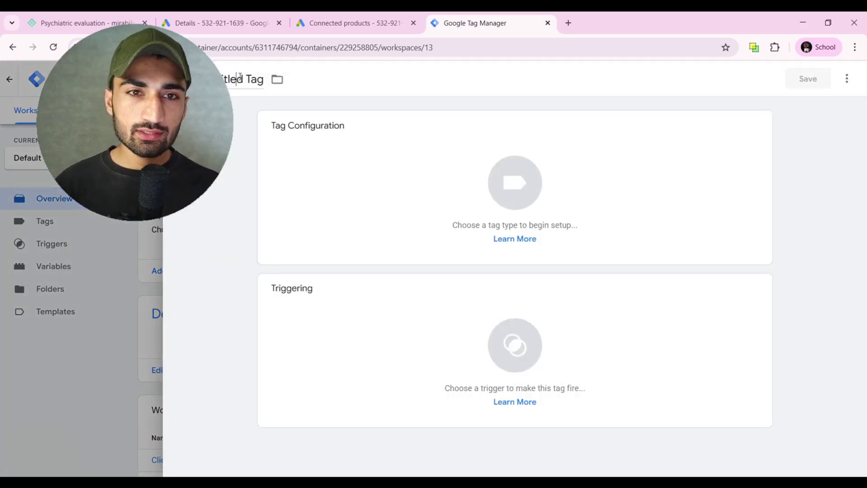
left_click(240, 78)
key("BackSpace")
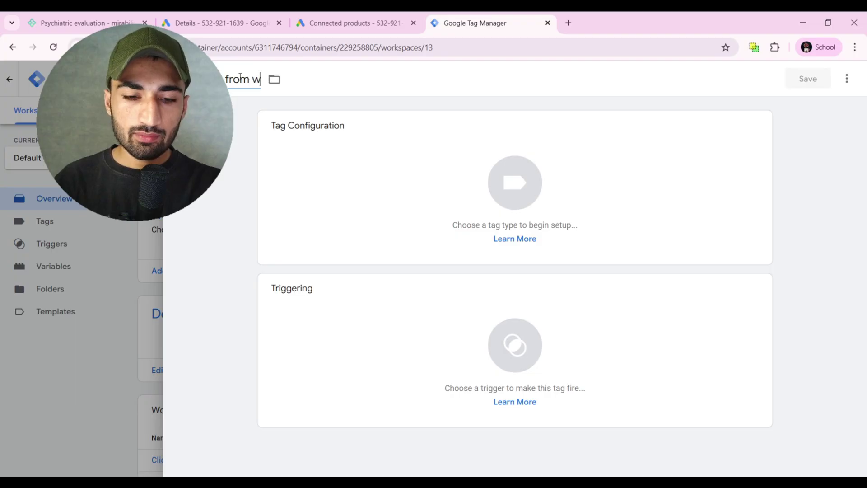
left_click(350, 153)
left_click(565, 210)
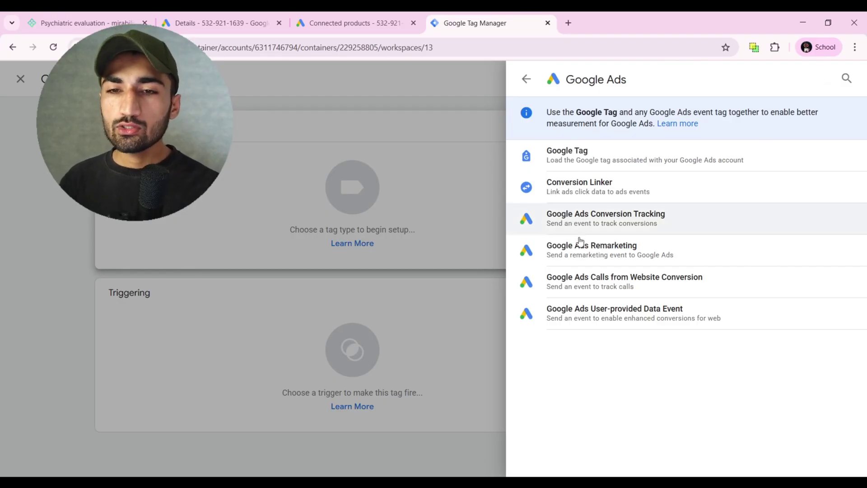
left_click(595, 289)
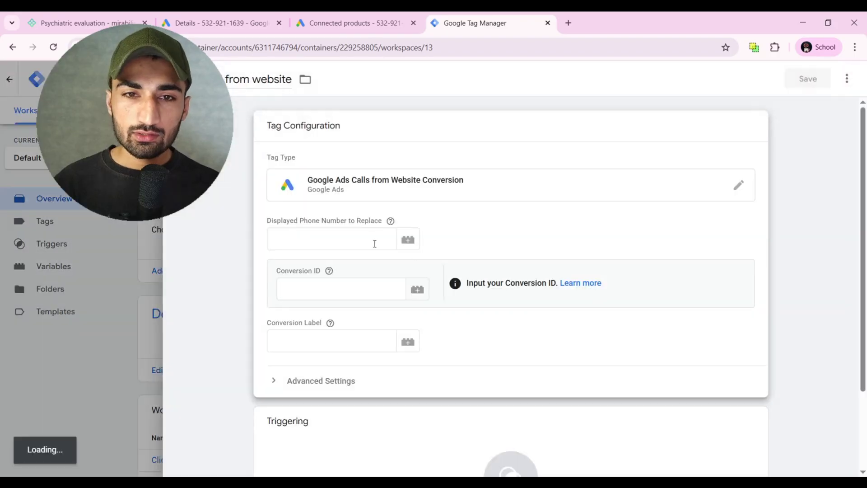
Paste the website's phone number, the conversion ID and the conversion label into the tag.
left_click(341, 245)
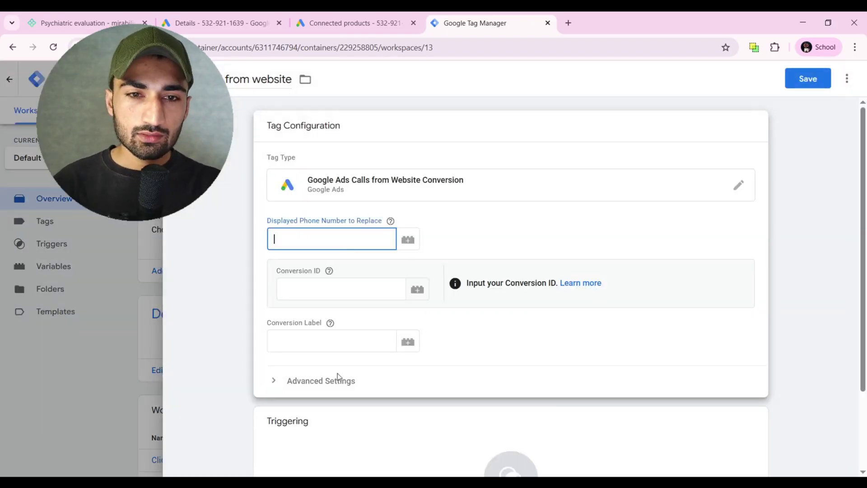
left_click(373, 288)
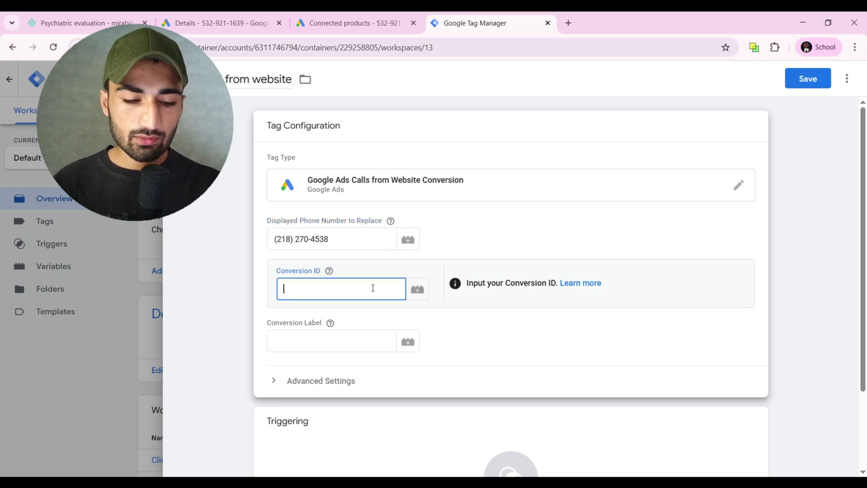
key("ctrl+v")
left_click(331, 341)
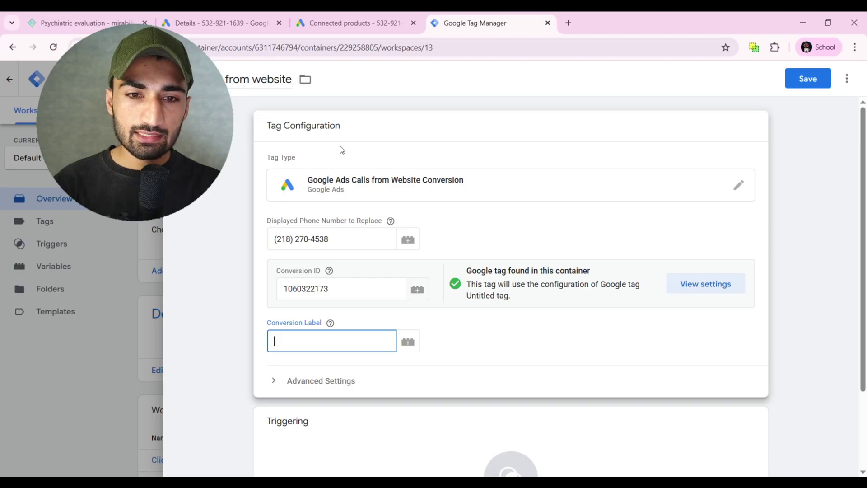
key("ctrl+v")
Set the tag to fire on All Pages and save it.
scroll(442, 319, "down", 2)
left_click(443, 362)
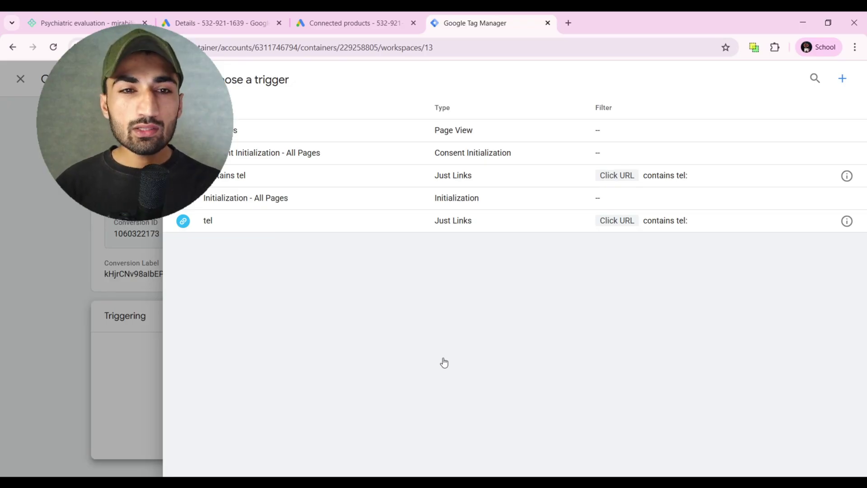
left_click(357, 142)
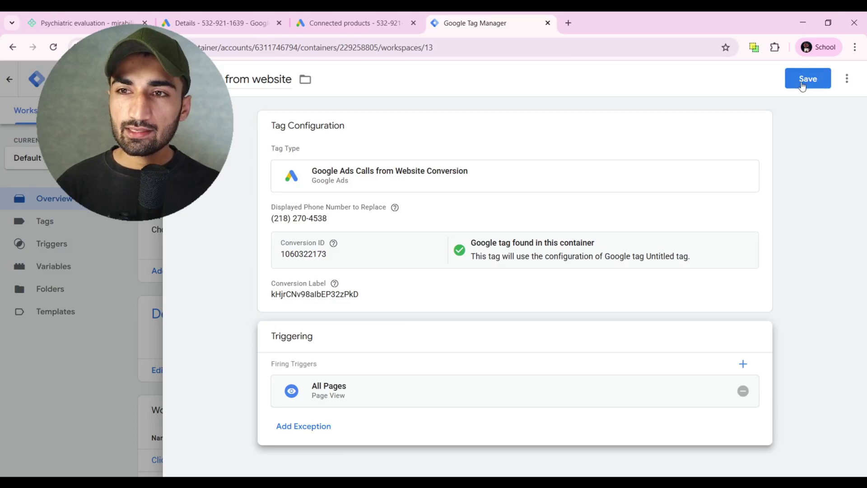
left_click(802, 84)
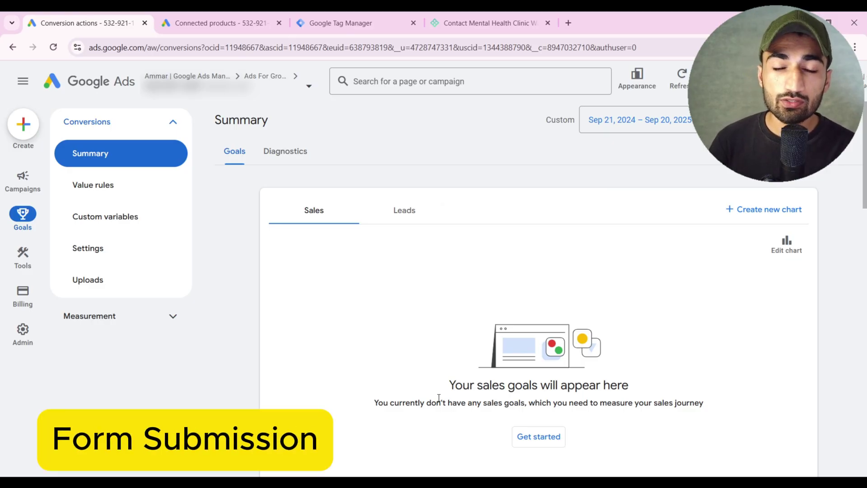
Check the clinic's Contact Us page, then scroll the Google Ads summary to All your goals.
left_click(464, 13)
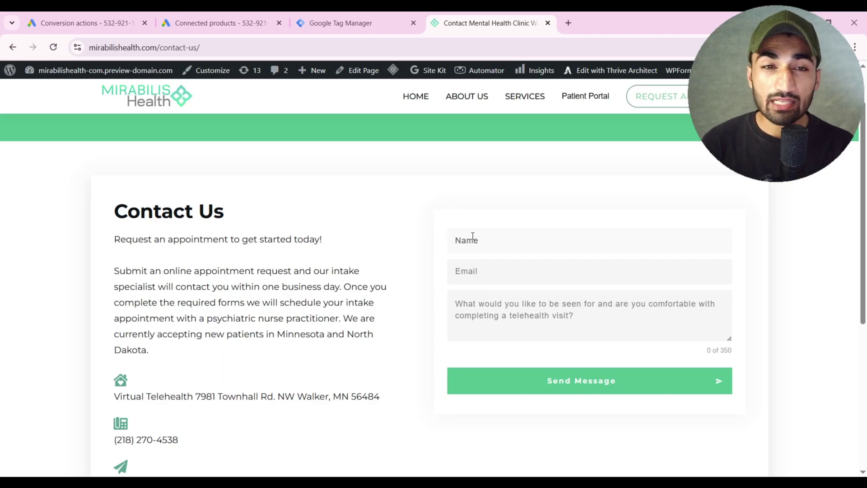
left_click(86, 23)
scroll(460, 314, "down", 3)
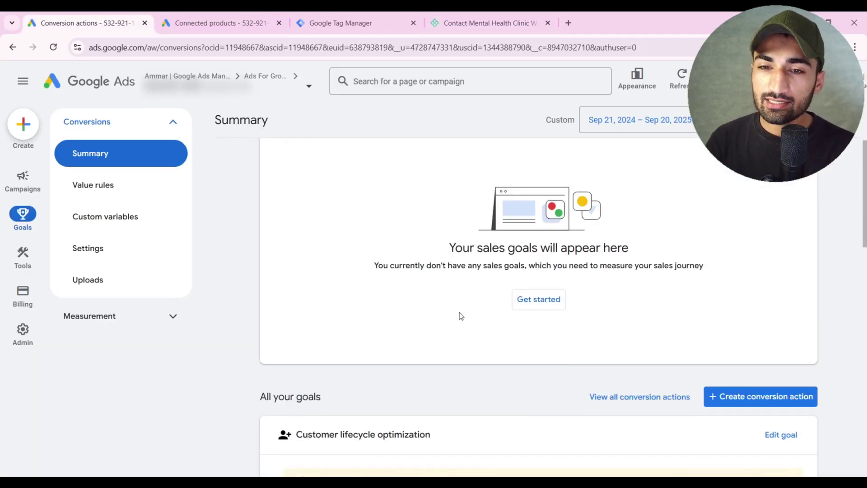
scroll(704, 379, "down", 1)
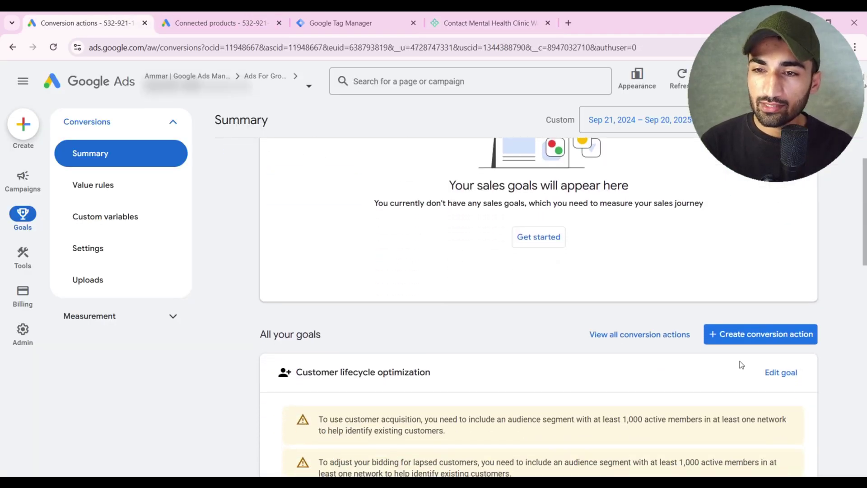
Start a new conversion action for website conversions only, with phone calls unchecked.
left_click(765, 341)
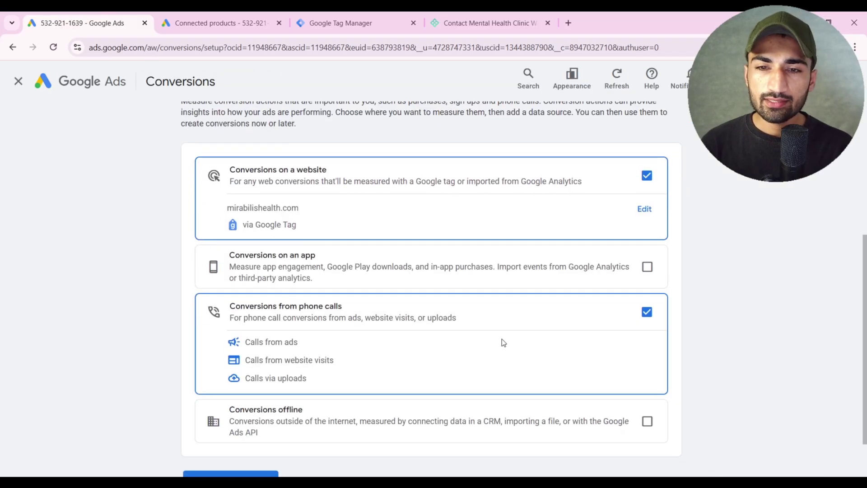
left_click(647, 316)
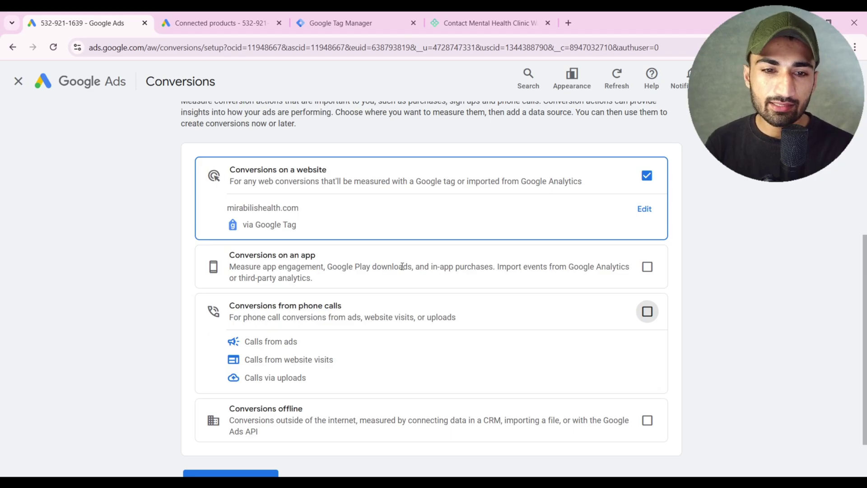
scroll(305, 347, "down", 2)
left_click(252, 422)
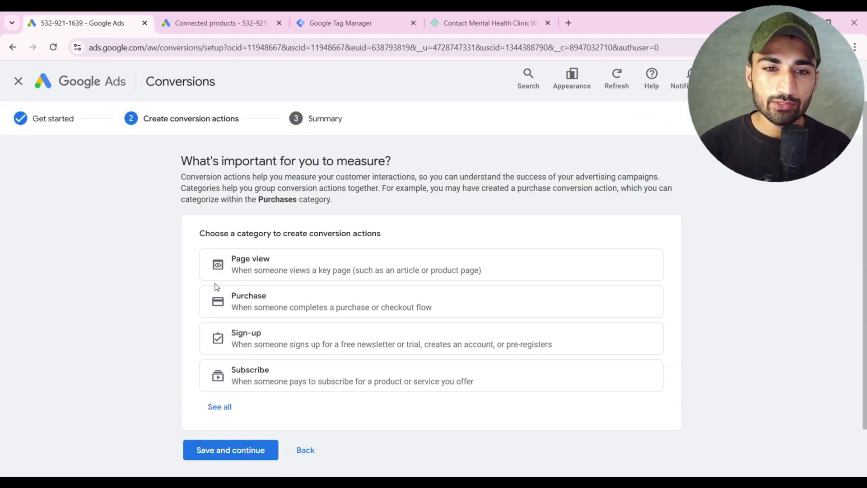
Show all conversion categories and choose Submit lead form.
scroll(220, 359, "down", 1)
left_click(220, 354)
scroll(219, 363, "down", 2)
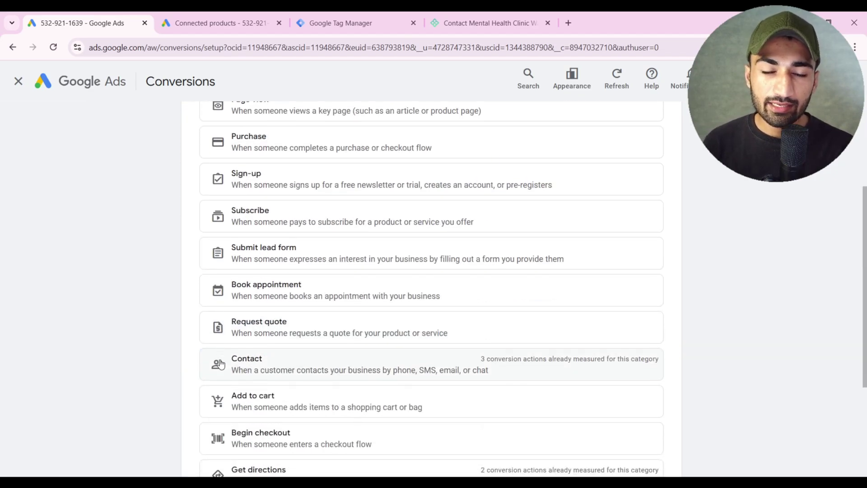
scroll(228, 341, "down", 1)
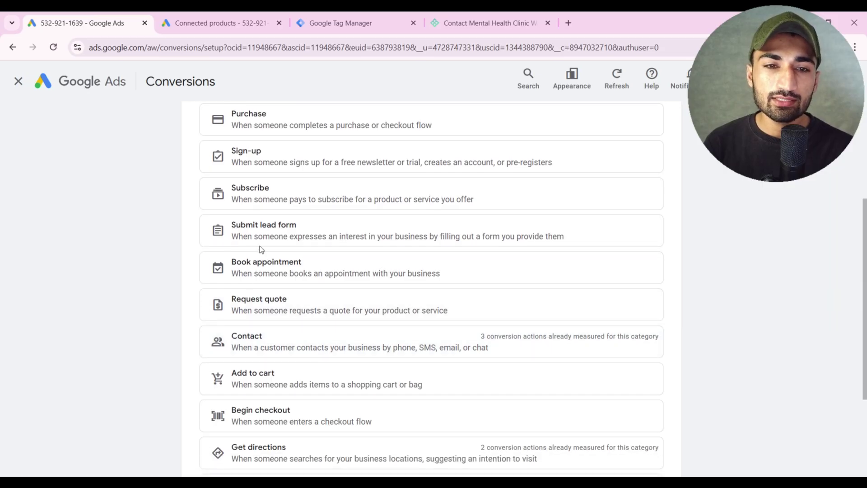
left_click(310, 233)
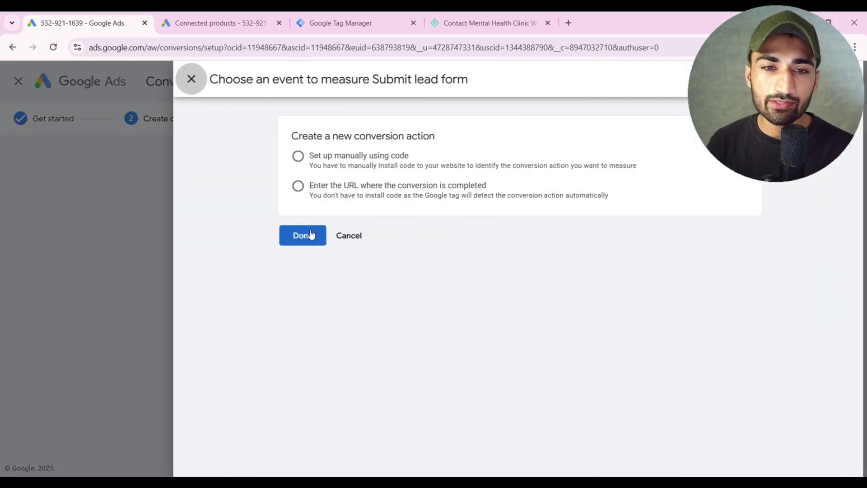
Set Submit lead form up manually with code, keep its name, use no value, and click Done.
left_click(299, 158)
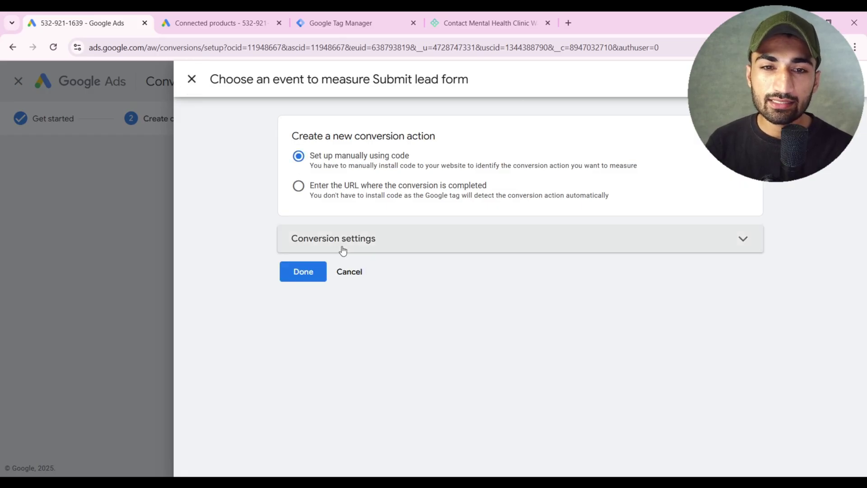
left_click(342, 248)
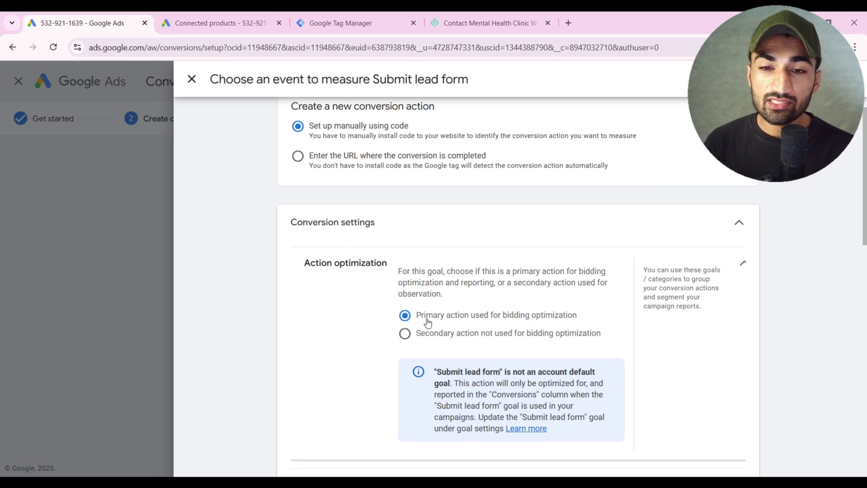
scroll(427, 321, "down", 4)
left_click(453, 316)
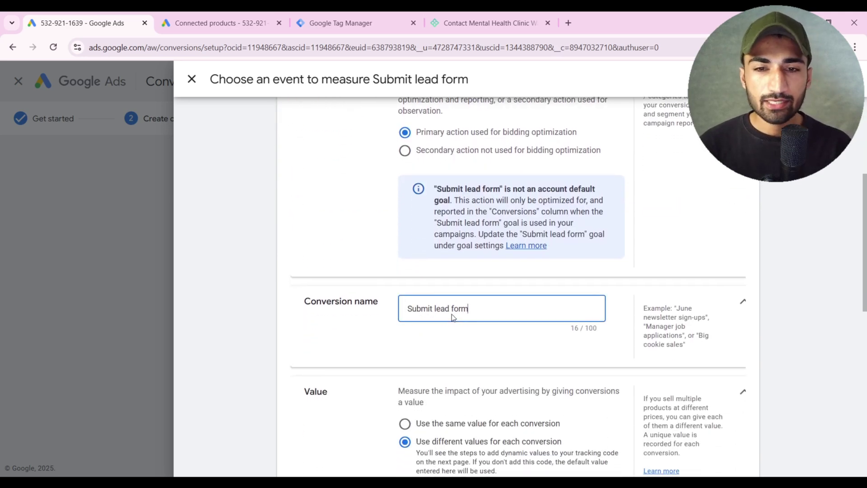
left_click(472, 338)
scroll(472, 337, "down", 4)
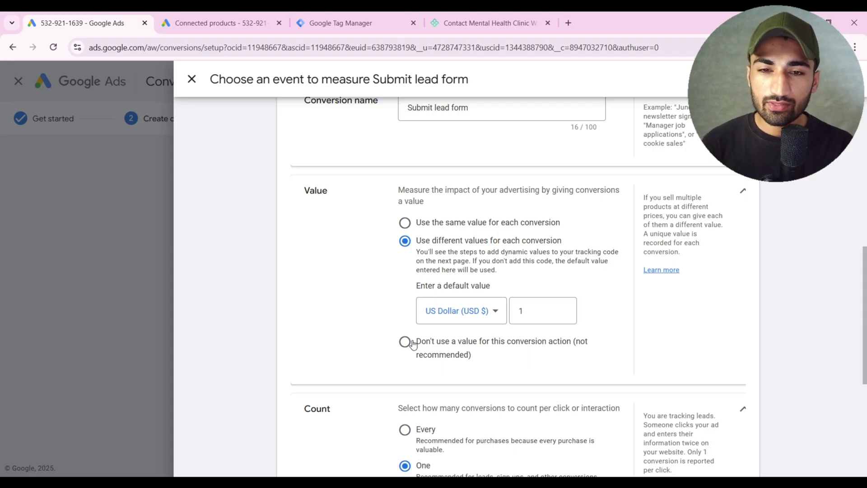
left_click(405, 341)
scroll(413, 342, "down", 3)
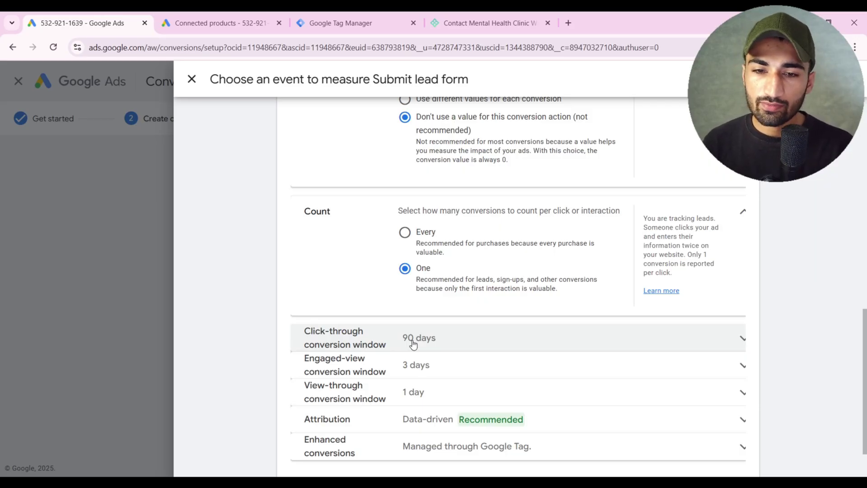
scroll(413, 343, "down", 2)
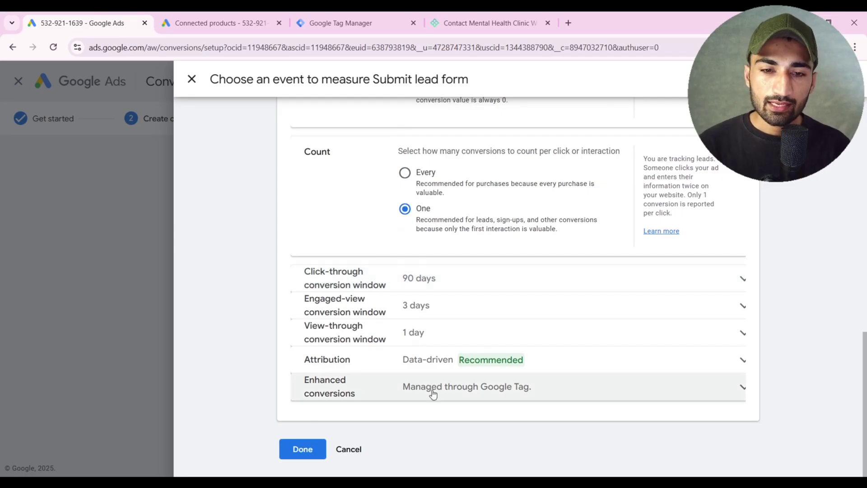
left_click(310, 448)
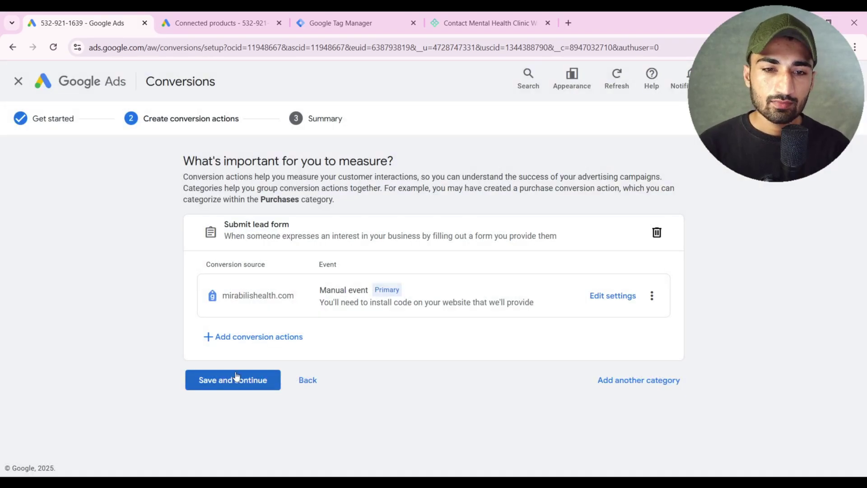
Save the Submit lead form conversion and select its Tag Manager conversion label and ID.
left_click(238, 379)
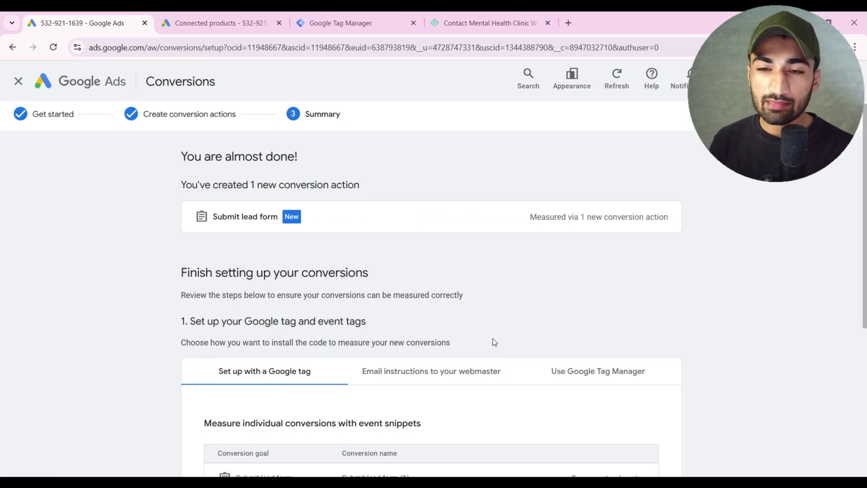
scroll(600, 296, "down", 2)
left_click(606, 296)
scroll(605, 293, "down", 2)
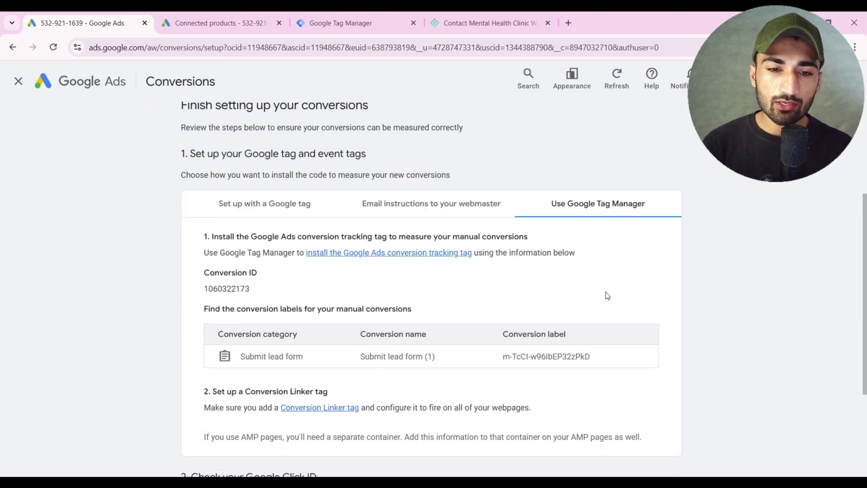
triple_click(509, 329)
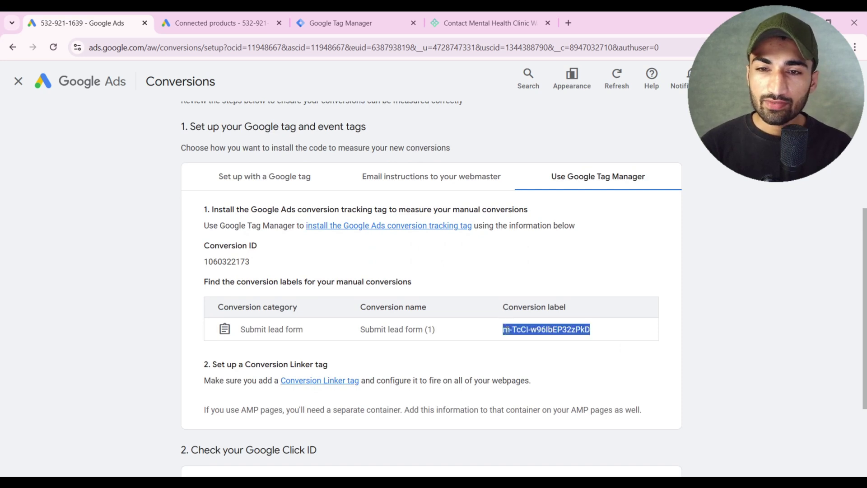
double_click(233, 257)
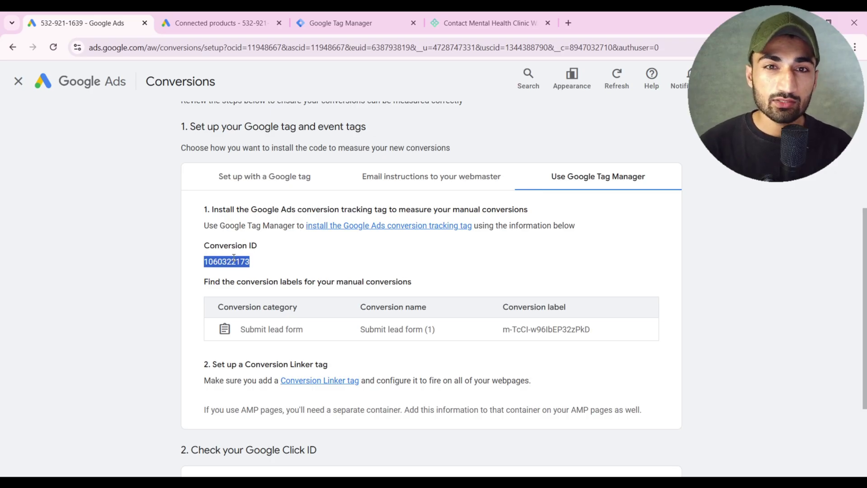
Add a tag titled 'Lead form - Google Ads' using the Google Ads Conversion Tracking type.
left_click(337, 22)
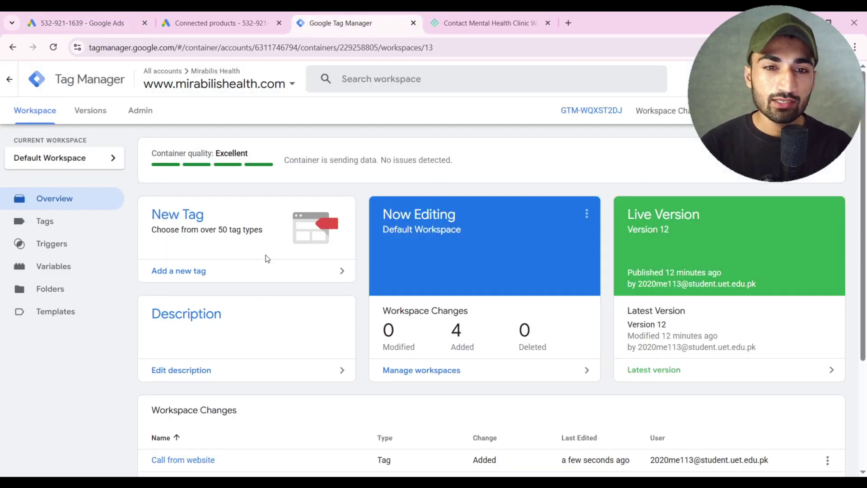
left_click(267, 270)
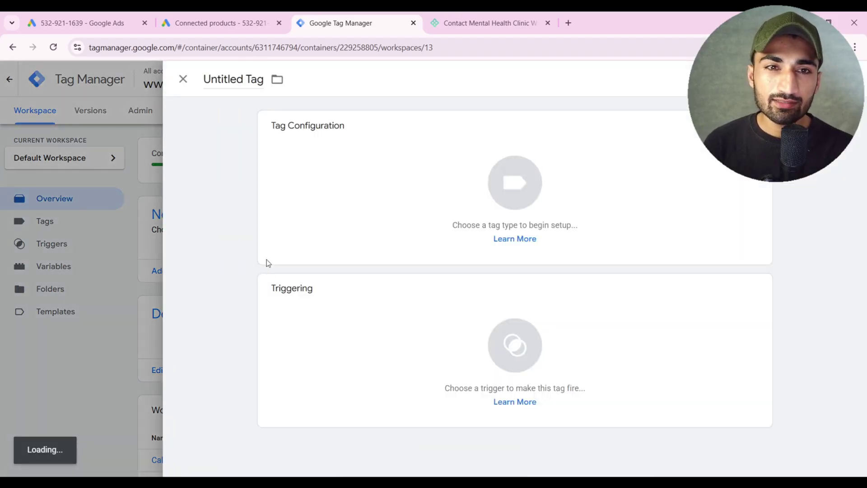
triple_click(256, 79)
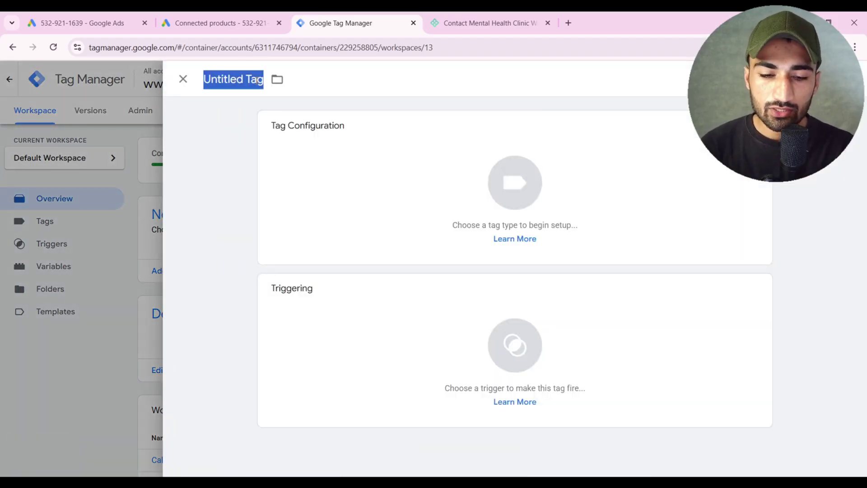
type("Lead form - Google Ads")
left_click(366, 184)
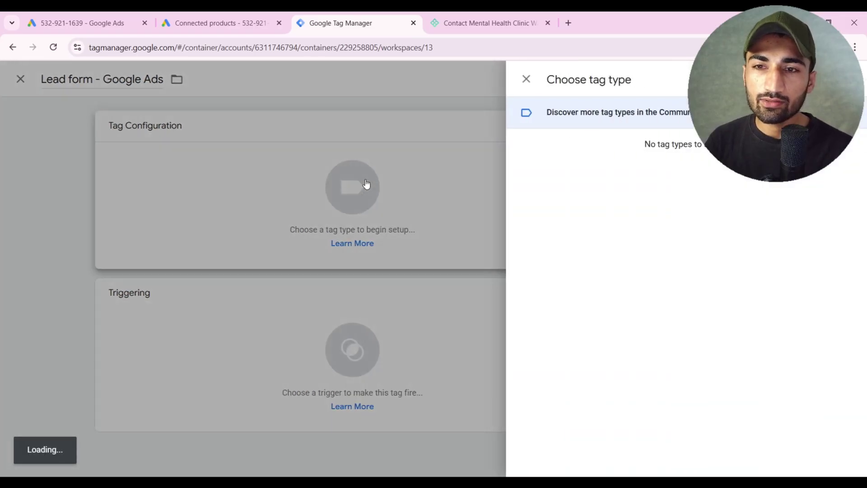
left_click(595, 223)
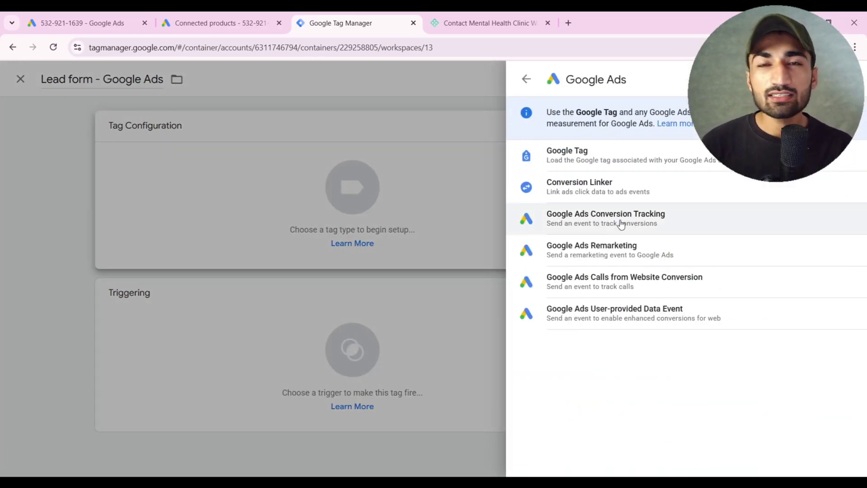
left_click(620, 224)
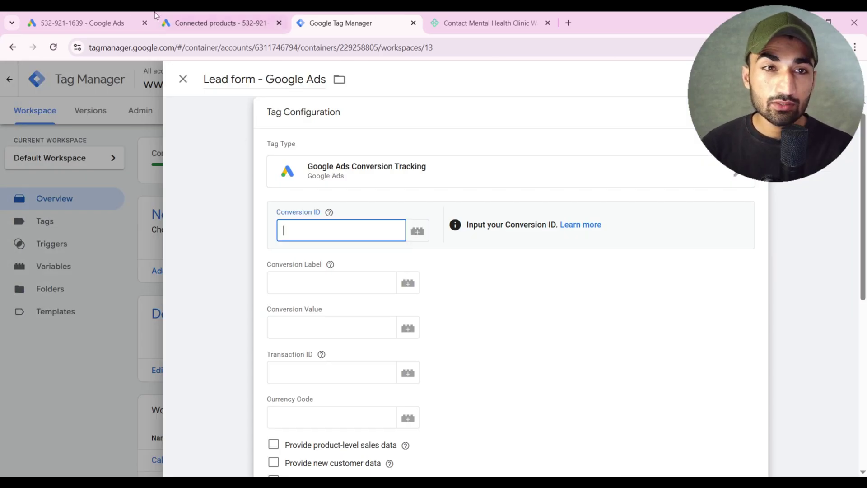
left_click(82, 23)
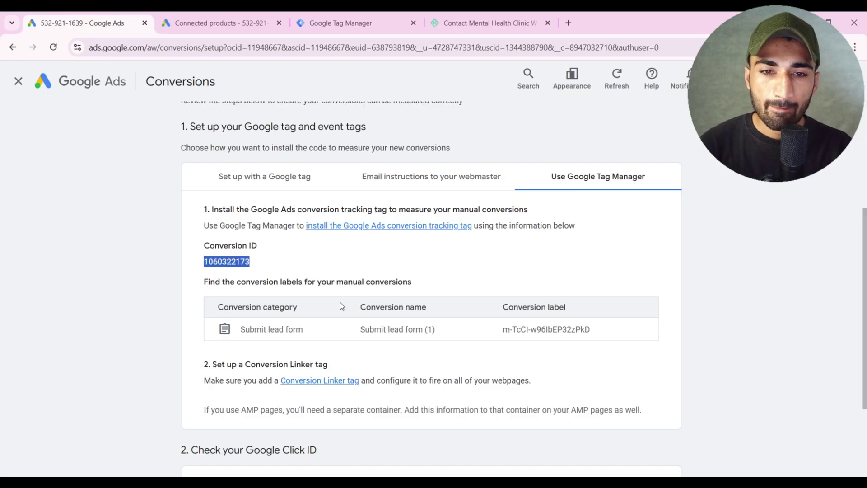
triple_click(526, 333)
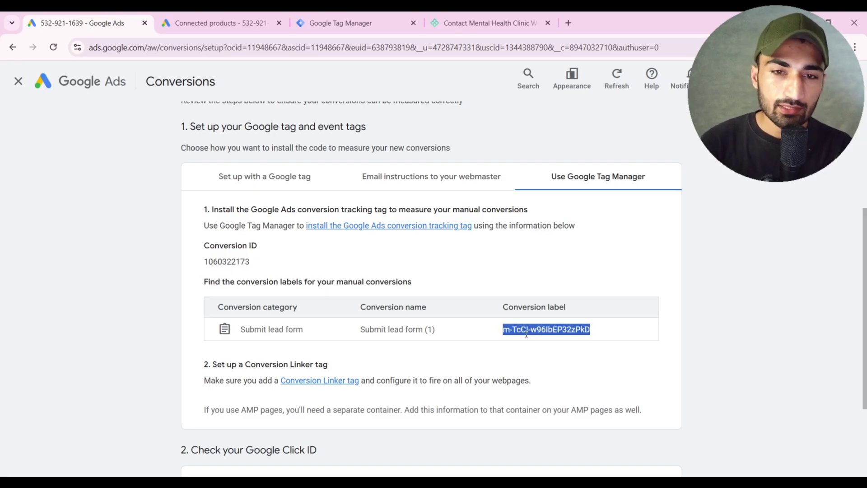
left_click(340, 19)
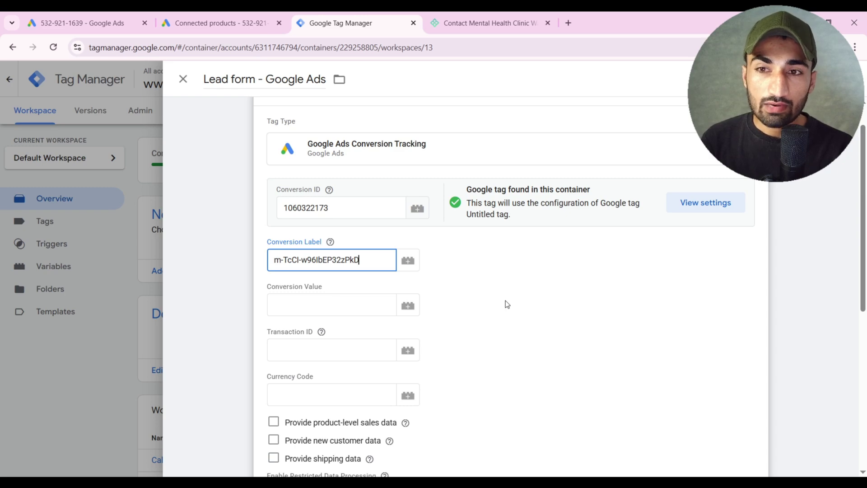
Open the trigger list for the Lead form - Google Ads tag.
scroll(505, 299, "down", 5)
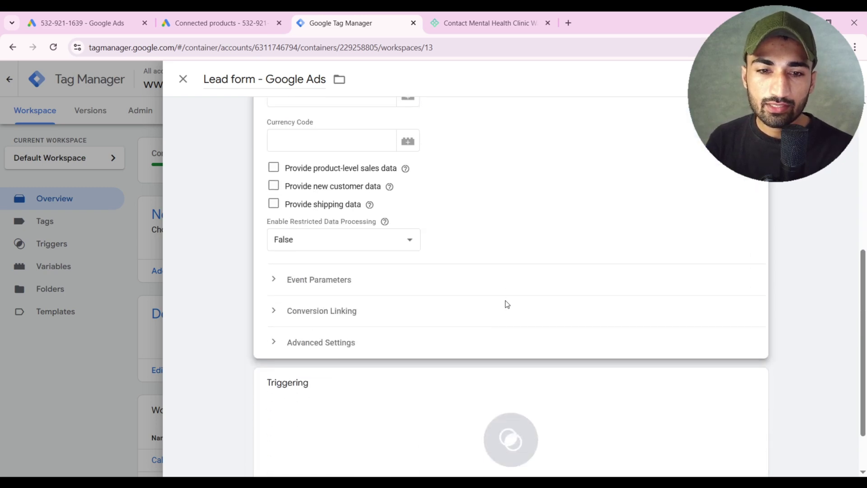
scroll(505, 299, "down", 2)
left_click(462, 352)
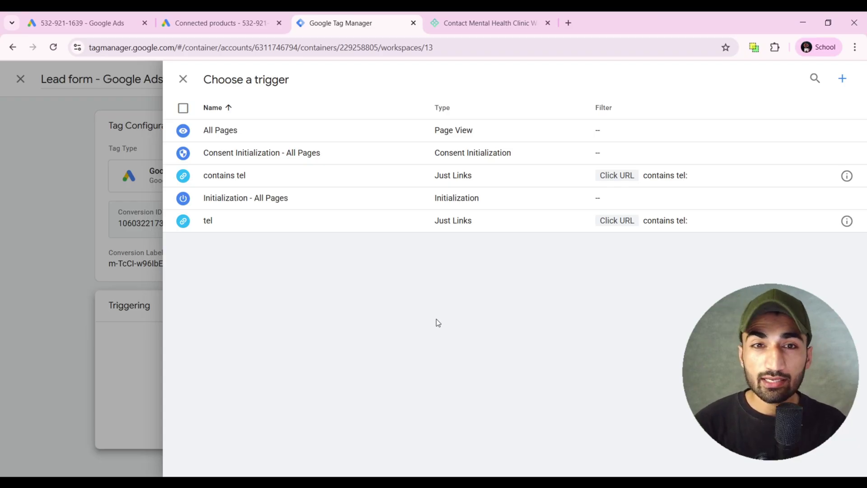
Create a new Page View trigger named '/thank-you page'.
left_click(841, 78)
left_click(234, 83)
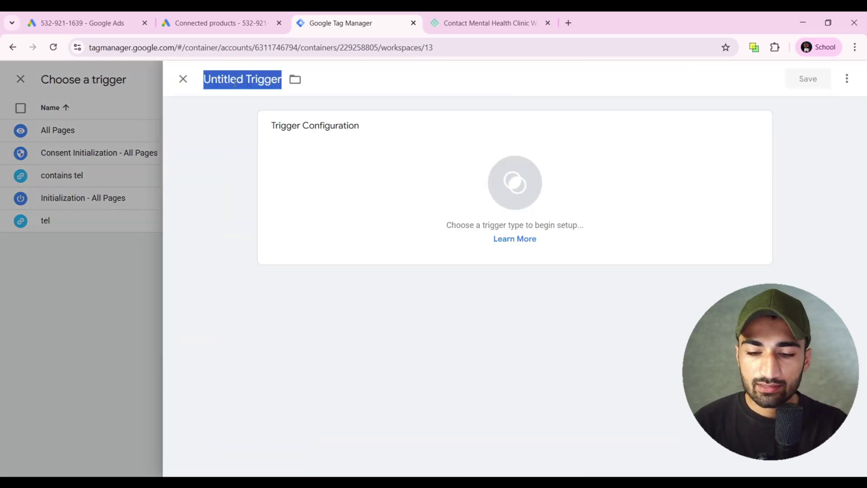
type("/thank-you page")
left_click(380, 202)
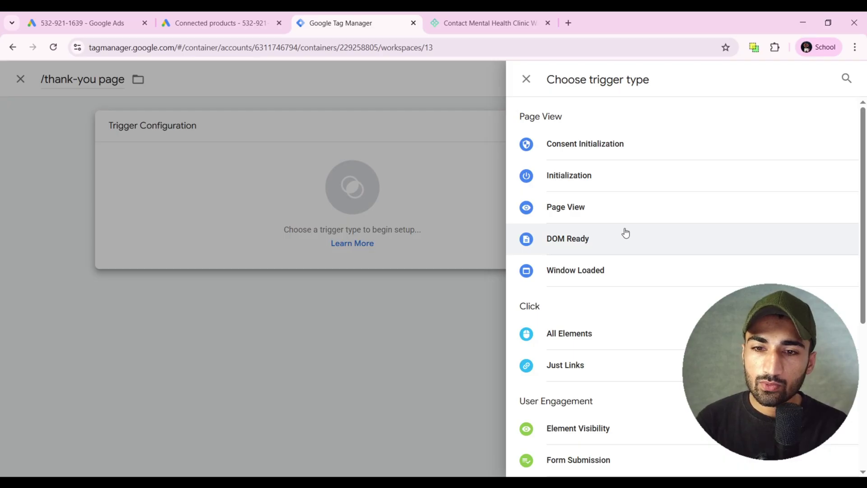
left_click(609, 211)
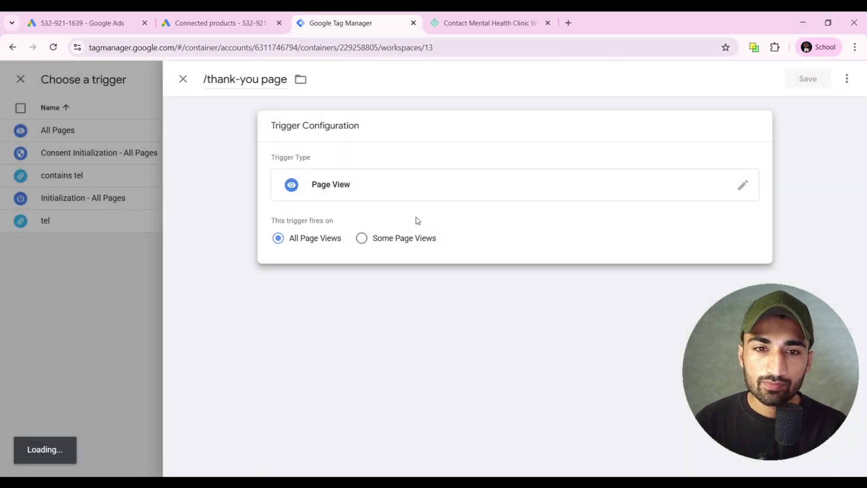
Limit it to page views where Page URL contains '/thank-you' and save the trigger.
left_click(383, 240)
left_click(356, 278)
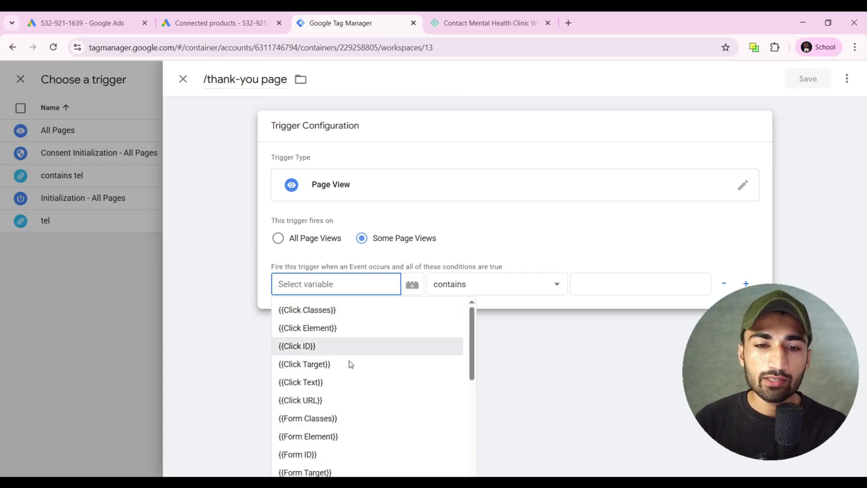
scroll(350, 364, "down", 2)
scroll(347, 386, "down", 2)
left_click(319, 396)
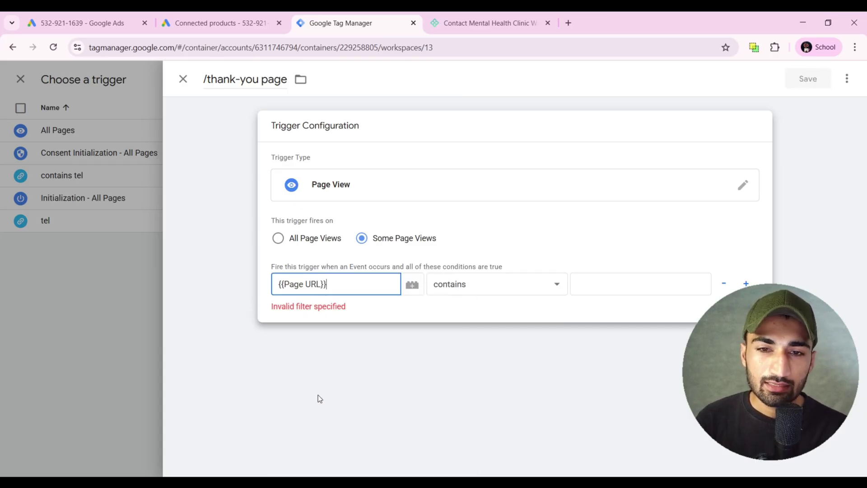
left_click(602, 283)
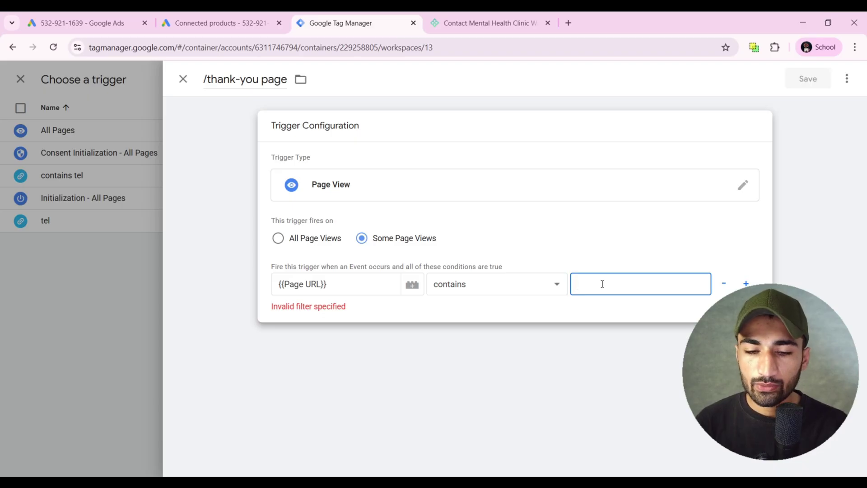
type("/tha")
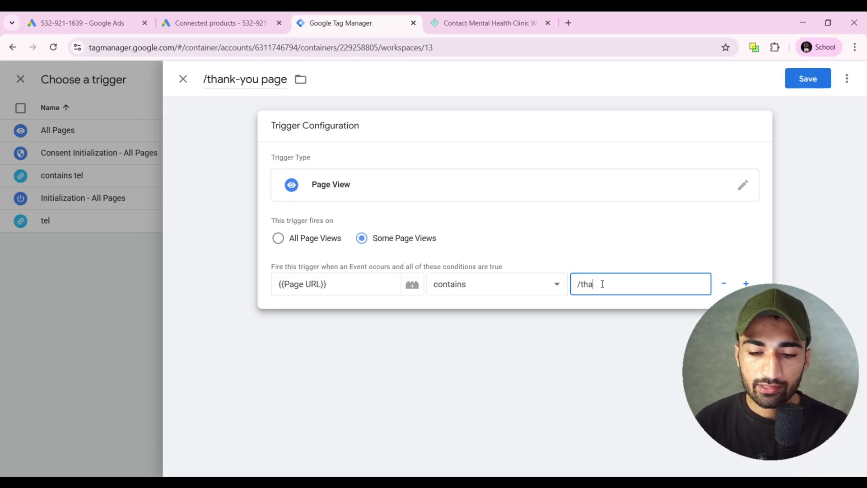
type("nk")
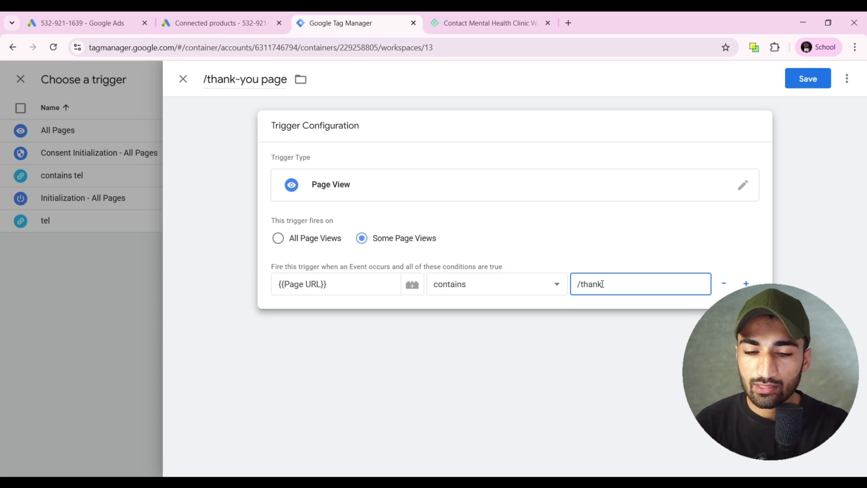
type("-you")
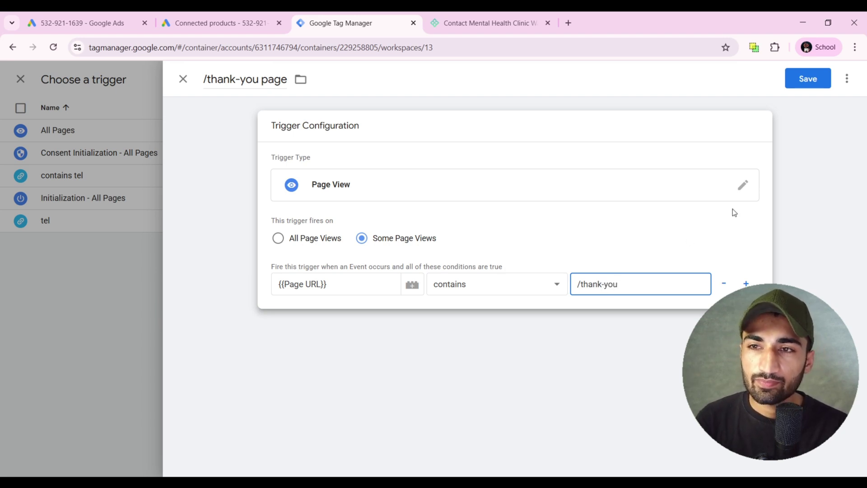
left_click(820, 78)
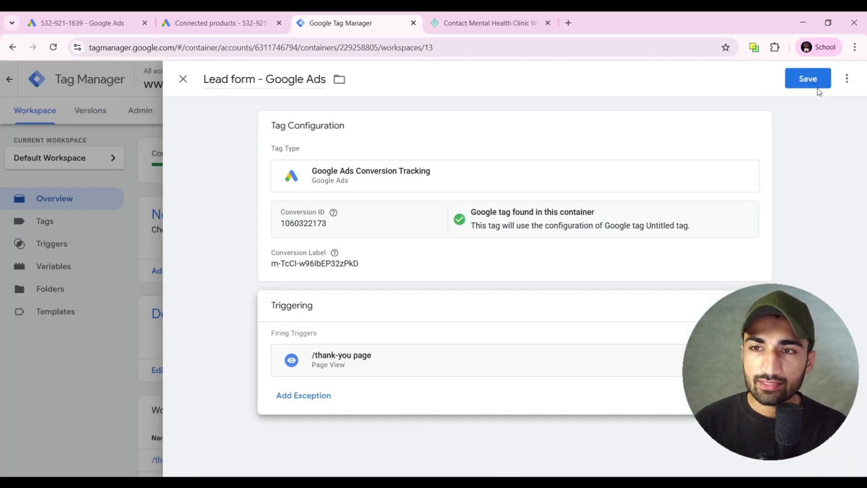
Save the Lead form tag and publish all six workspace changes without a description.
left_click(815, 84)
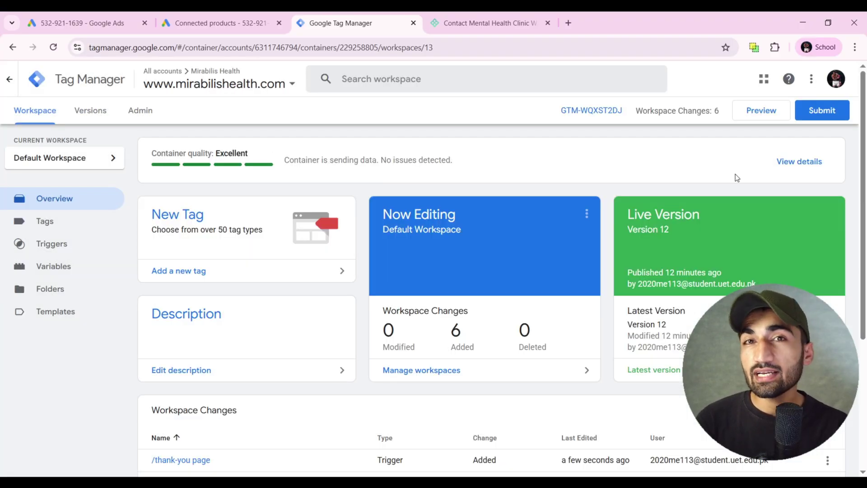
left_click(820, 117)
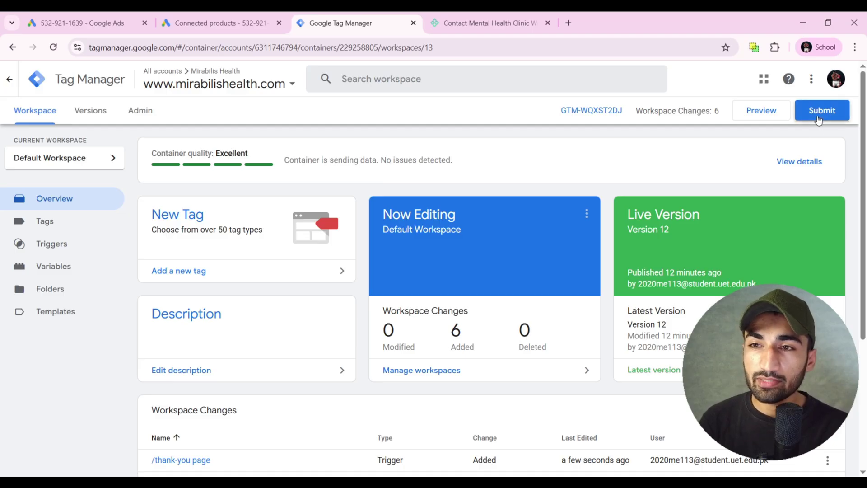
left_click(813, 85)
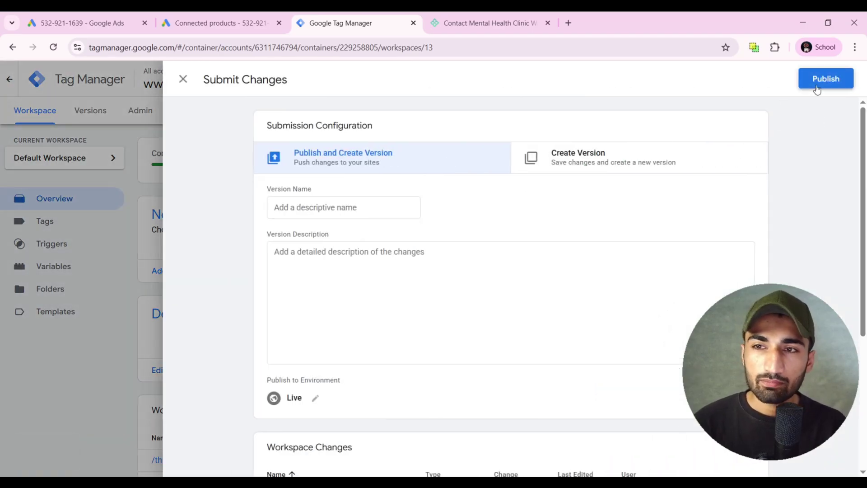
left_click(573, 408)
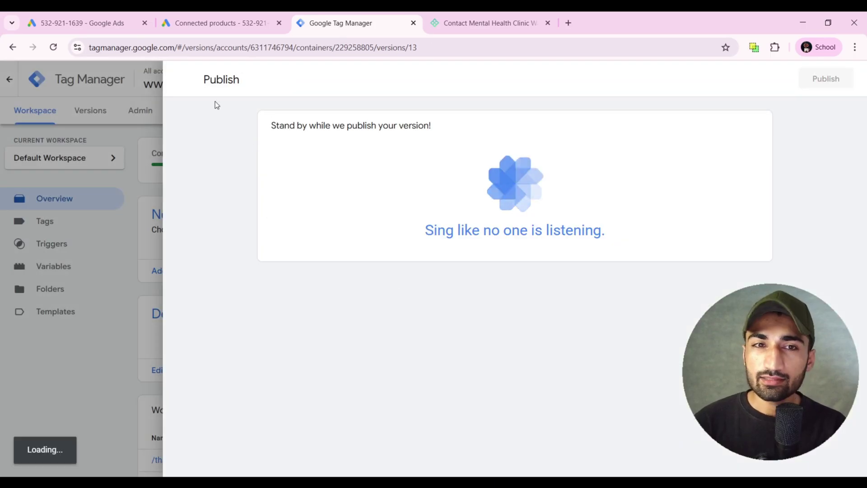
left_click(72, 12)
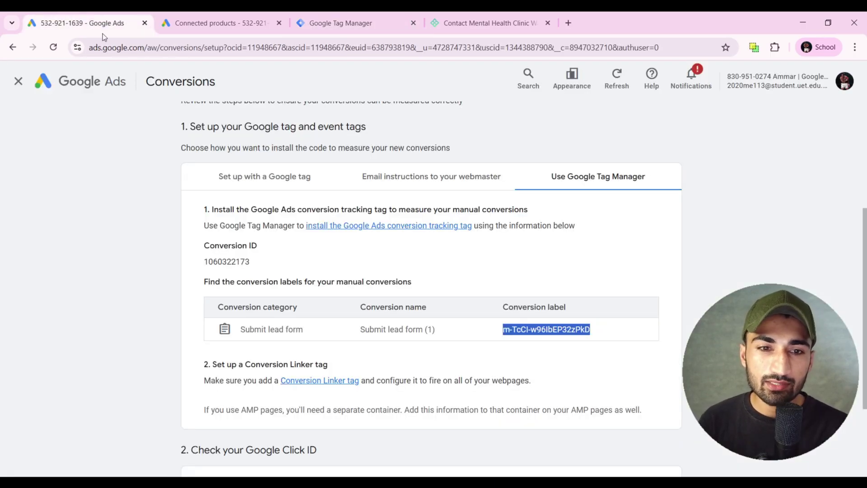
Finish the Submit lead form conversion setup in Google Ads and return to Tag Manager.
scroll(258, 265, "down", 3)
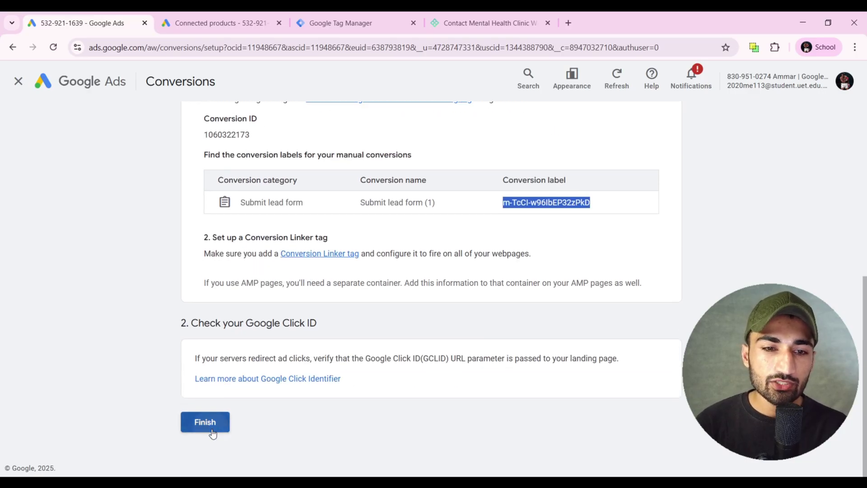
left_click(213, 428)
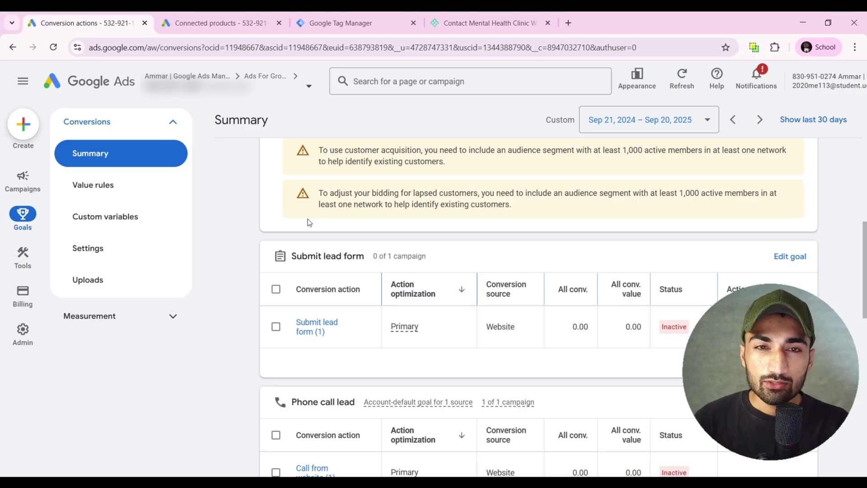
left_click(370, 16)
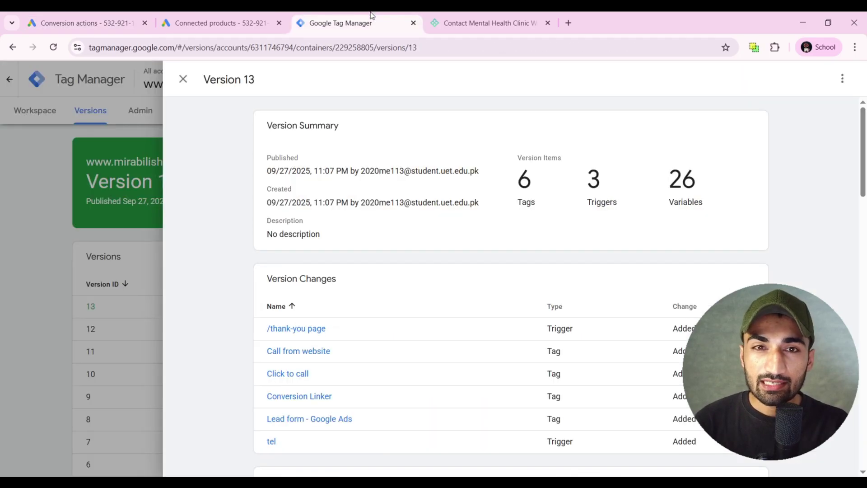
Close the Version 13 details, return to the workspace overview, and launch Preview mode.
left_click(183, 79)
left_click(8, 83)
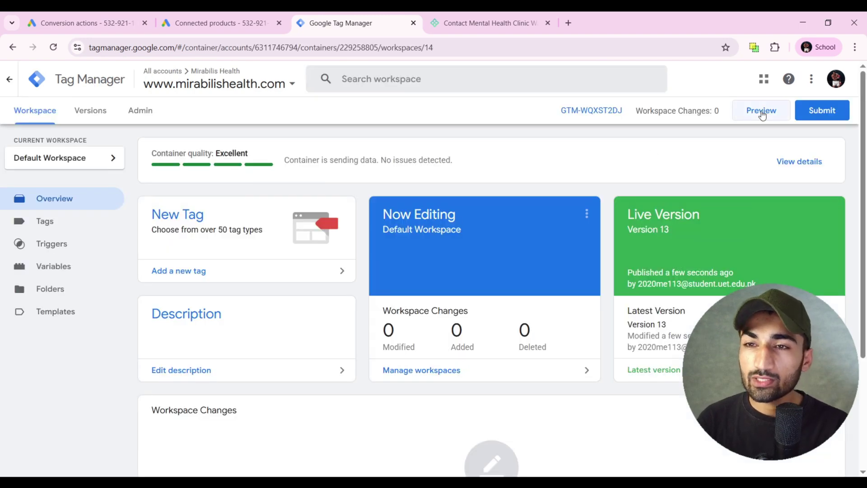
left_click(761, 111)
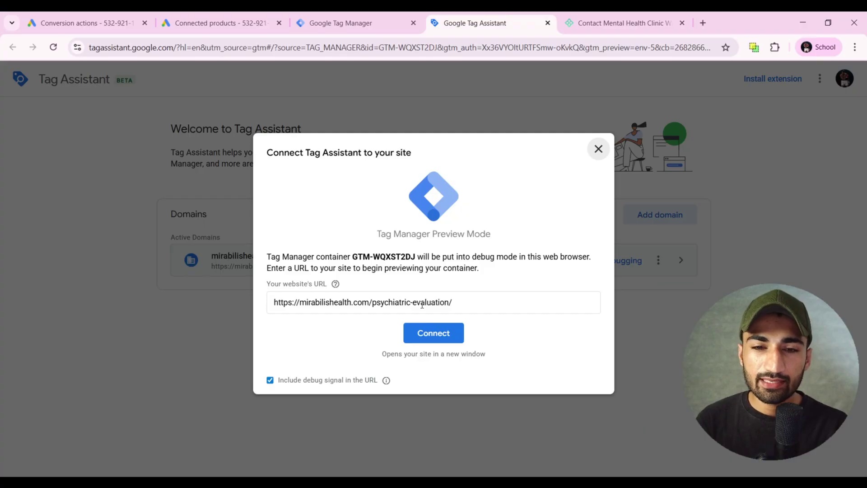
Connect Tag Assistant to mirabilishealth.com and check Lead form - Google Ads under Tags Fired.
left_click(433, 335)
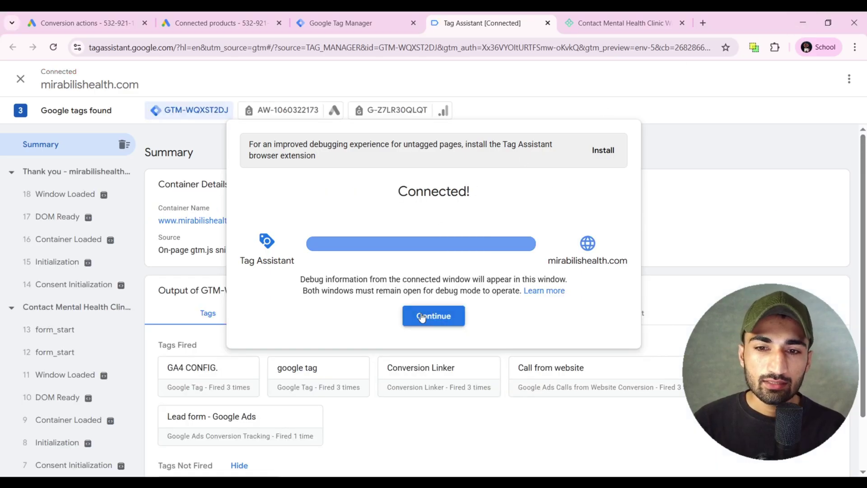
left_click(422, 317)
scroll(419, 397, "down", 1)
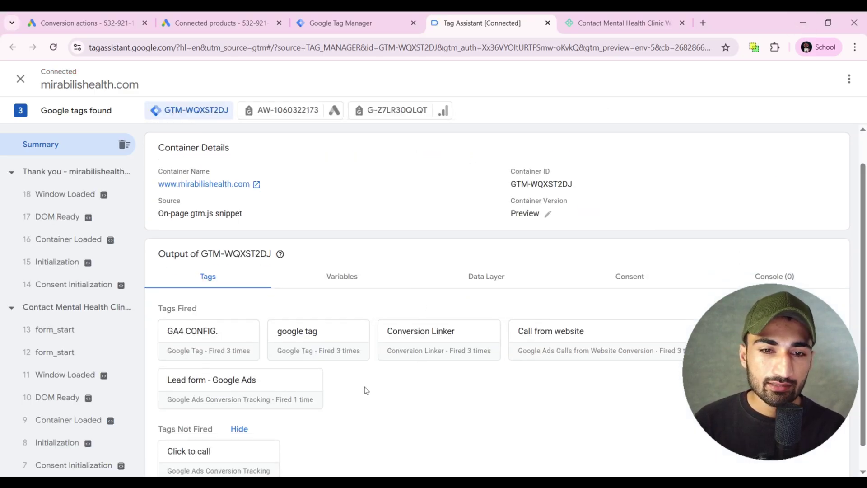
scroll(364, 386, "down", 1)
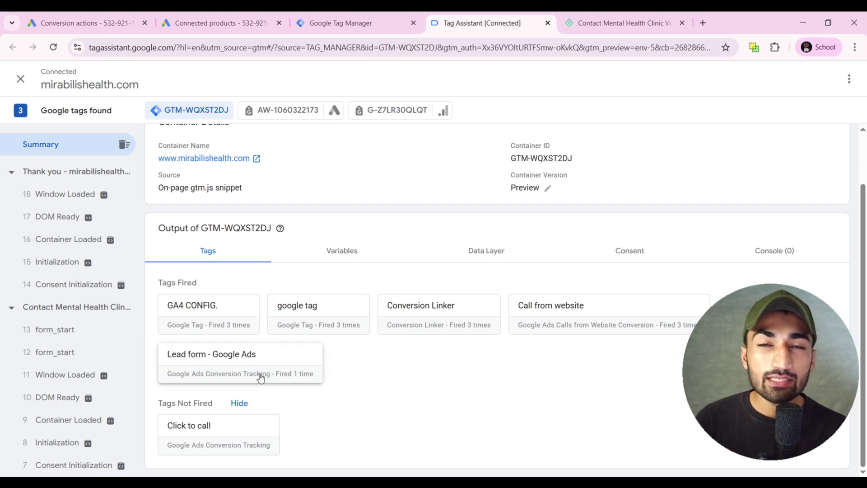